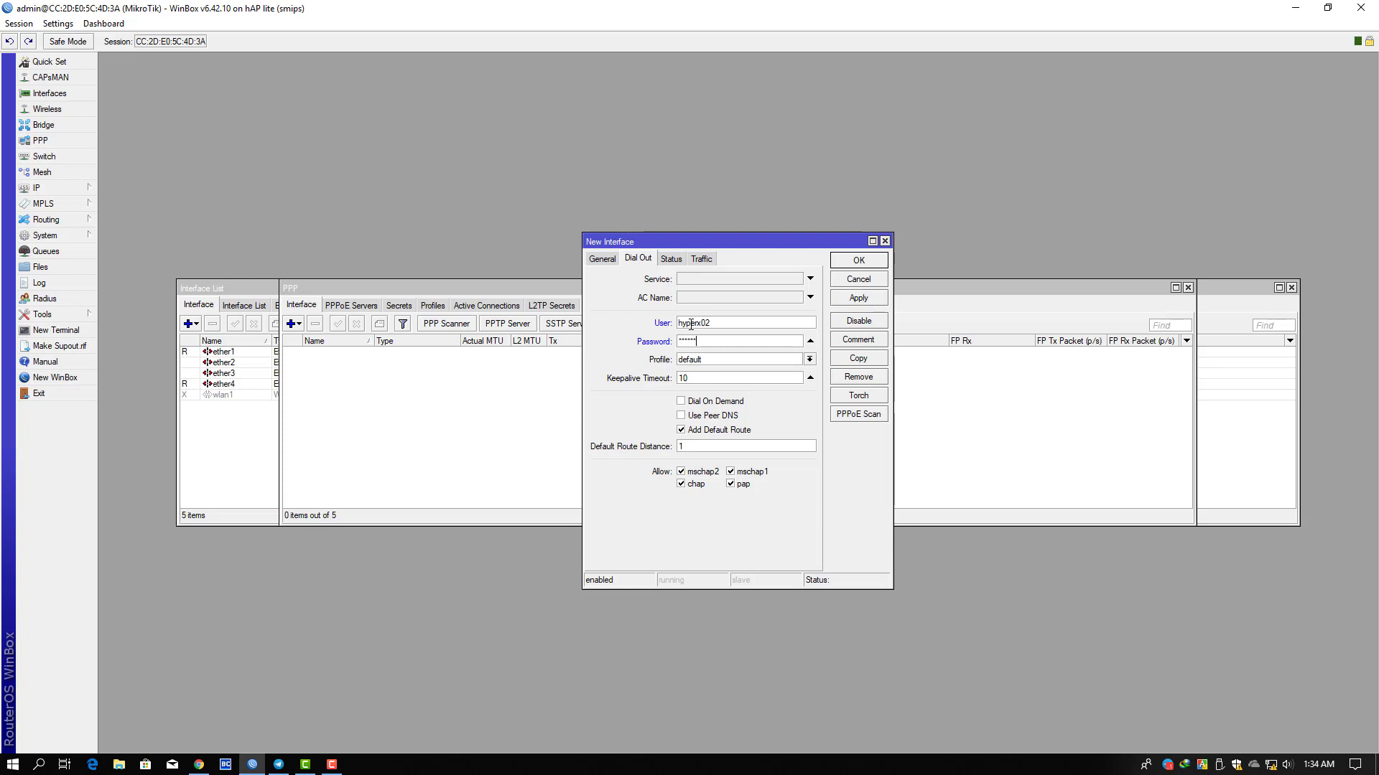
Step: Keep the default profile for the PPPoE client, enable Use Peer DNS, disallow mschap2 and mschap1, and apply the settings
{"action": "left_click", "coordinate": [749, 364]}
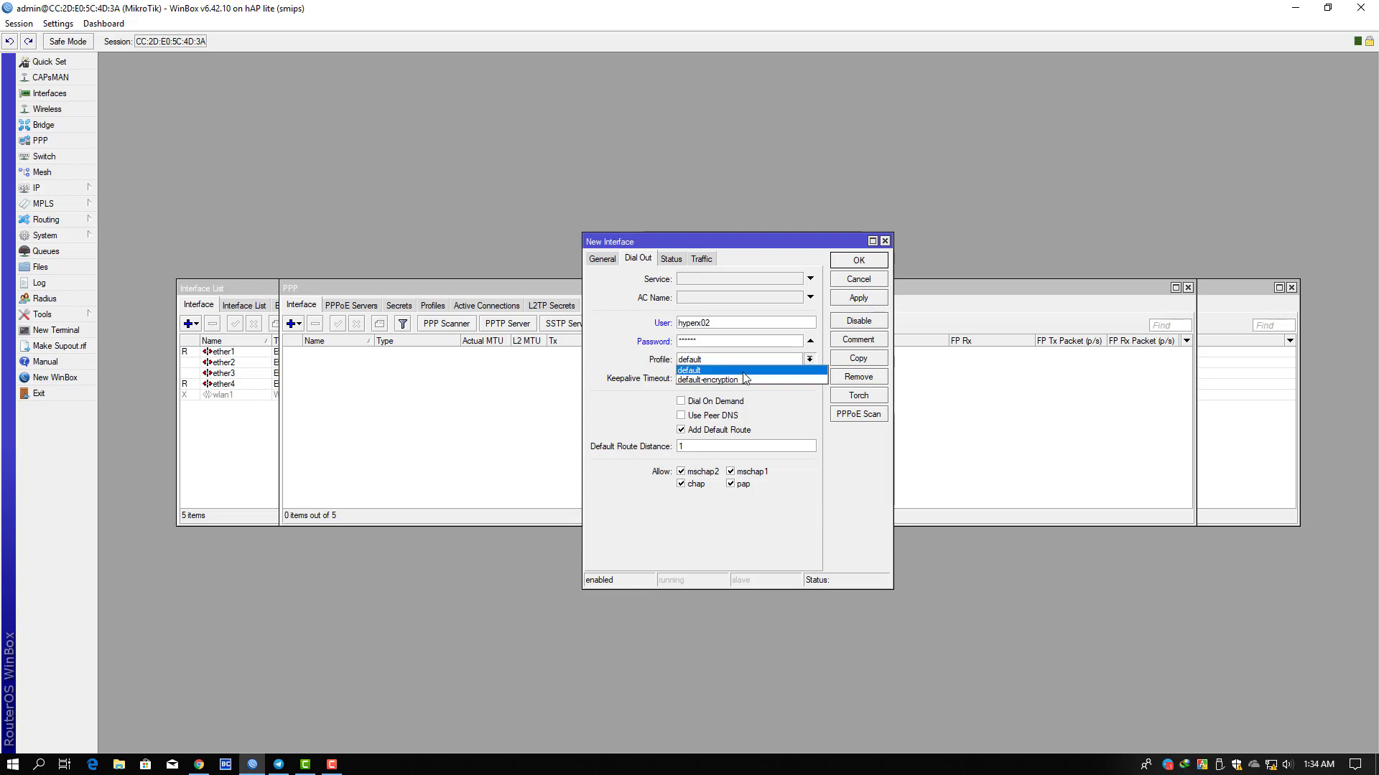
{"action": "left_click", "coordinate": [743, 369]}
{"action": "left_click", "coordinate": [718, 417]}
{"action": "left_click", "coordinate": [707, 472]}
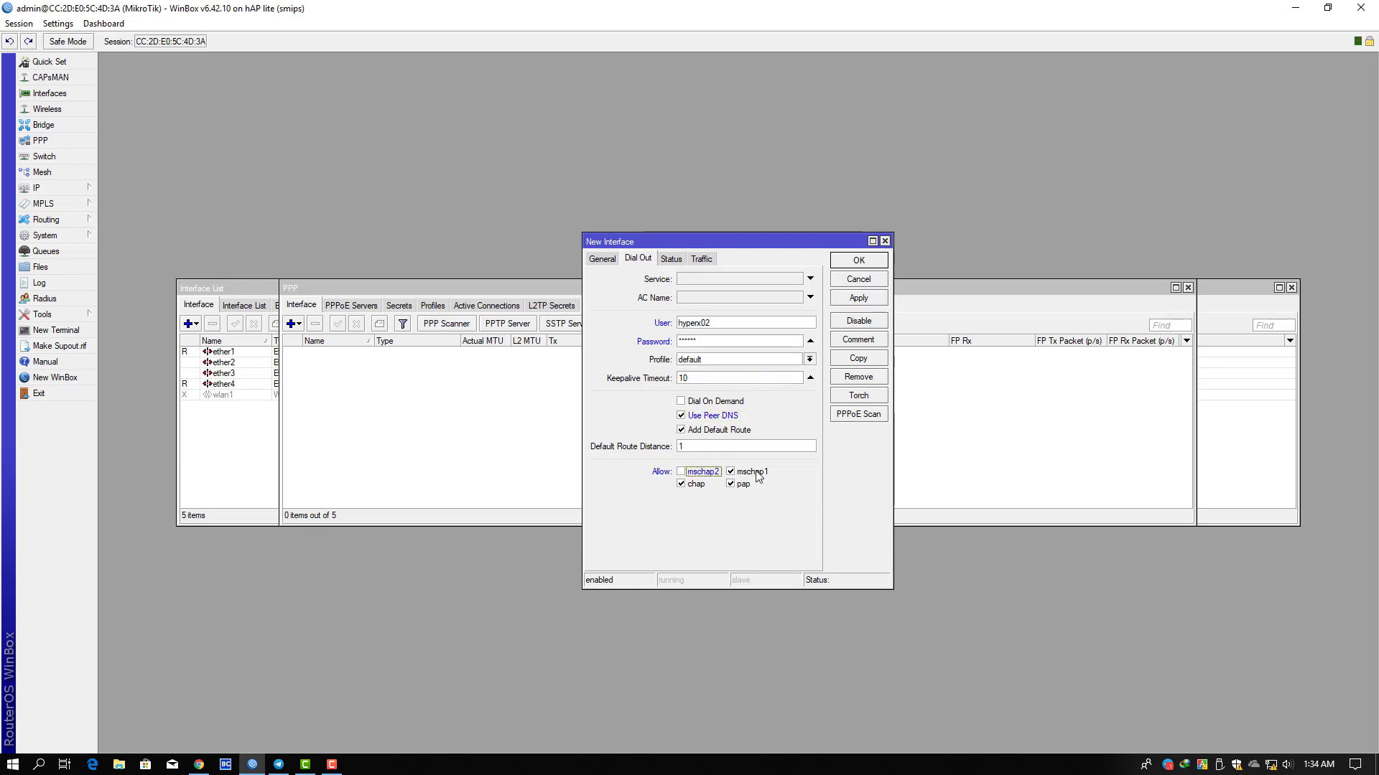
{"action": "left_click", "coordinate": [754, 472]}
{"action": "left_click", "coordinate": [871, 300]}
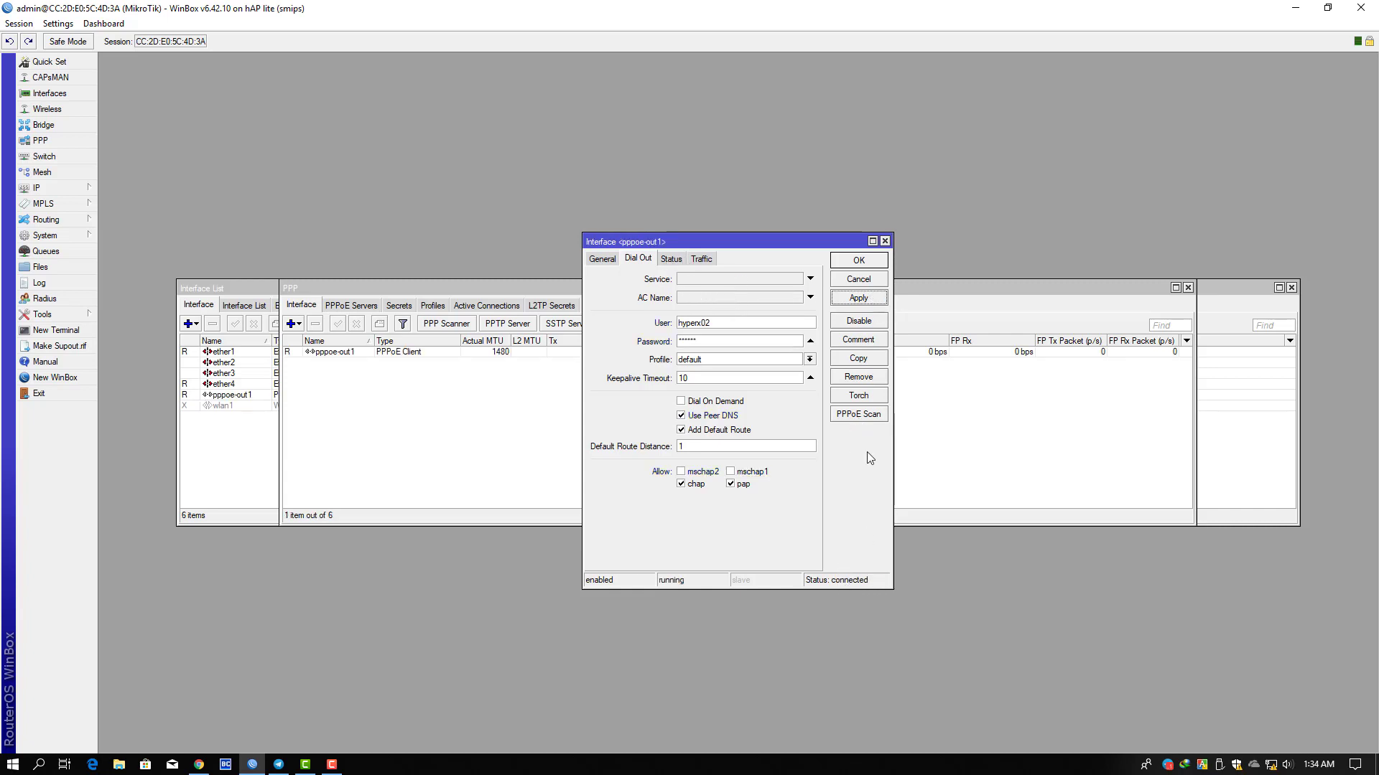
Step: Check the connection status details of the PPPoE client and close its interface settings
{"action": "left_click", "coordinate": [704, 260]}
{"action": "left_click", "coordinate": [685, 259]}
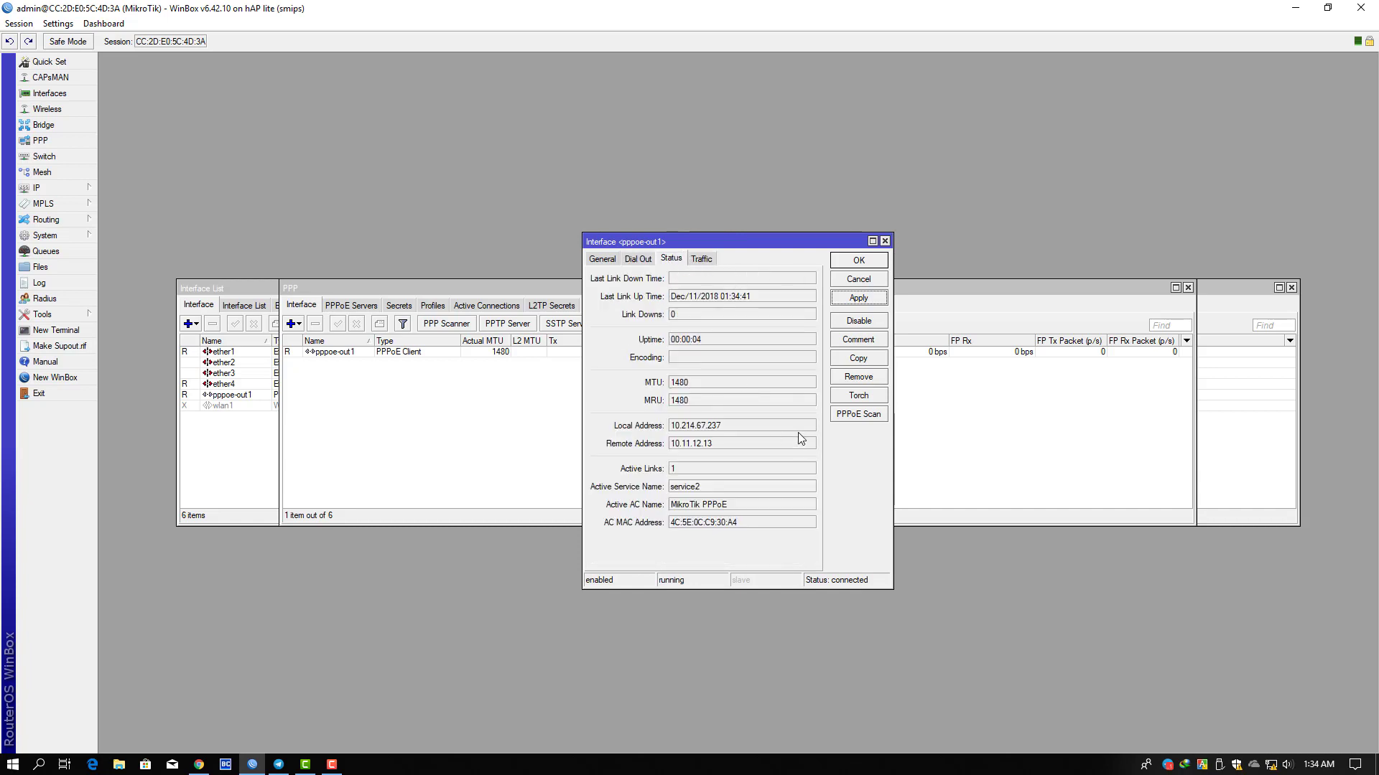
{"action": "left_click", "coordinate": [860, 263]}
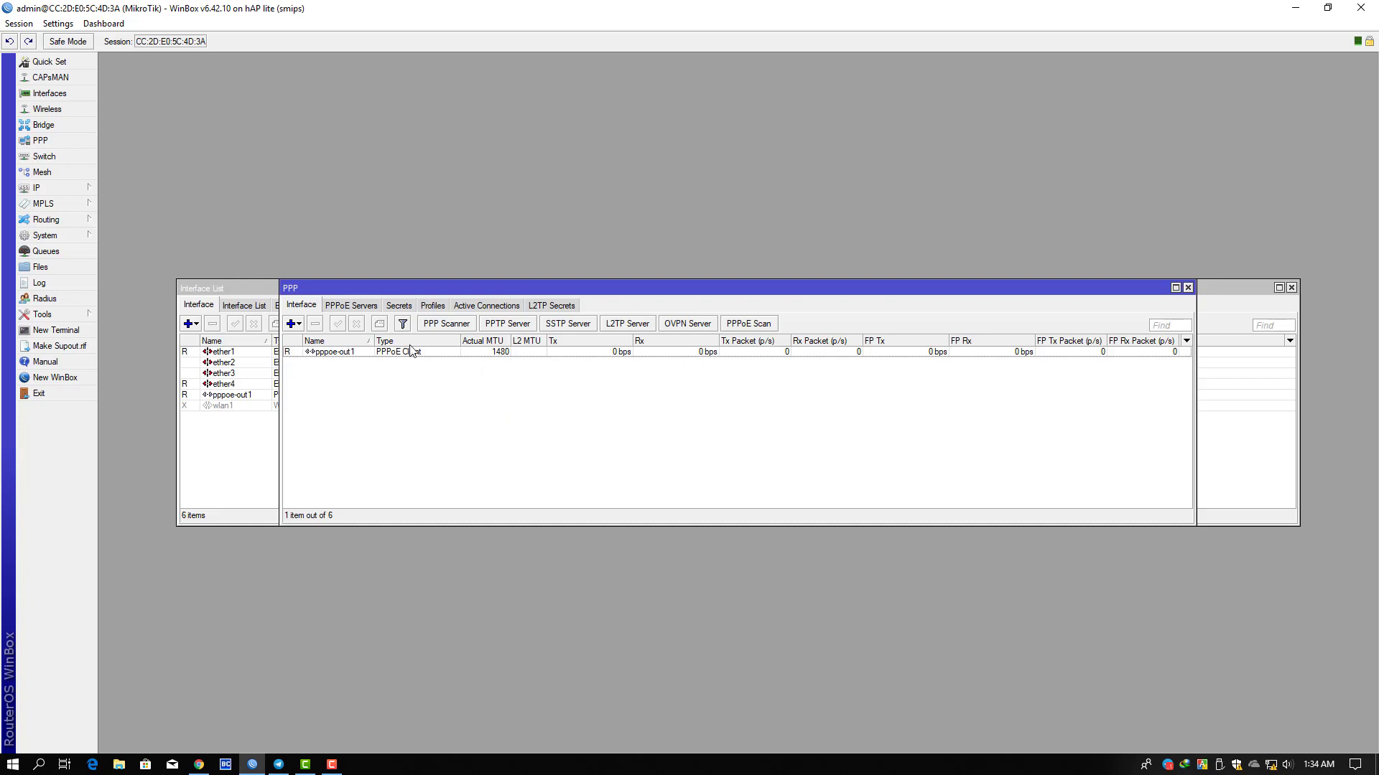
Step: Check the router's DNS settings for dynamic servers and close them without changes
{"action": "left_click", "coordinate": [58, 190]}
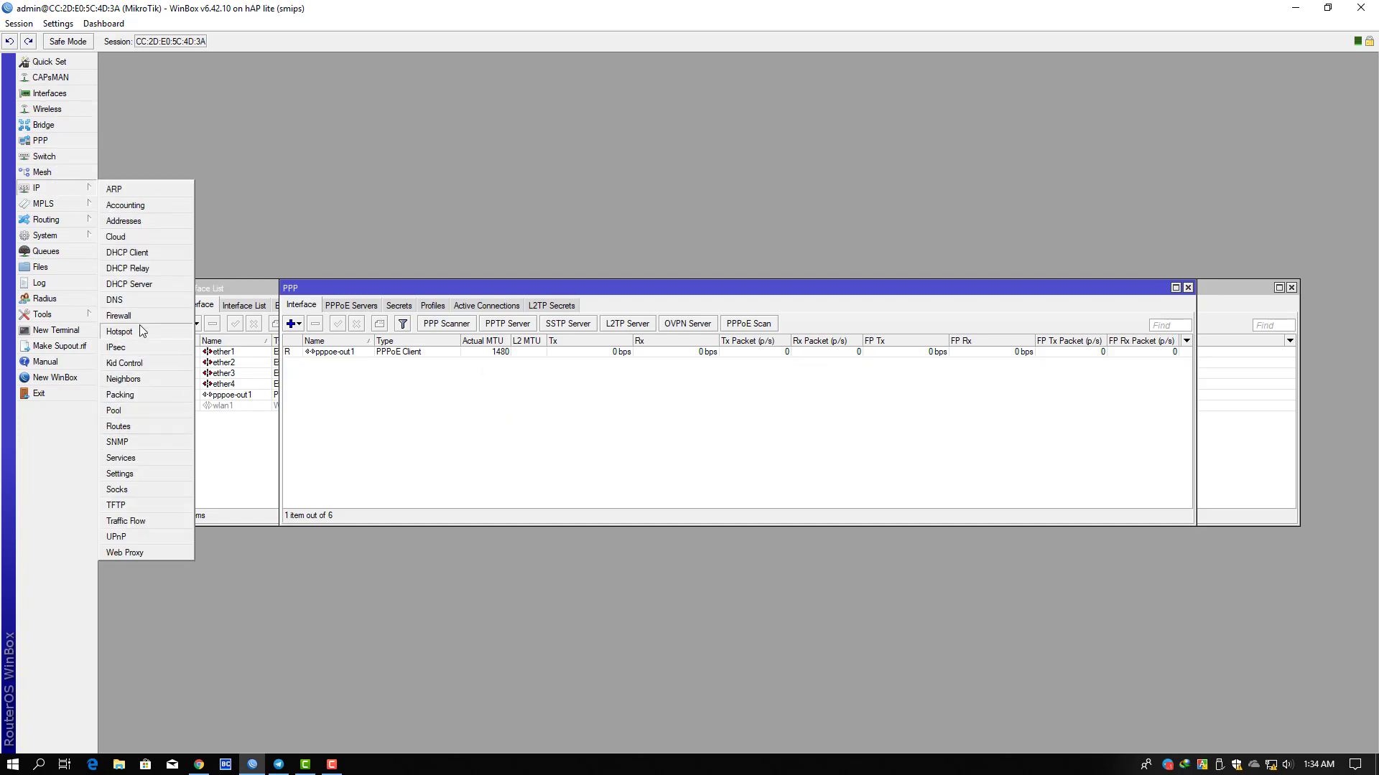
{"action": "left_click", "coordinate": [117, 300]}
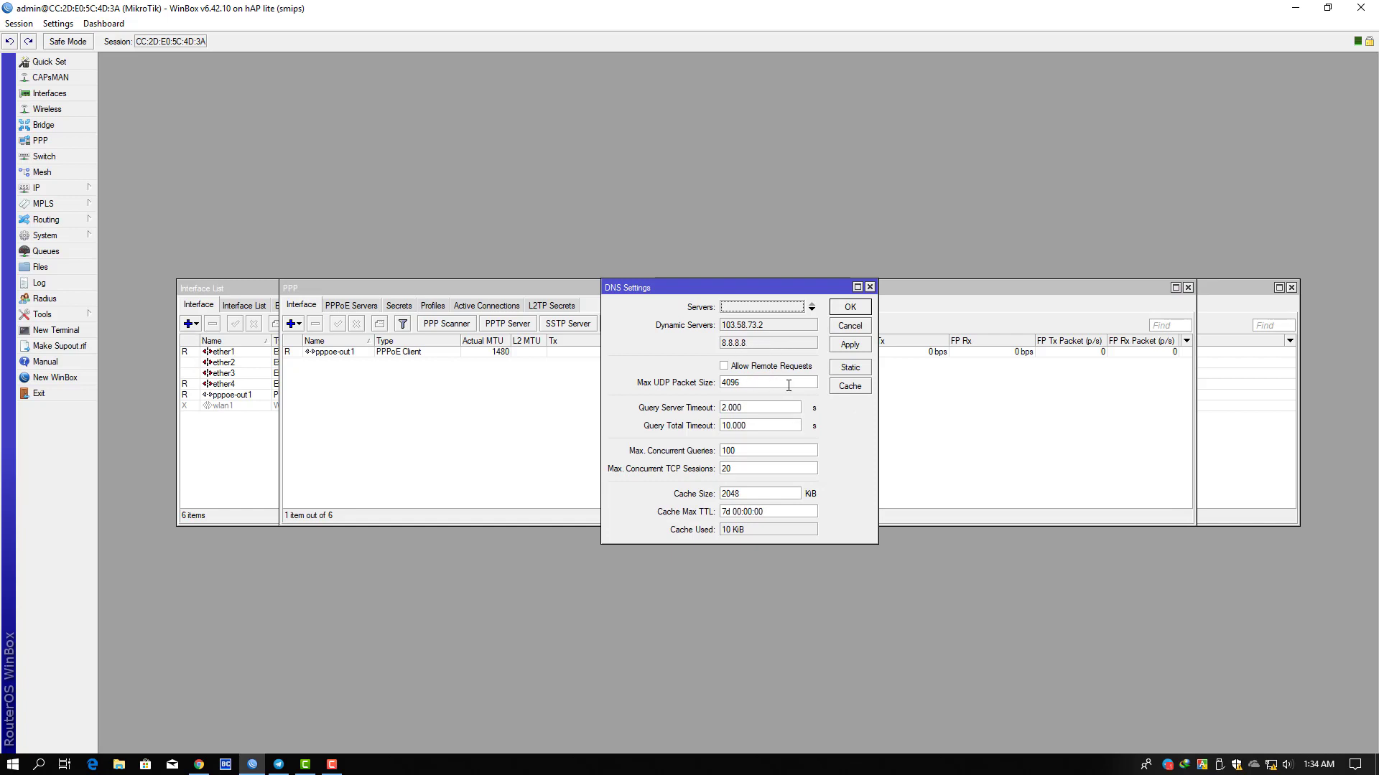
{"action": "left_click", "coordinate": [847, 327]}
Step: Add a firewall NAT rule with chain srcnat and action masquerade
{"action": "left_click", "coordinate": [93, 188]}
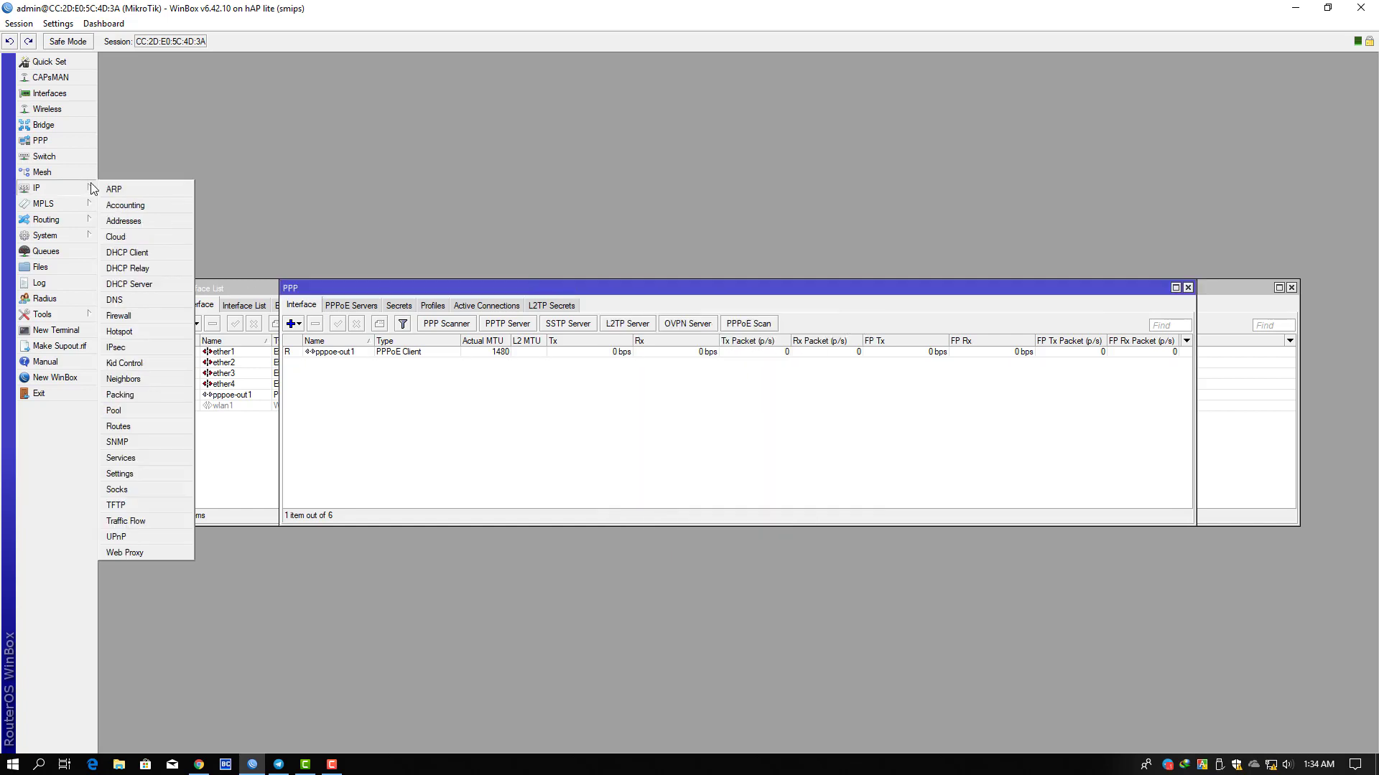
{"action": "left_click", "coordinate": [140, 316]}
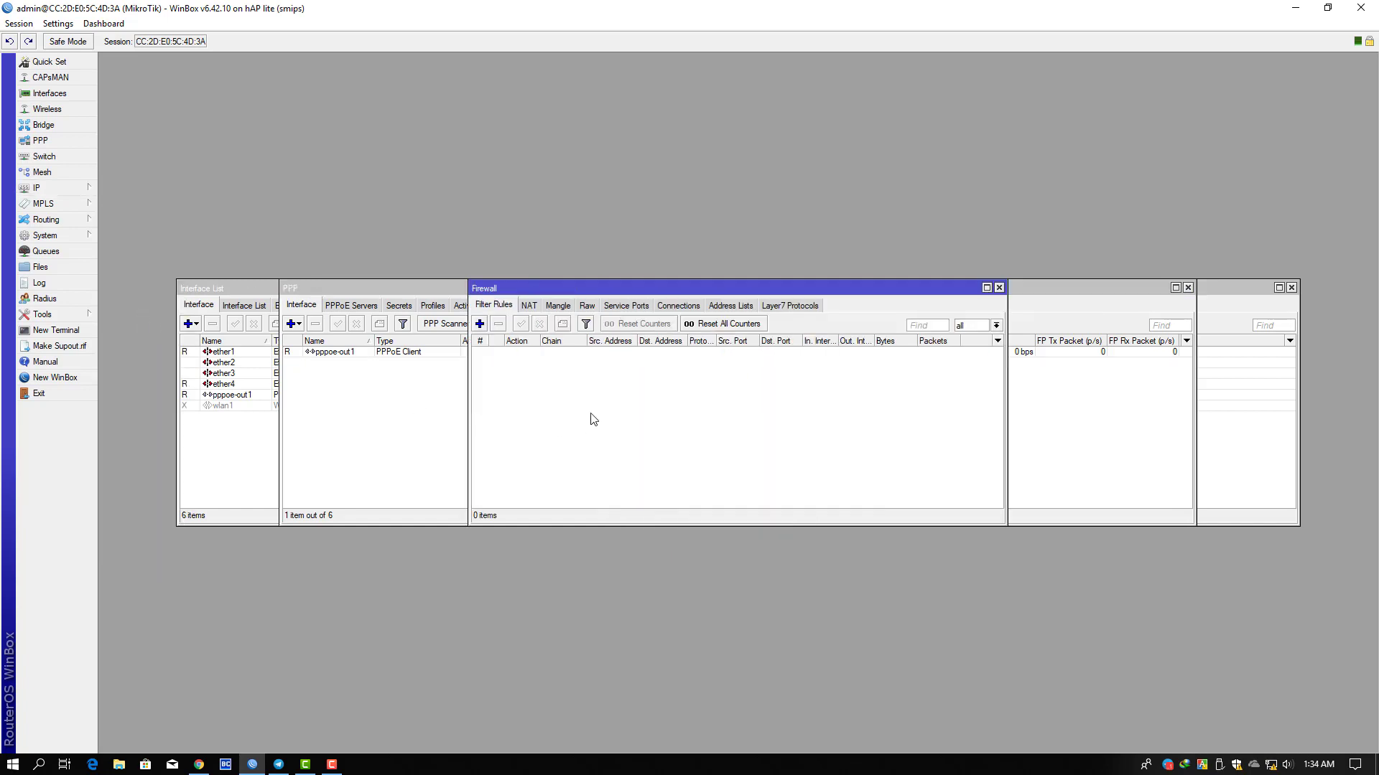
{"action": "left_click", "coordinate": [528, 306]}
{"action": "left_click", "coordinate": [479, 324]}
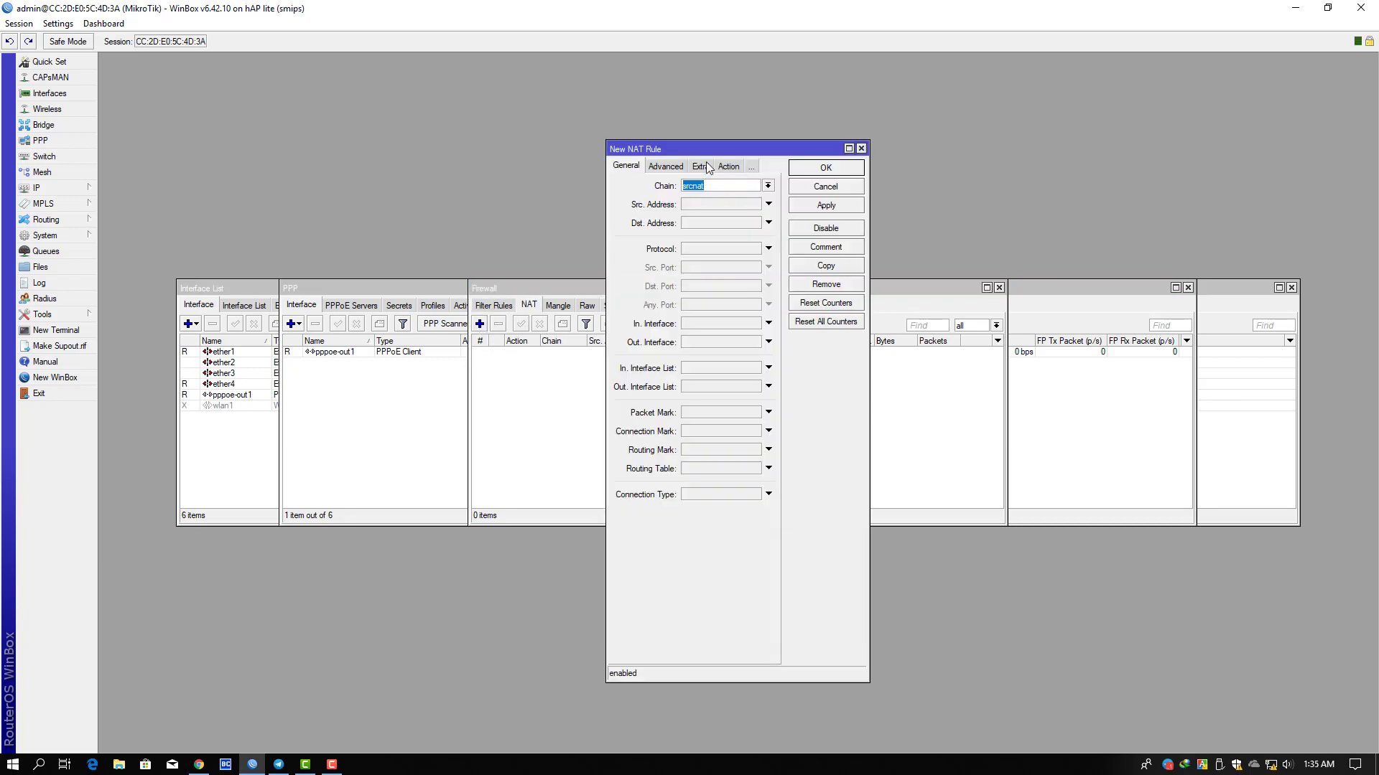
{"action": "left_click", "coordinate": [767, 186]}
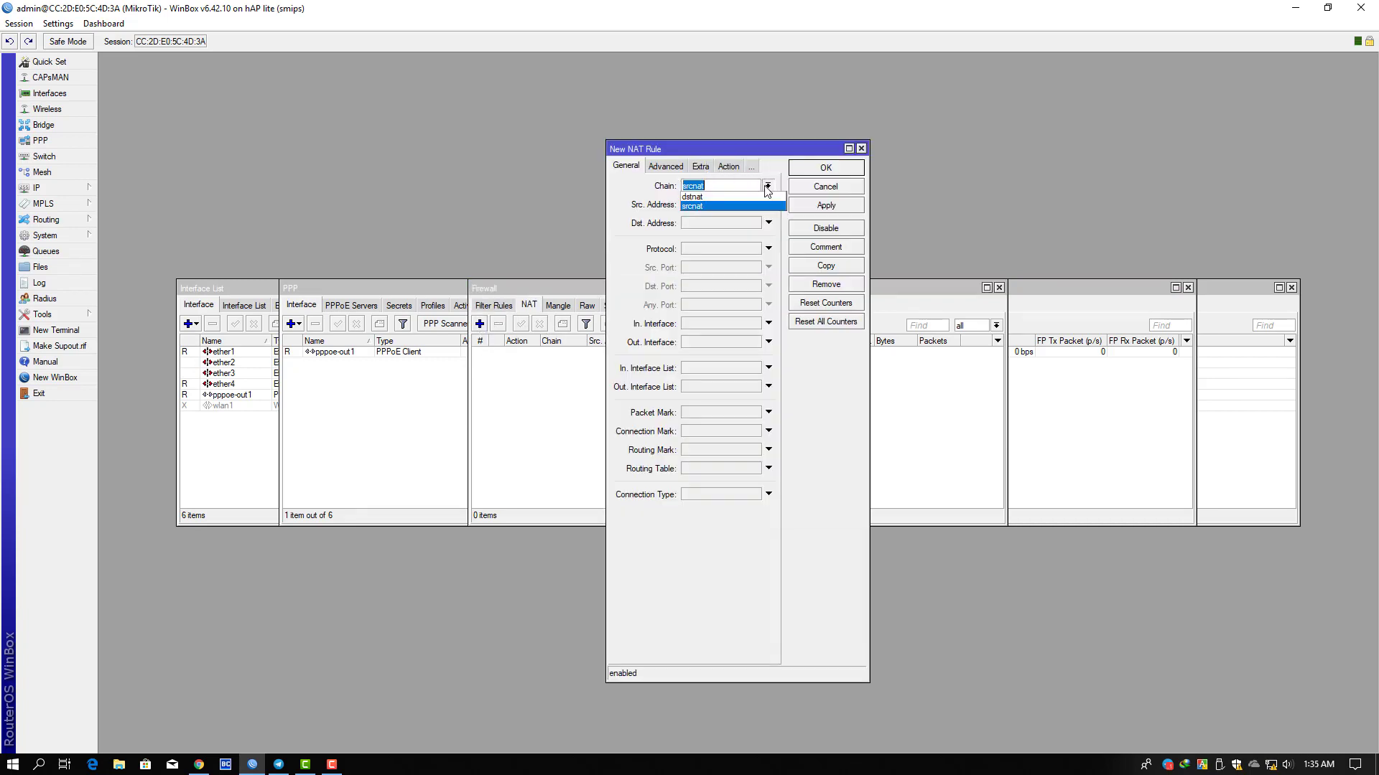
{"action": "left_click", "coordinate": [767, 186]}
{"action": "left_click", "coordinate": [733, 169]}
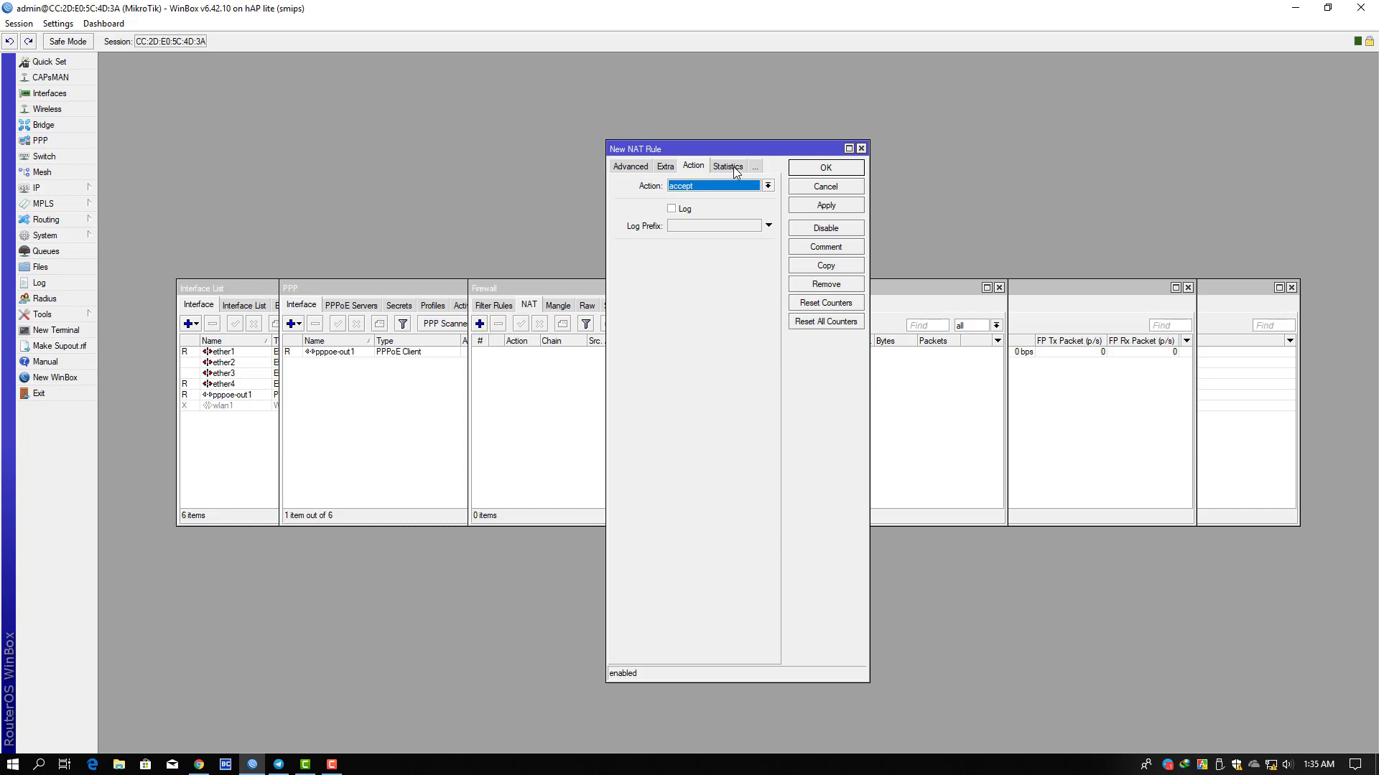
{"action": "left_click", "coordinate": [767, 186]}
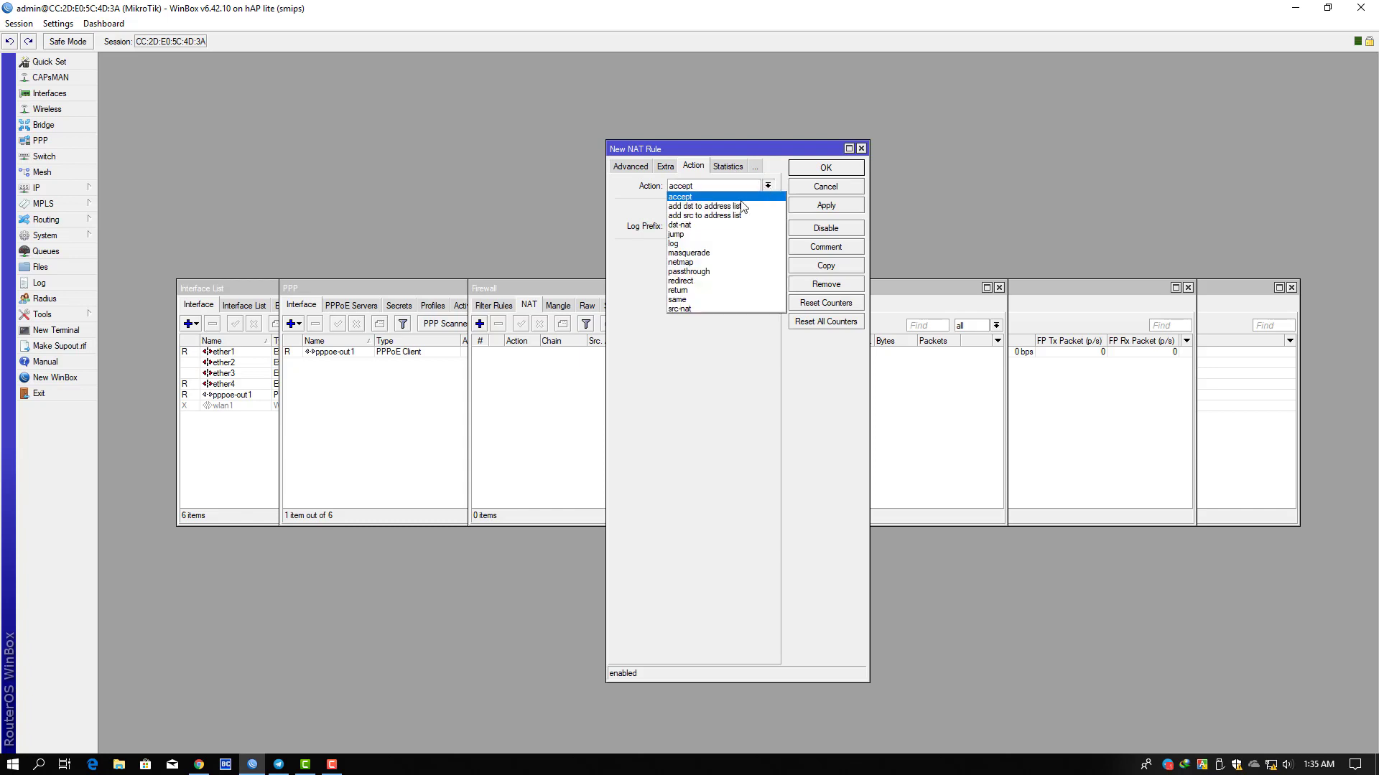
{"action": "left_click", "coordinate": [734, 252]}
{"action": "left_click", "coordinate": [828, 209]}
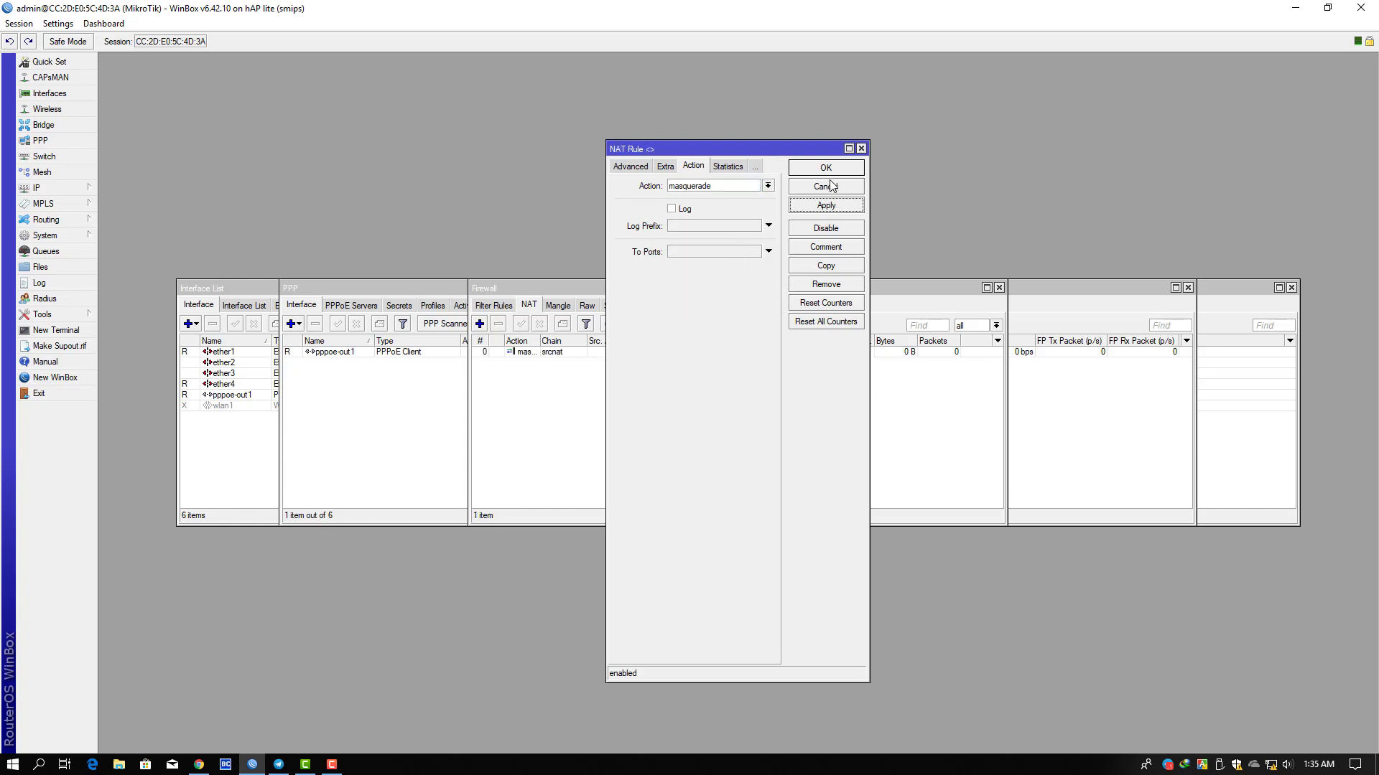
{"action": "left_click", "coordinate": [833, 171]}
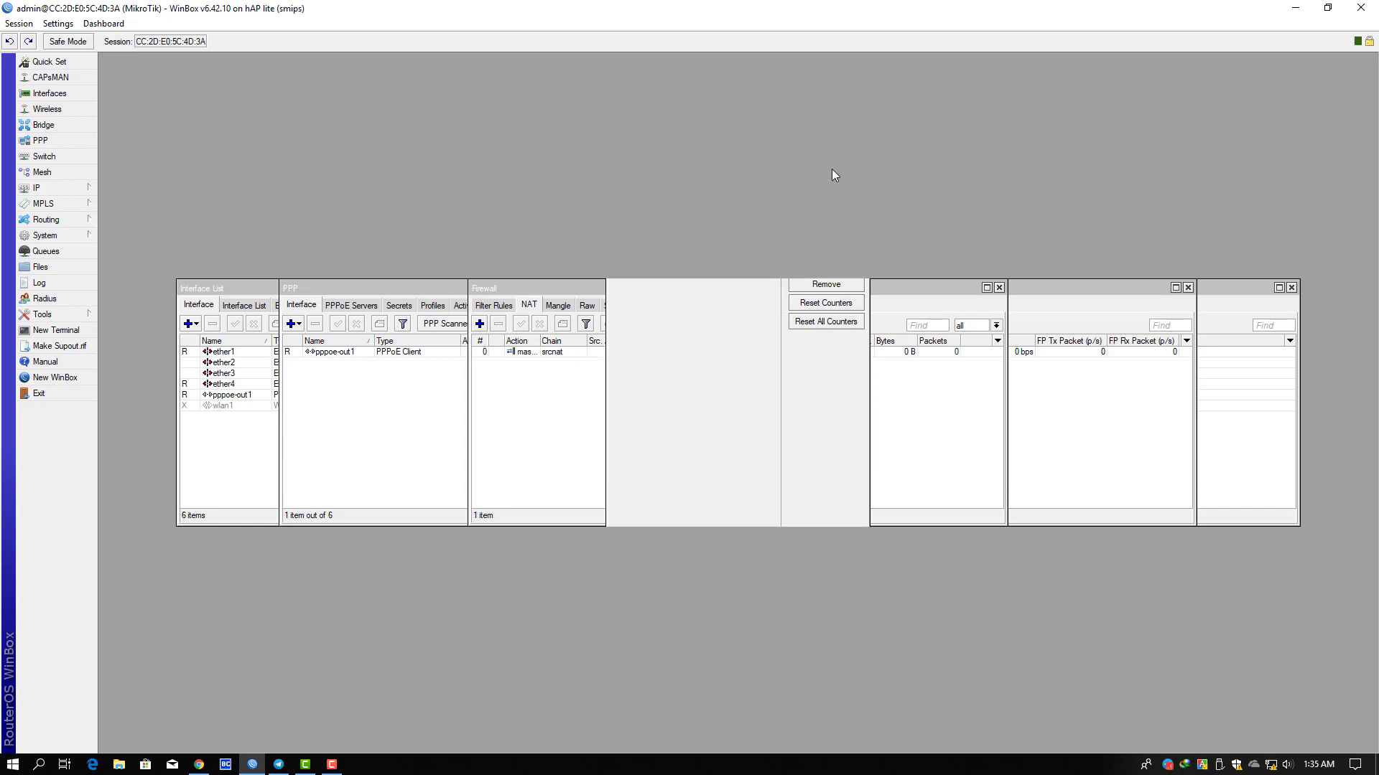
Step: Test internet connectivity by pinging 8.8.8.8 from a new terminal, and close the terminal
{"action": "left_click", "coordinate": [56, 330]}
{"action": "left_click_drag", "start_coordinate": [626, 273], "coordinate": [704, 157]}
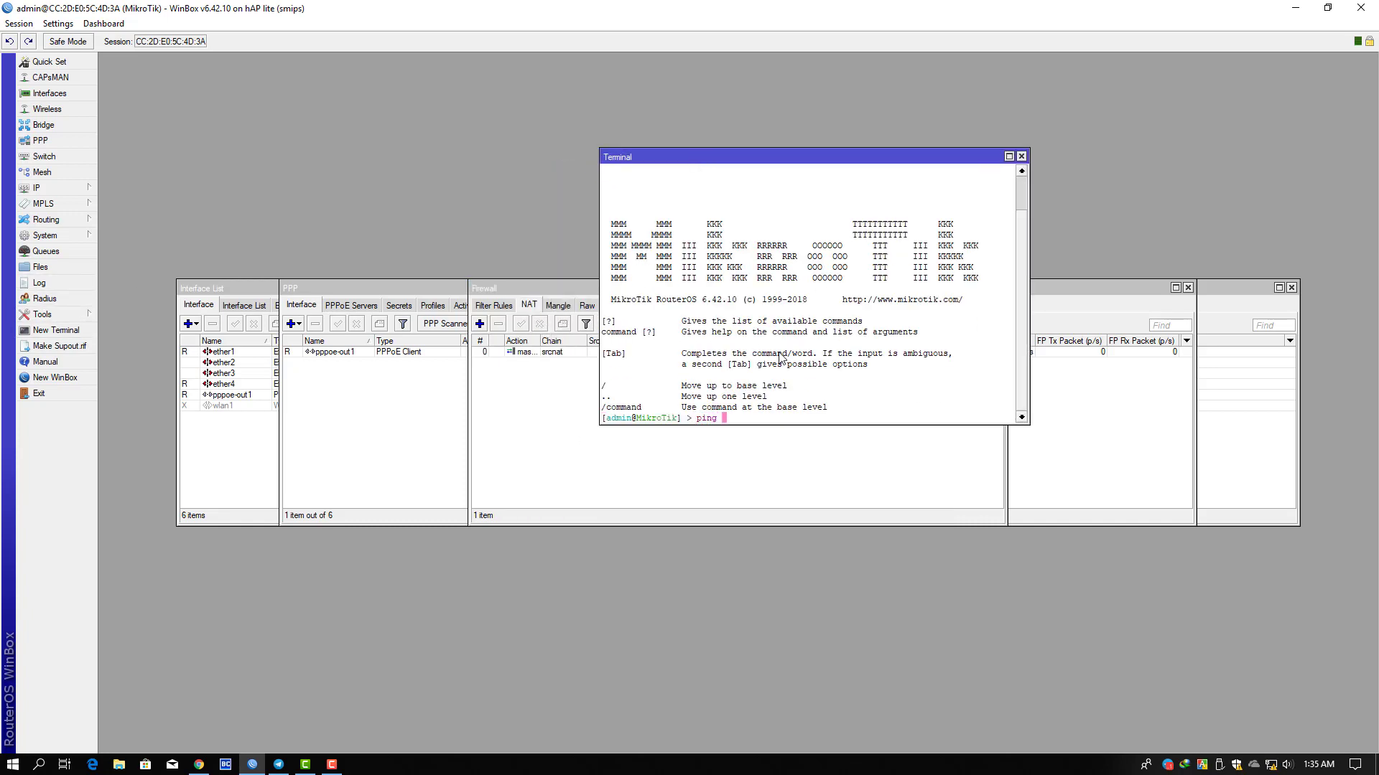
{"action": "type", "text": "ping 8.8..8.8"}
{"action": "key", "text": "Return"}
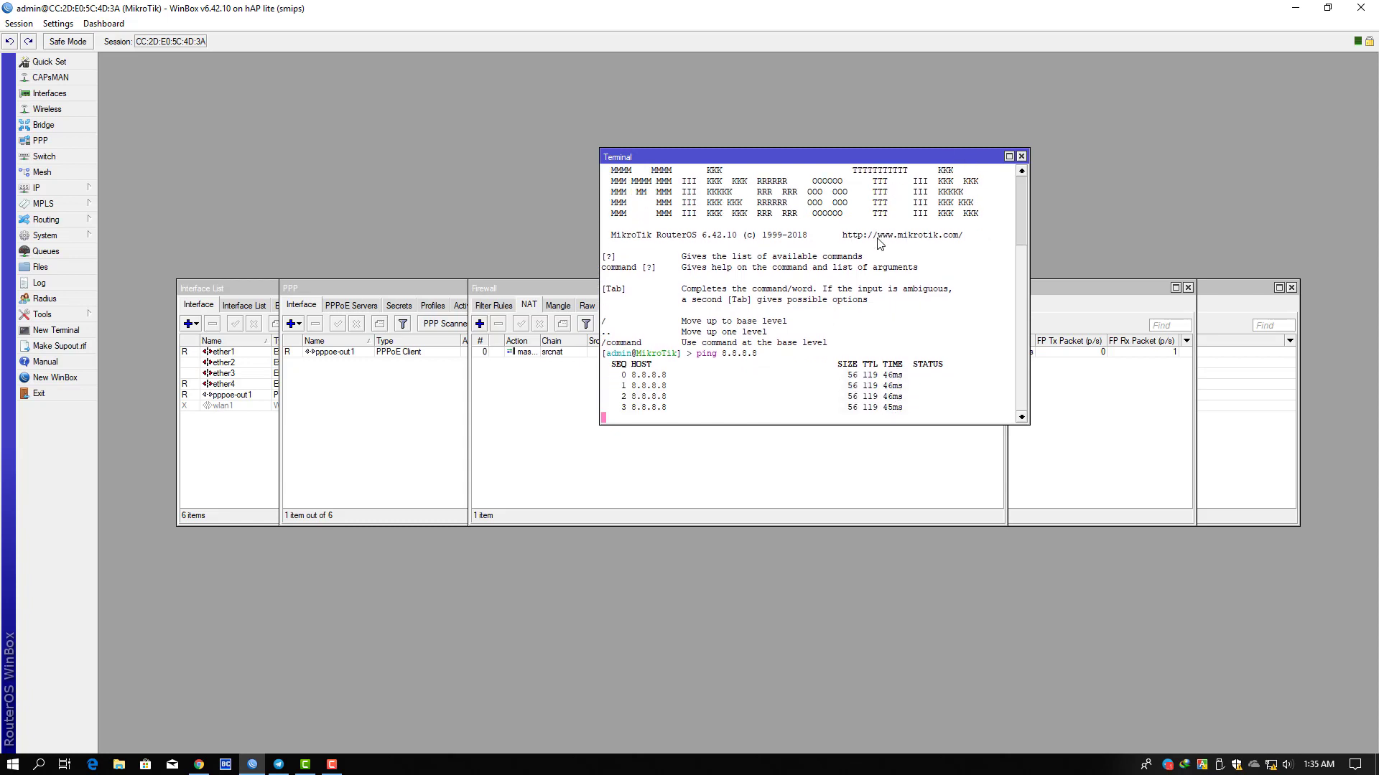
{"action": "left_click", "coordinate": [1021, 156]}
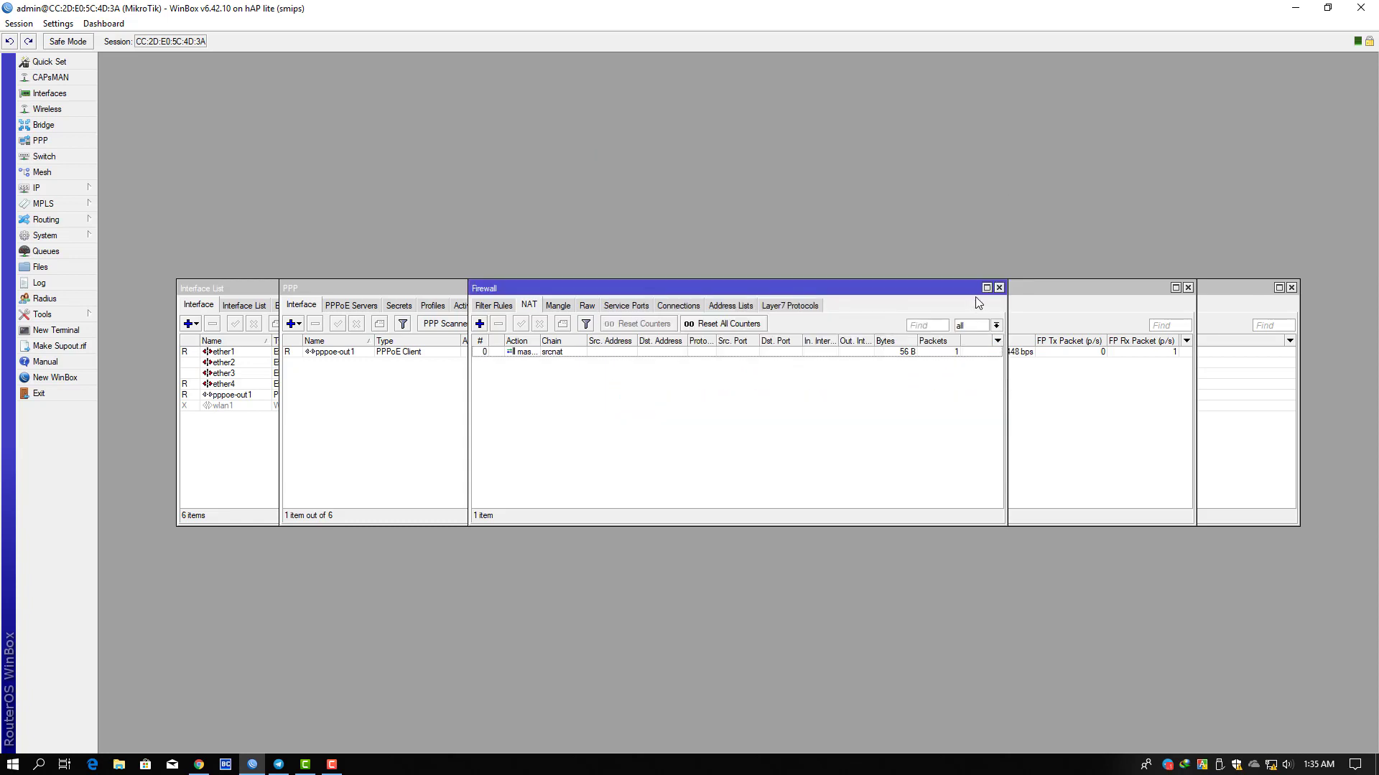
Step: Close the Firewall, PPP and Interface List windows, and reopen the interface list maximized
{"action": "left_click", "coordinate": [999, 287]}
{"action": "left_click", "coordinate": [1187, 287]}
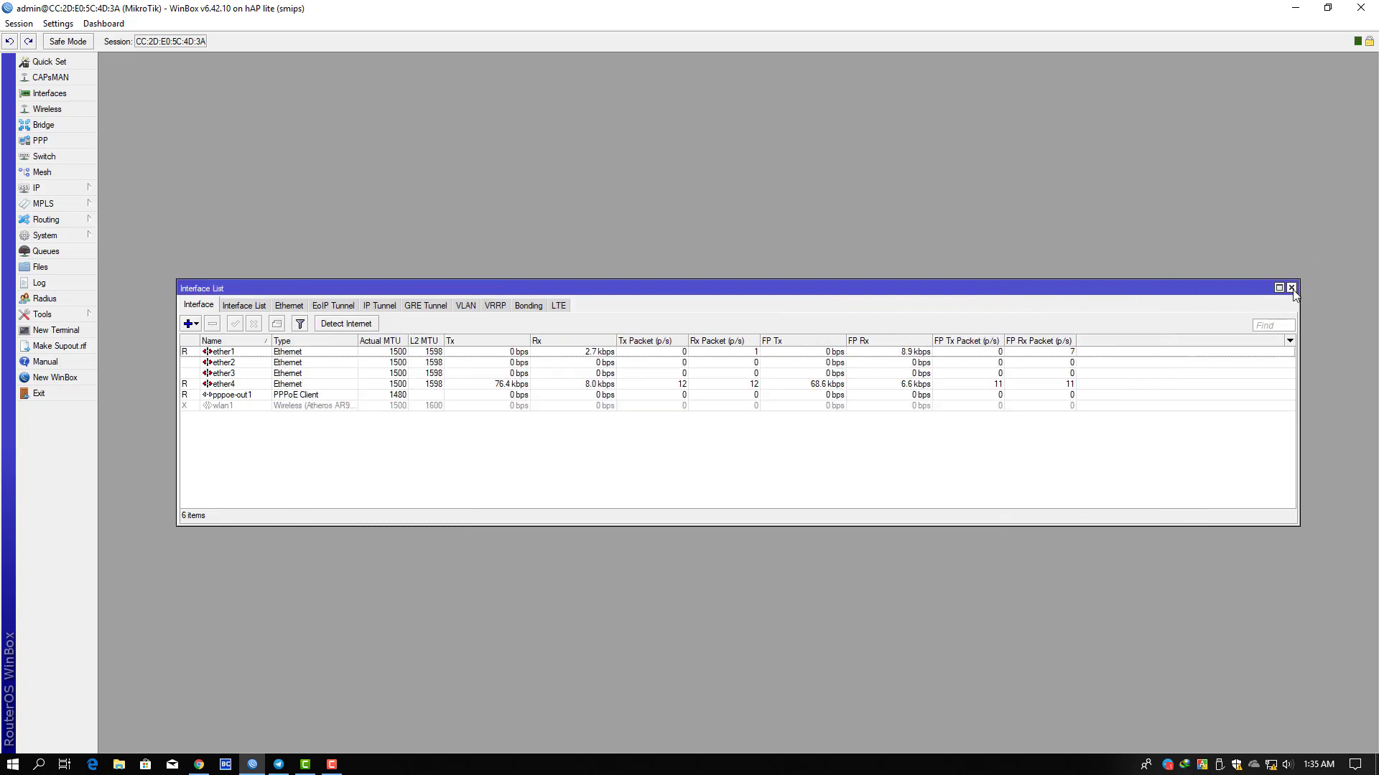
{"action": "left_click", "coordinate": [1291, 288]}
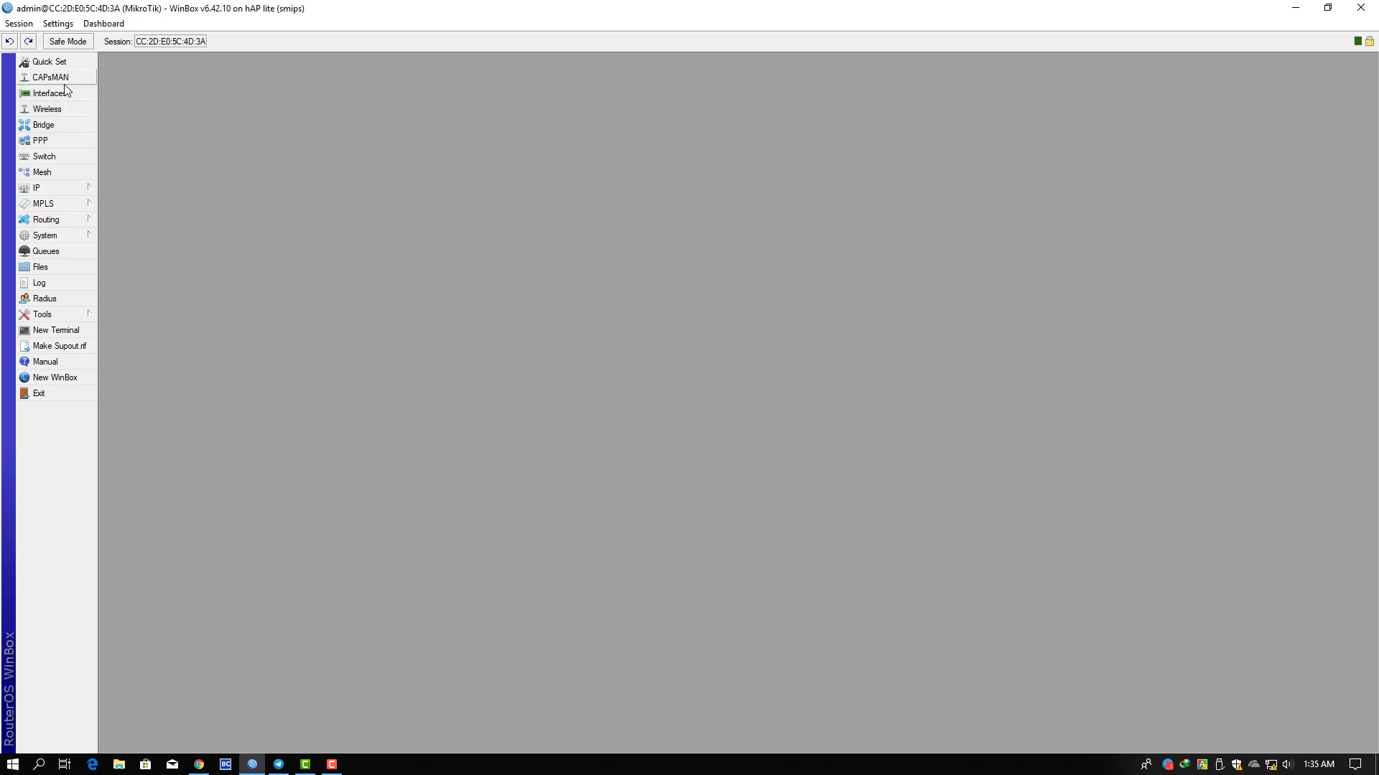
{"action": "left_click", "coordinate": [51, 93]}
{"action": "double_click", "coordinate": [575, 283]}
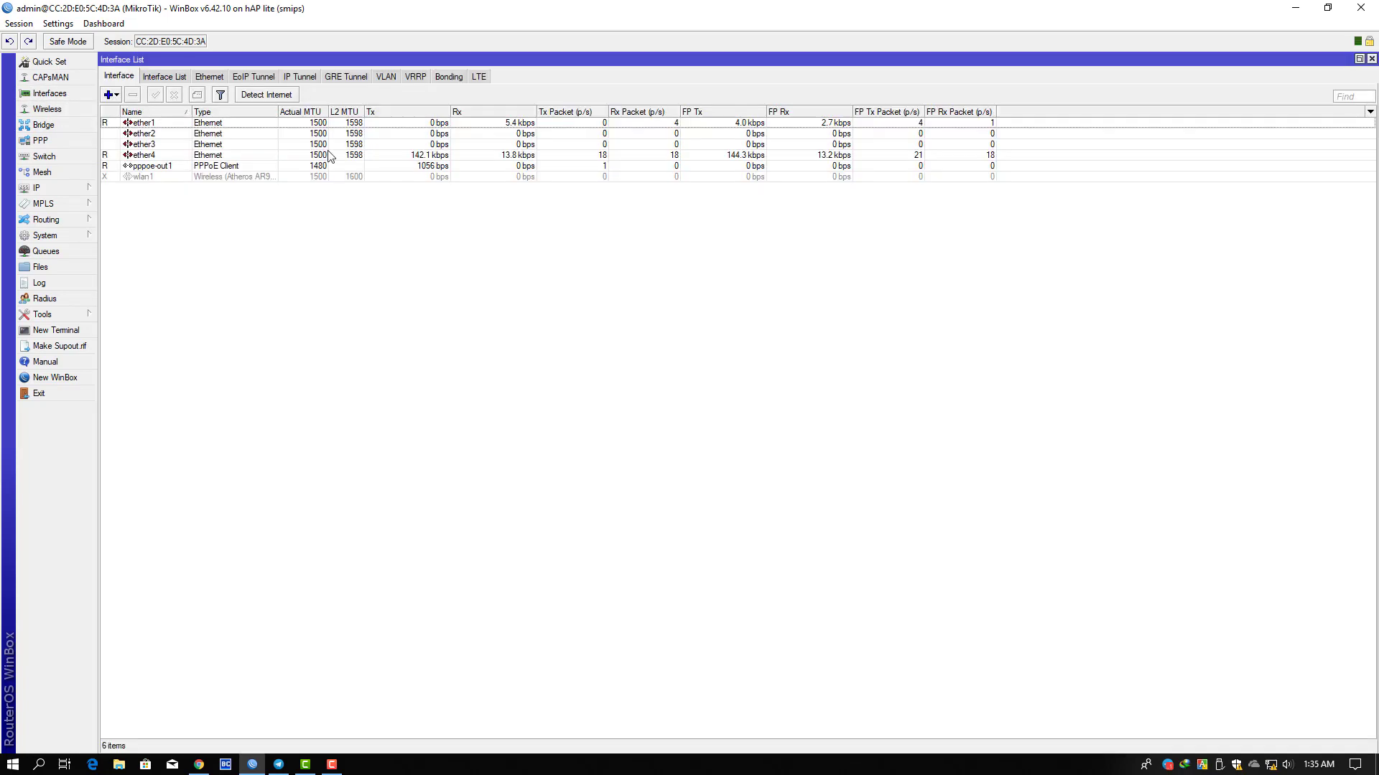
Step: Add the comment "***WAN***" to the ether1 interface, removing the stray trailing backslash
{"action": "left_click", "coordinate": [163, 125]}
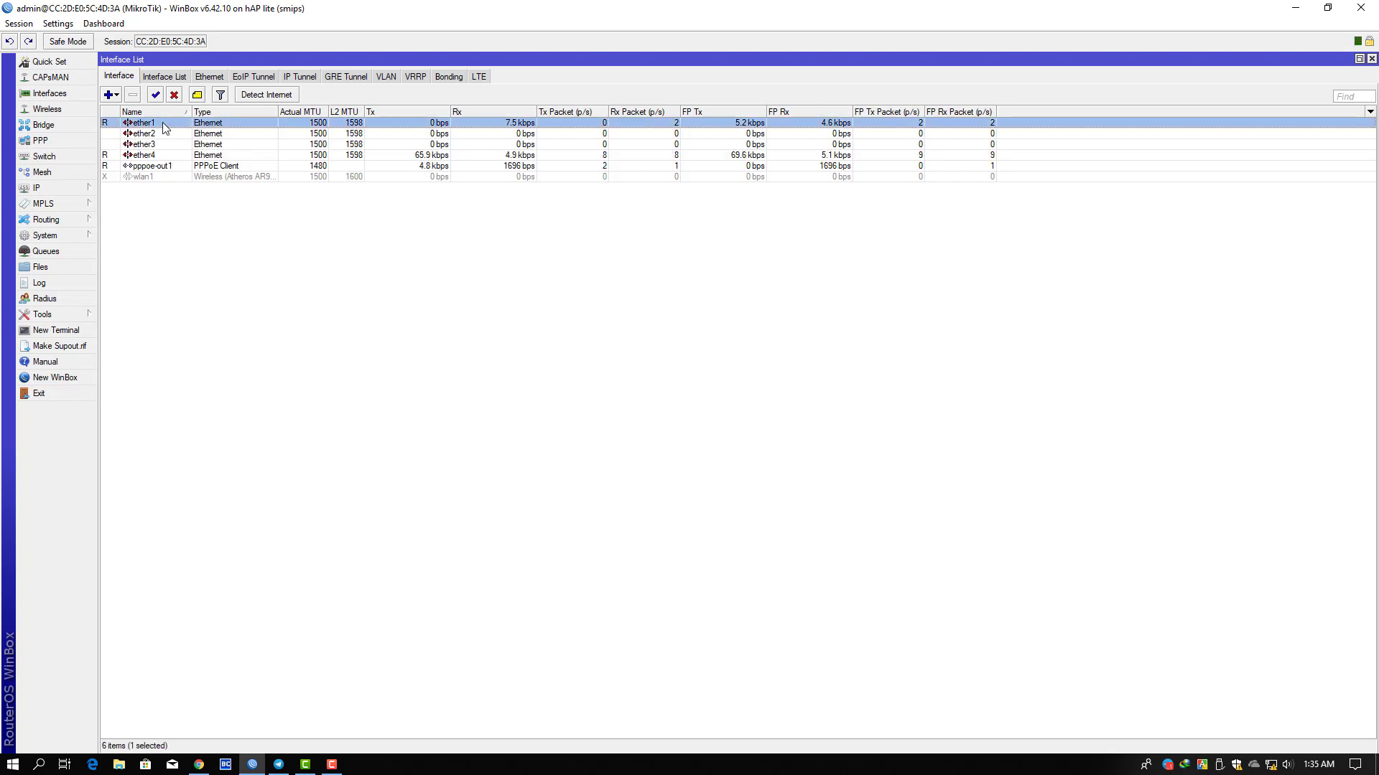
{"action": "left_click", "coordinate": [198, 95]}
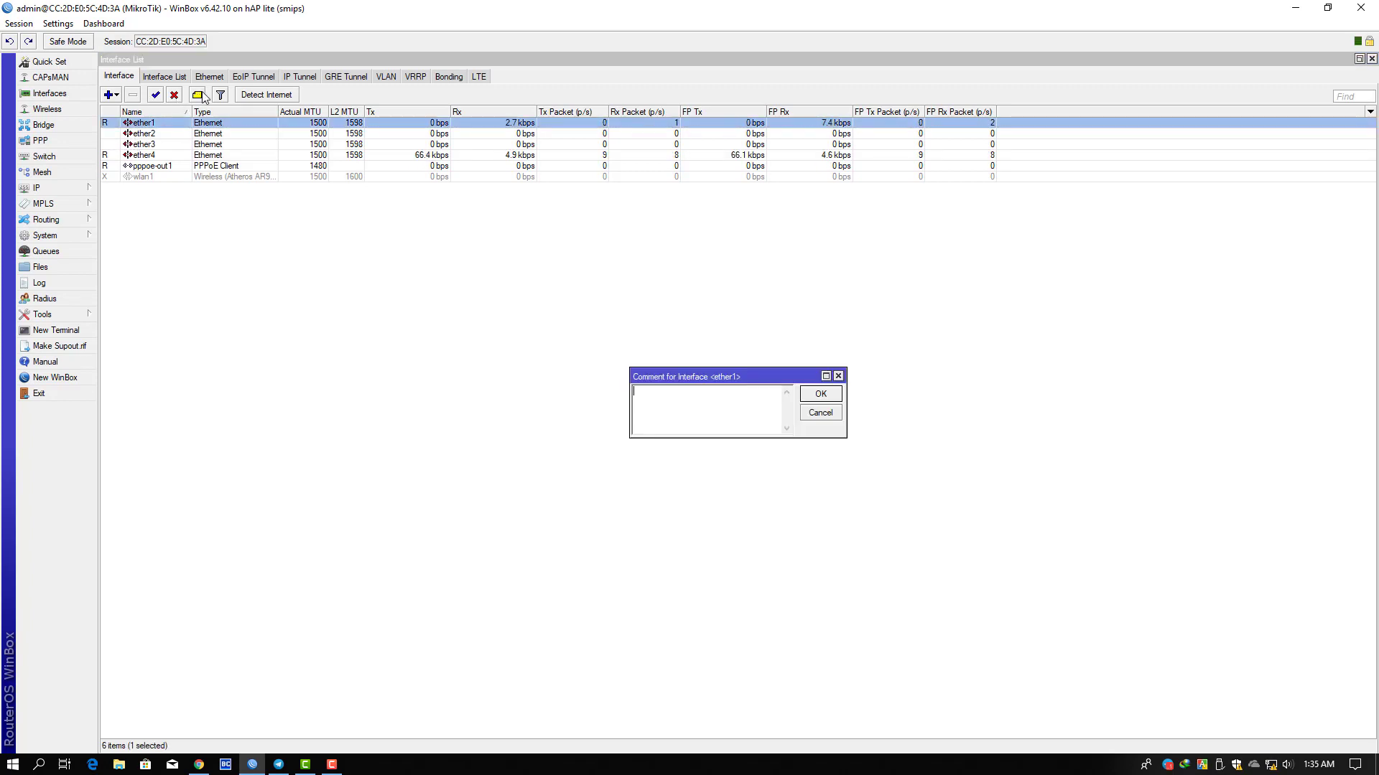
{"action": "type", "text": "\"**WAN"}
{"action": "type", "text": "***"}
{"action": "key", "text": "Return"}
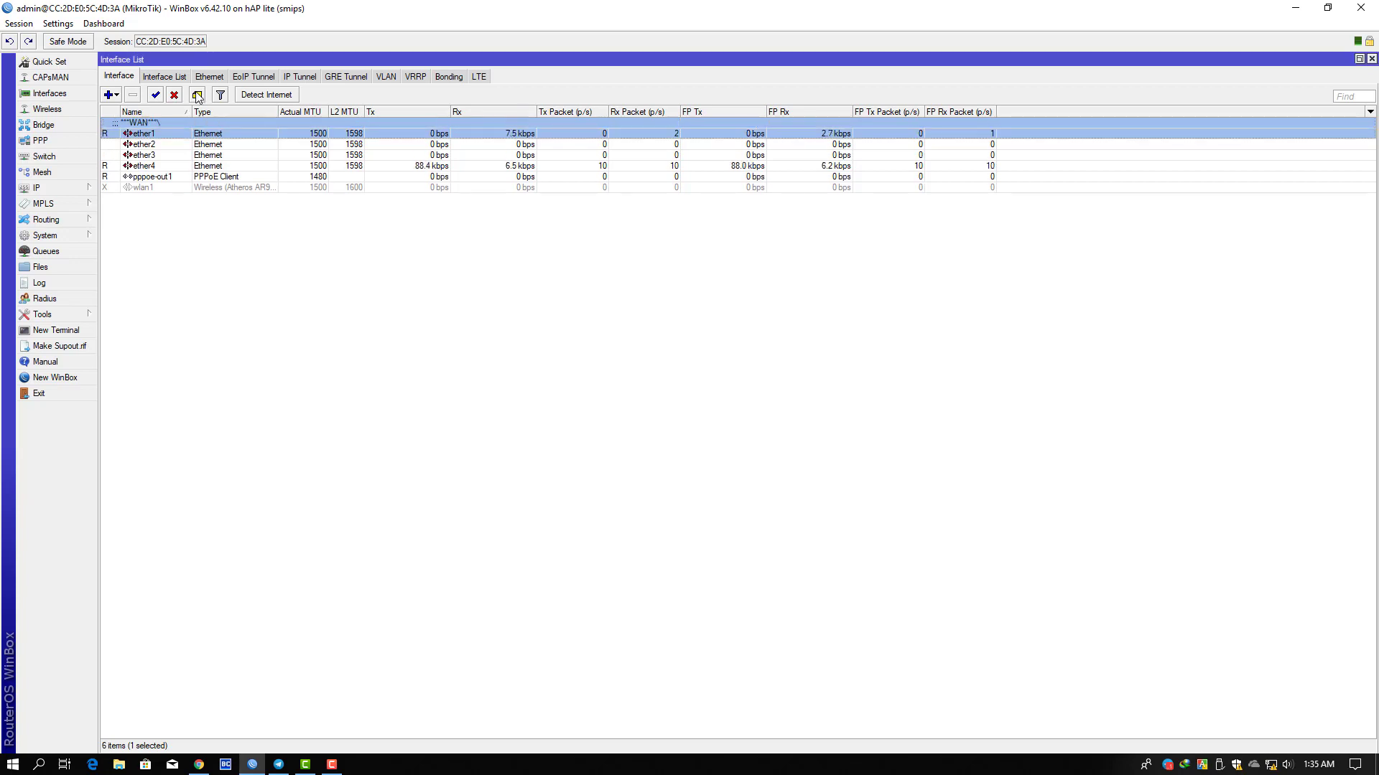
{"action": "double_click", "coordinate": [178, 121]}
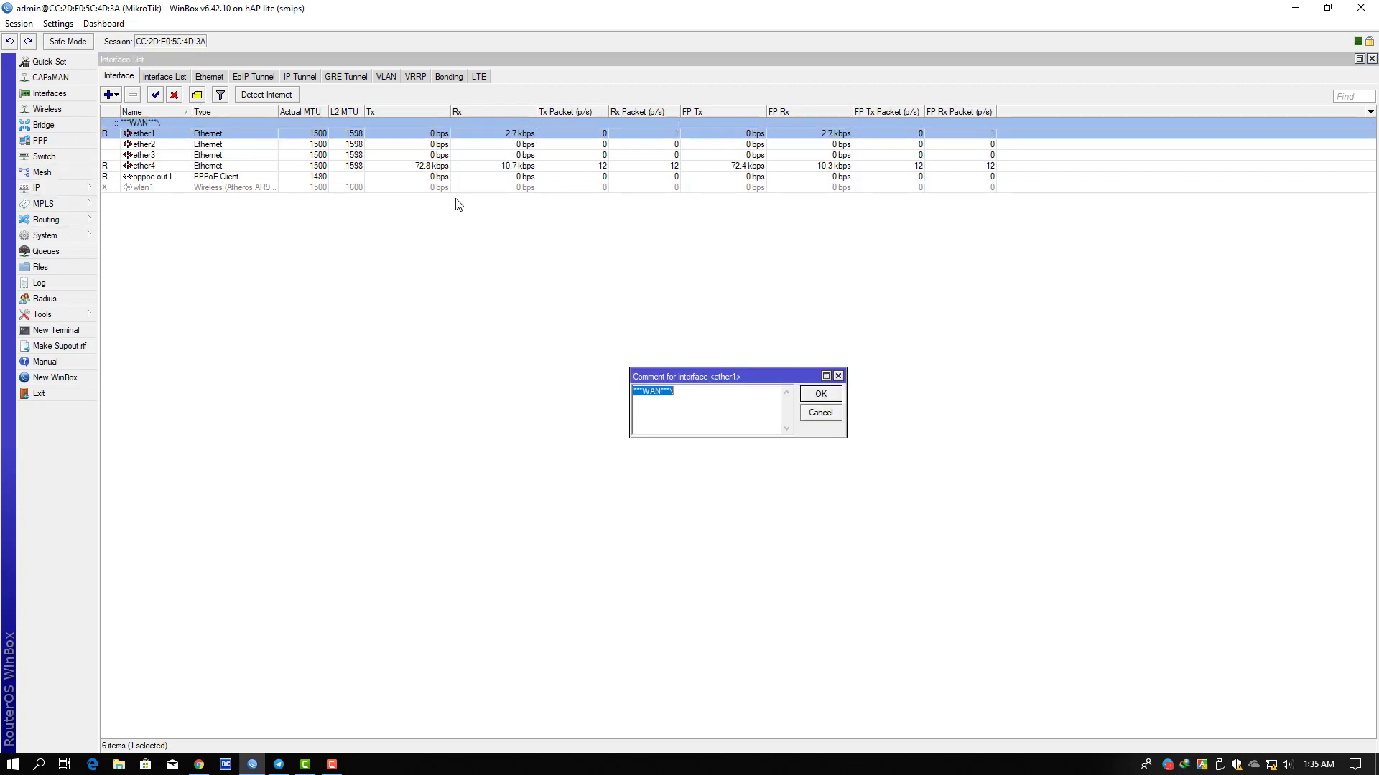
{"action": "left_click", "coordinate": [706, 403]}
{"action": "key", "text": "BackSpace"}
{"action": "key", "text": "Return"}
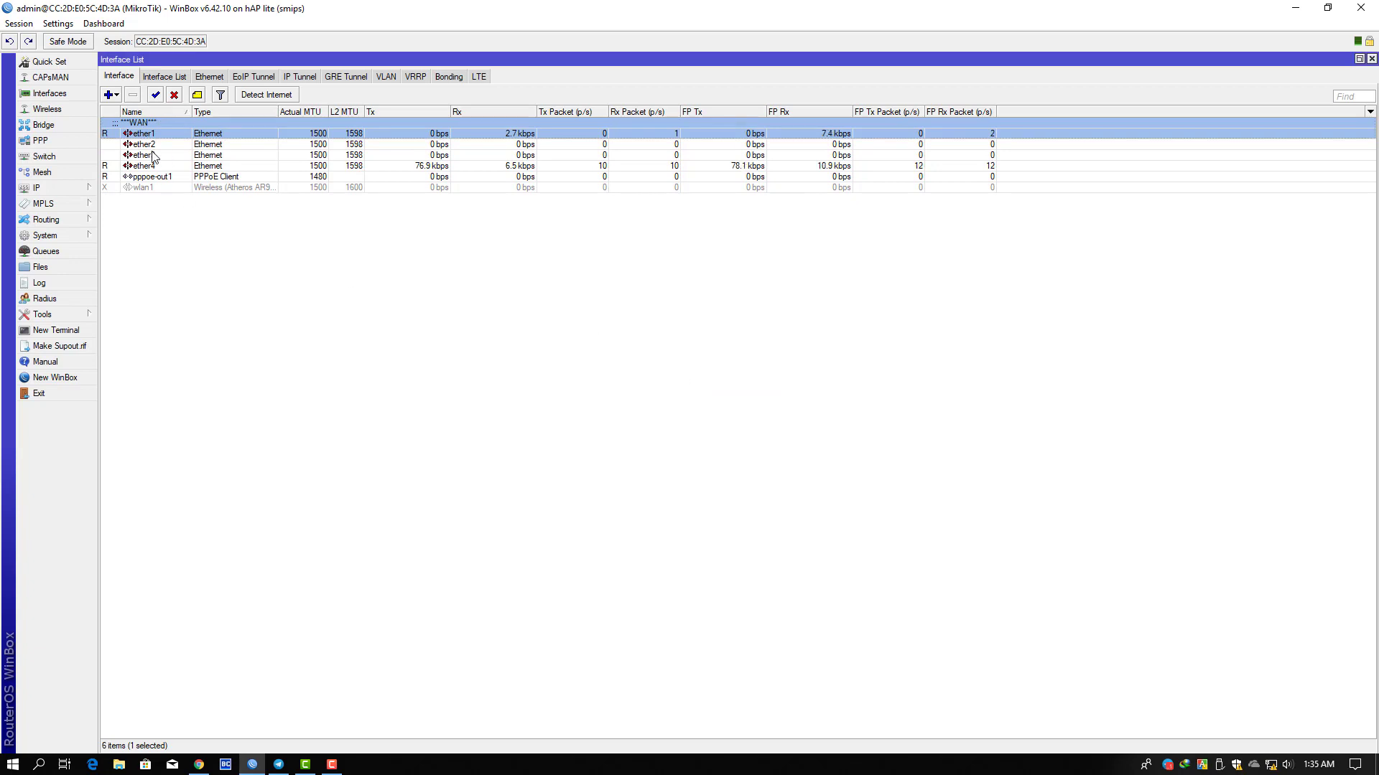
{"action": "left_click_drag", "start_coordinate": [157, 147], "coordinate": [169, 166]}
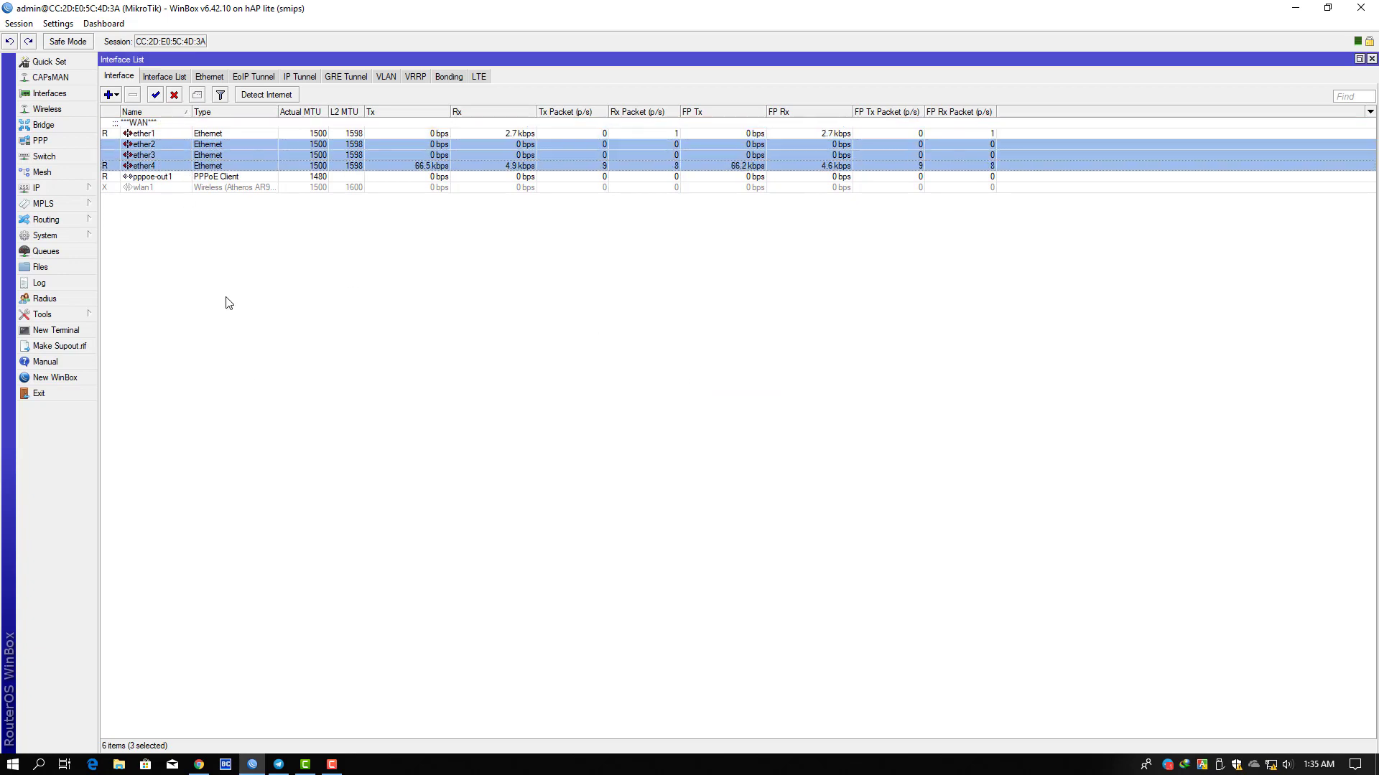
{"action": "left_click", "coordinate": [275, 318]}
Step: Create a new bridge interface named LAN
{"action": "left_click", "coordinate": [43, 125]}
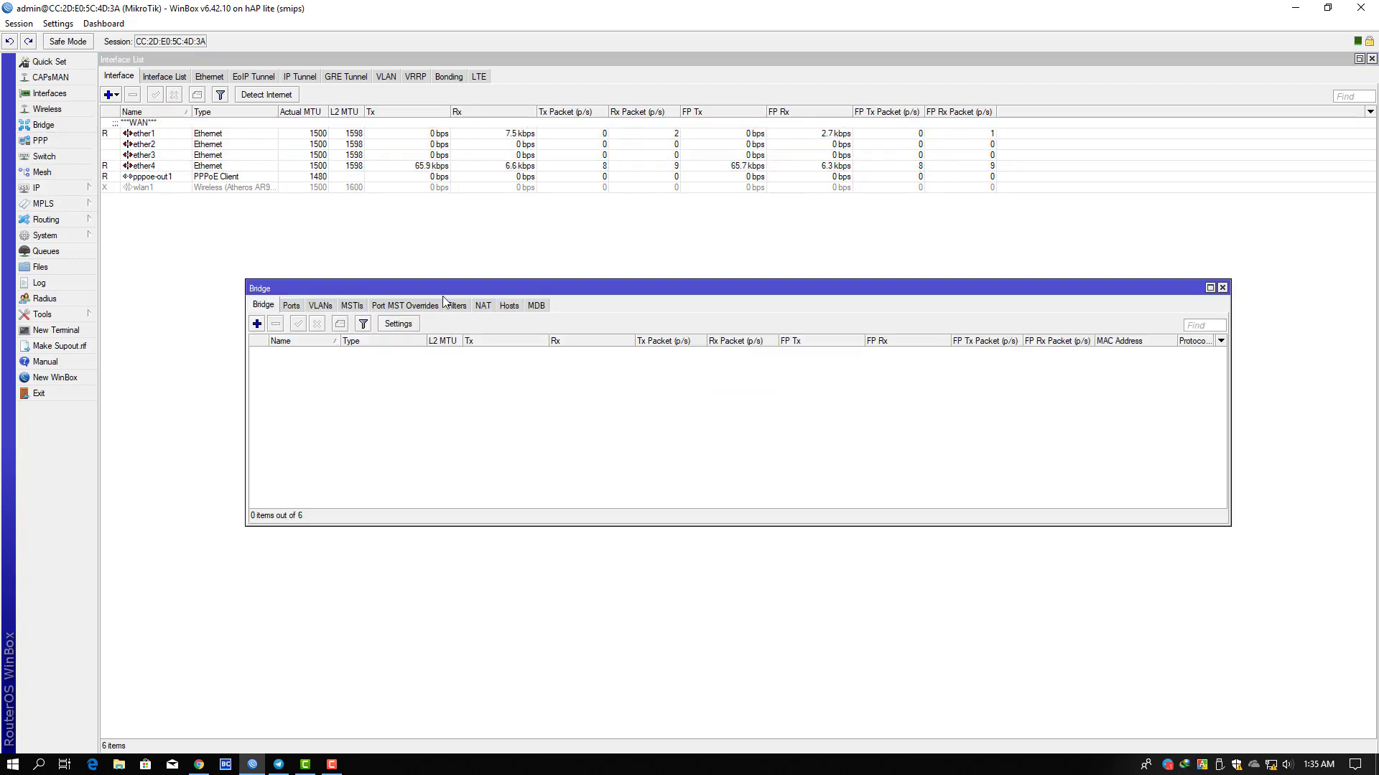
{"action": "left_click_drag", "start_coordinate": [457, 288], "coordinate": [515, 287]}
{"action": "left_click", "coordinate": [316, 322]}
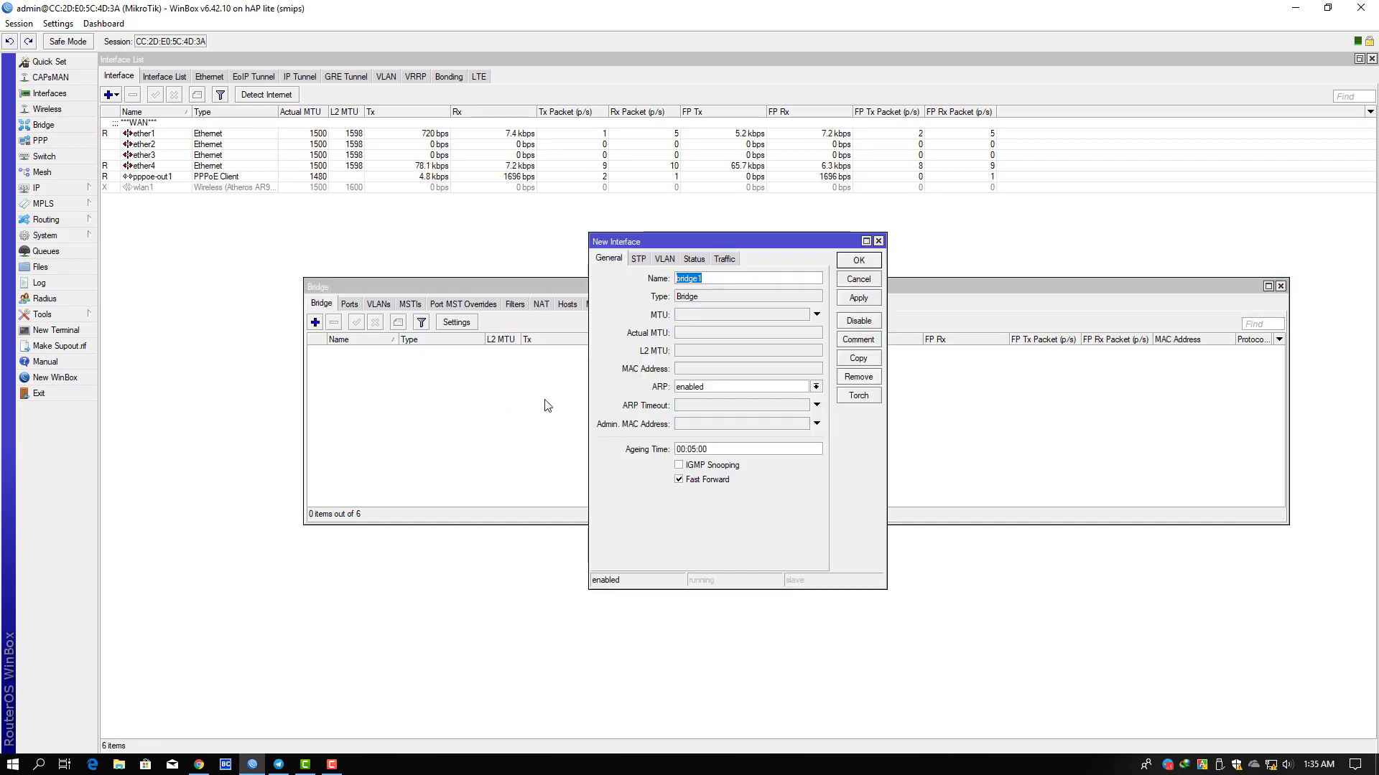
{"action": "type", "text": "LAN"}
{"action": "key", "text": "Return"}
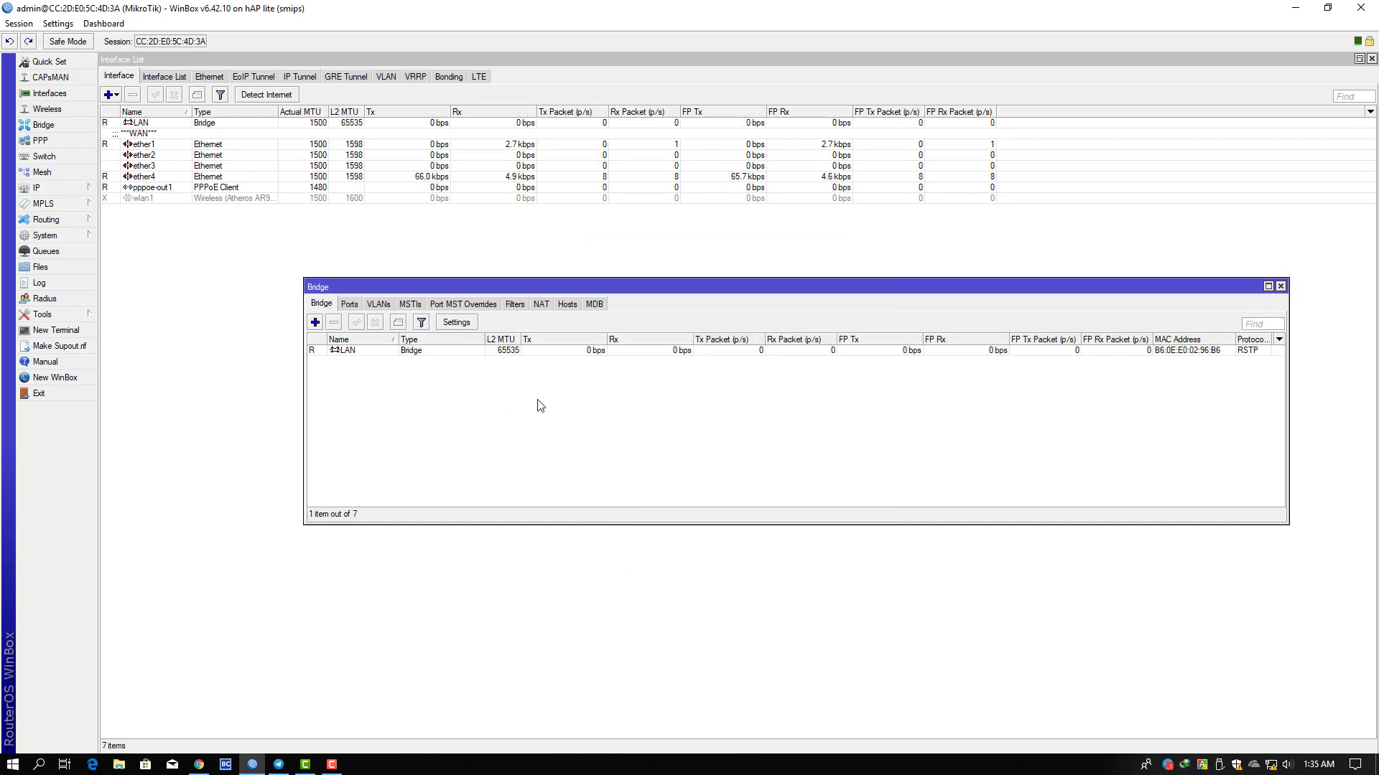
Step: Add ether2 as a port of the LAN bridge
{"action": "left_click", "coordinate": [350, 306]}
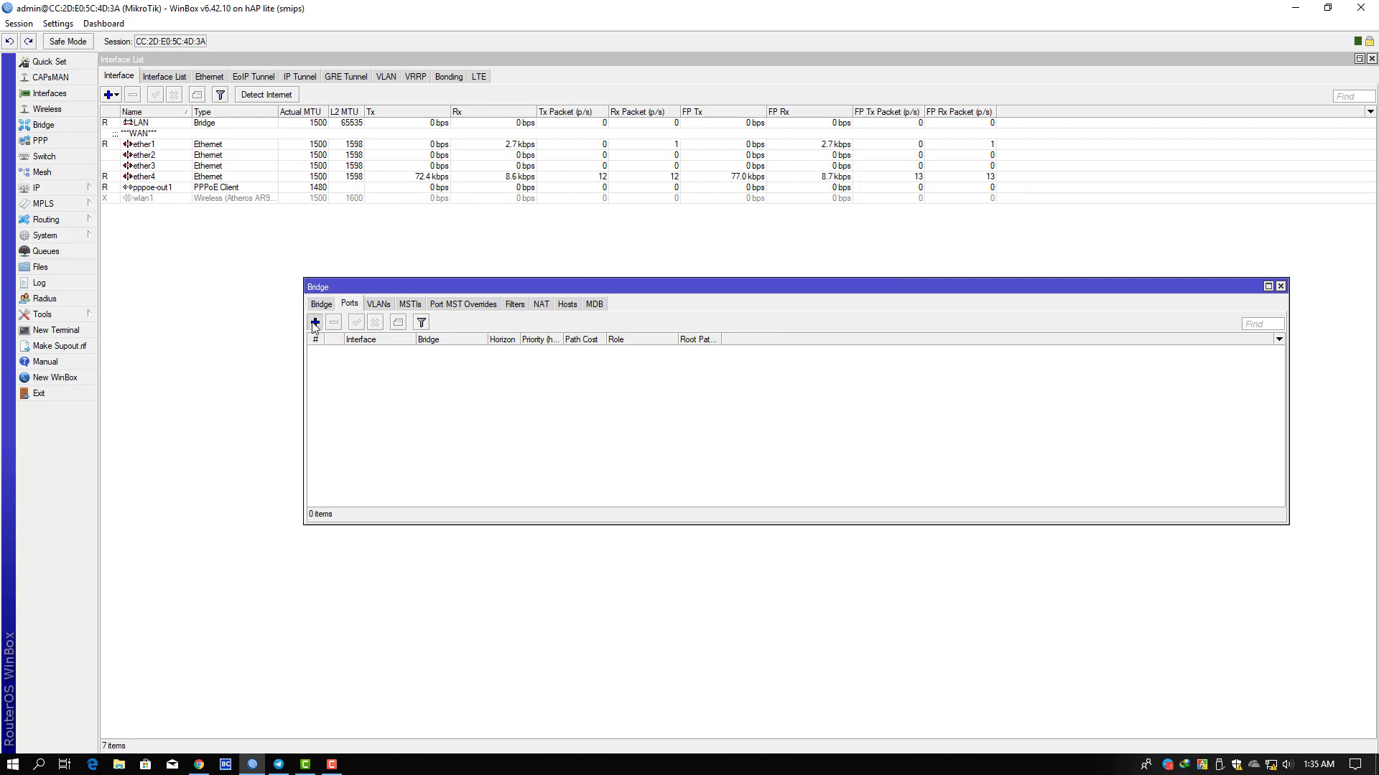
{"action": "left_click", "coordinate": [315, 321]}
{"action": "left_click", "coordinate": [731, 347]}
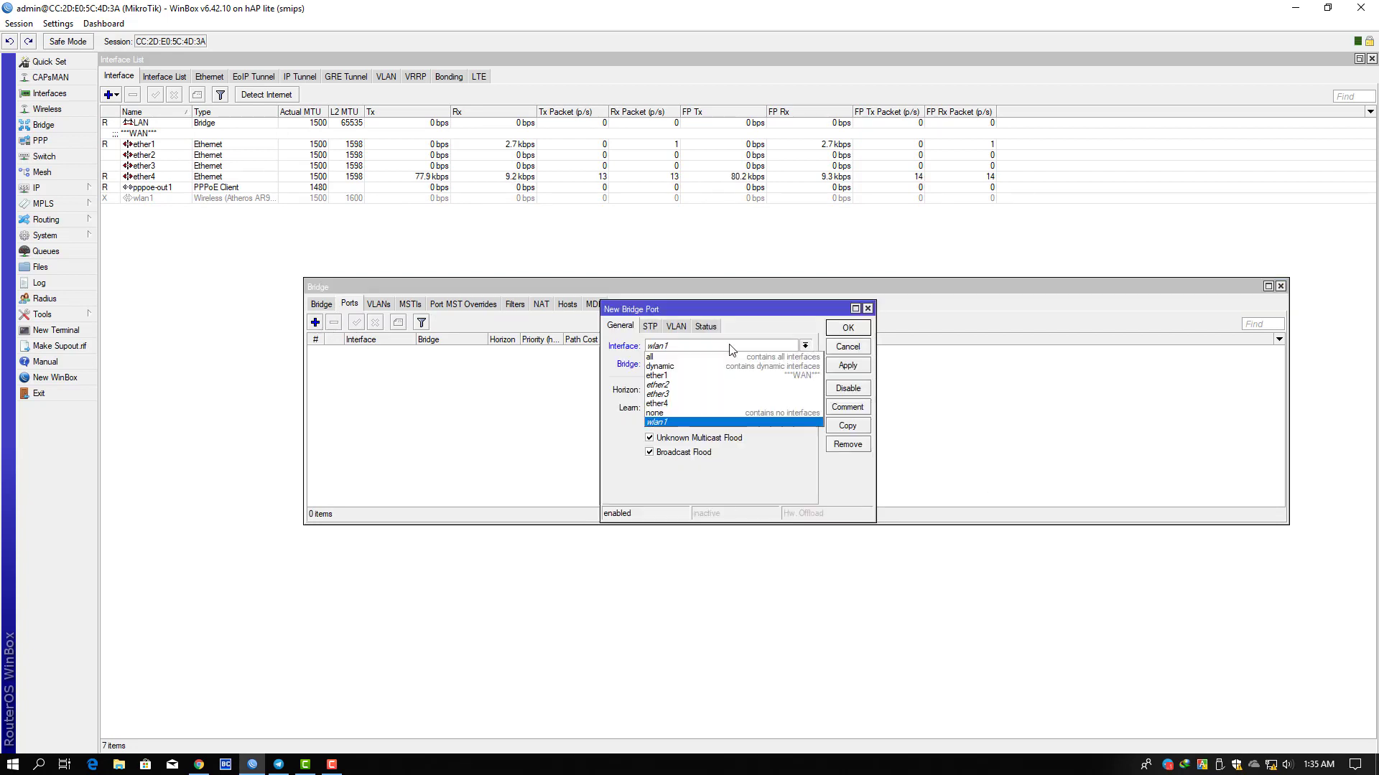
{"action": "left_click", "coordinate": [702, 386]}
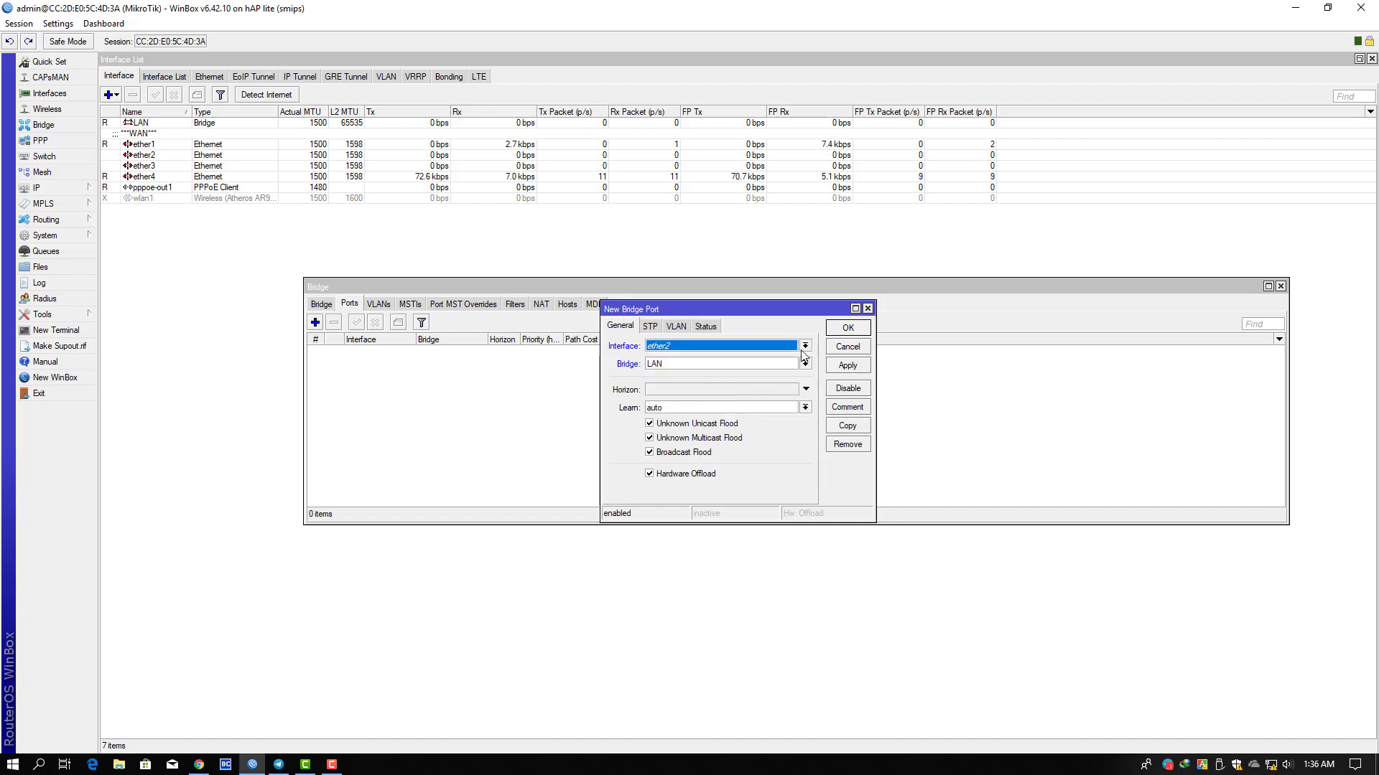
{"action": "left_click", "coordinate": [847, 366]}
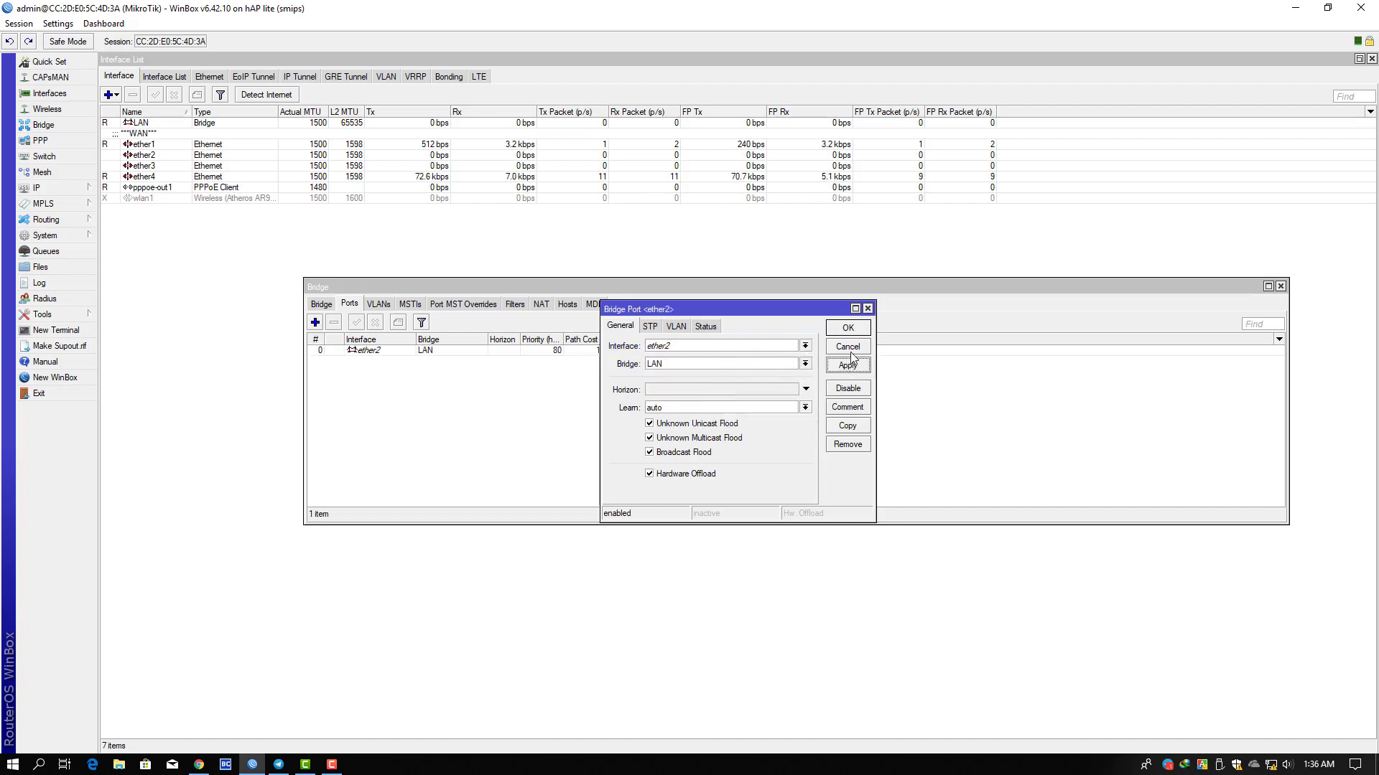
{"action": "left_click", "coordinate": [848, 328]}
Step: Add ether3 as a port of the LAN bridge
{"action": "left_click", "coordinate": [315, 323]}
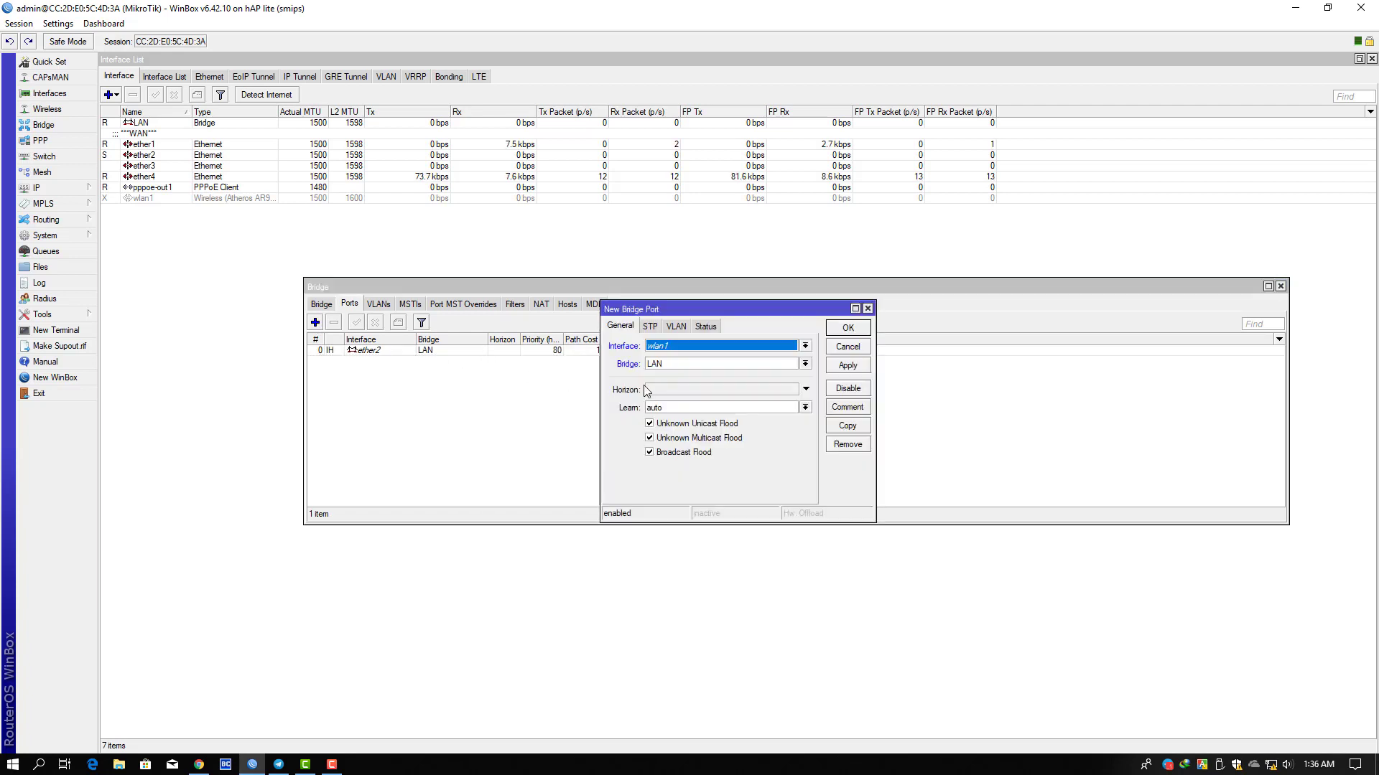
{"action": "left_click", "coordinate": [695, 350]}
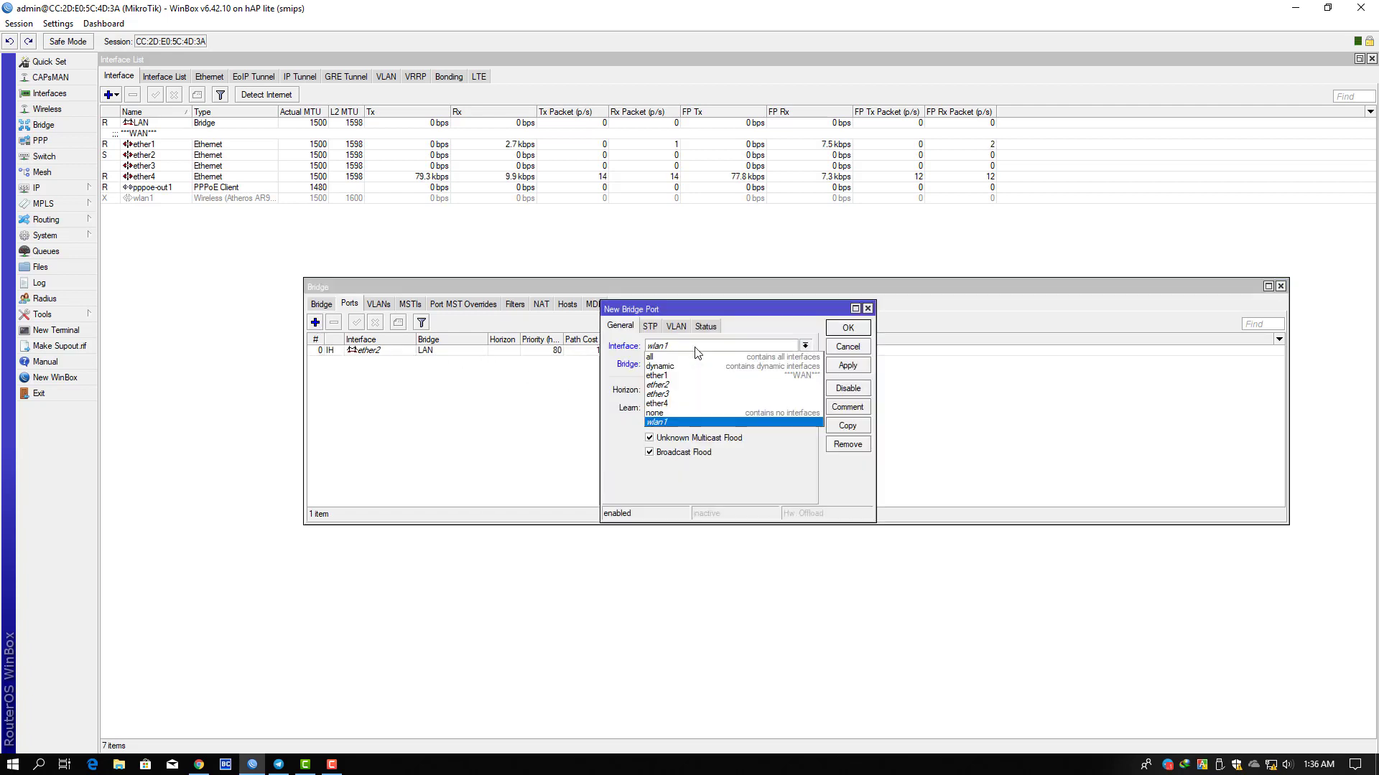
{"action": "left_click", "coordinate": [678, 394]}
{"action": "left_click", "coordinate": [846, 366]}
{"action": "left_click", "coordinate": [847, 328]}
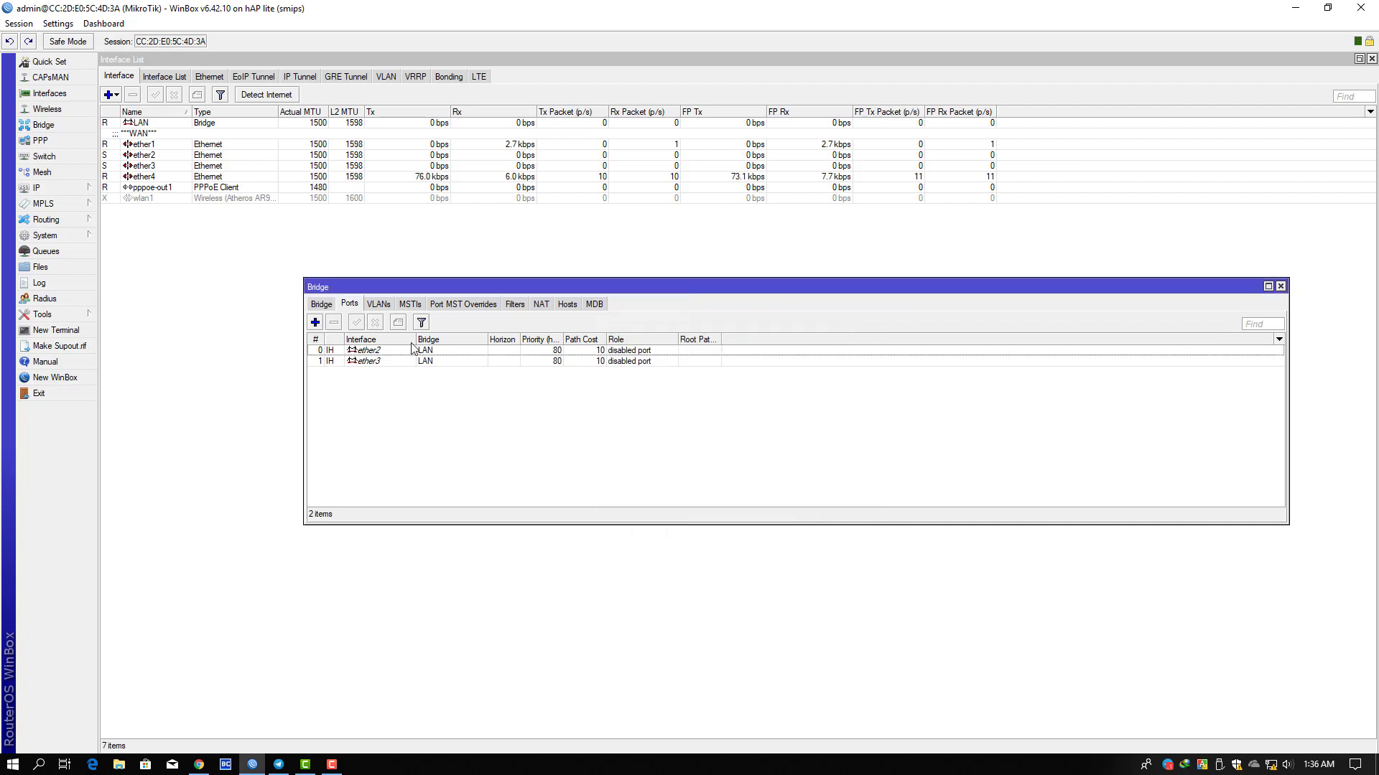
Step: Add wlan1 as a port of the LAN bridge
{"action": "left_click", "coordinate": [315, 322]}
{"action": "left_click", "coordinate": [704, 350]}
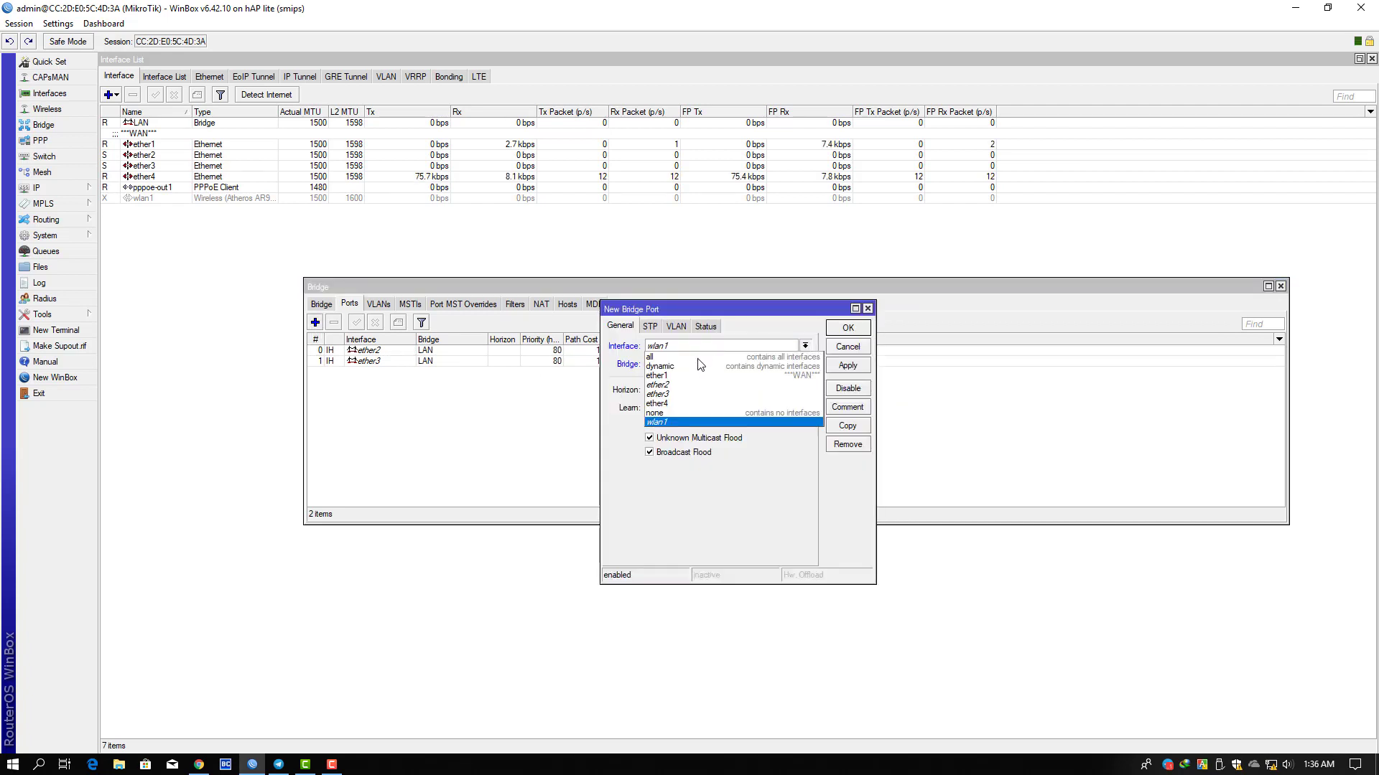
{"action": "left_click", "coordinate": [691, 419]}
{"action": "left_click", "coordinate": [847, 366]}
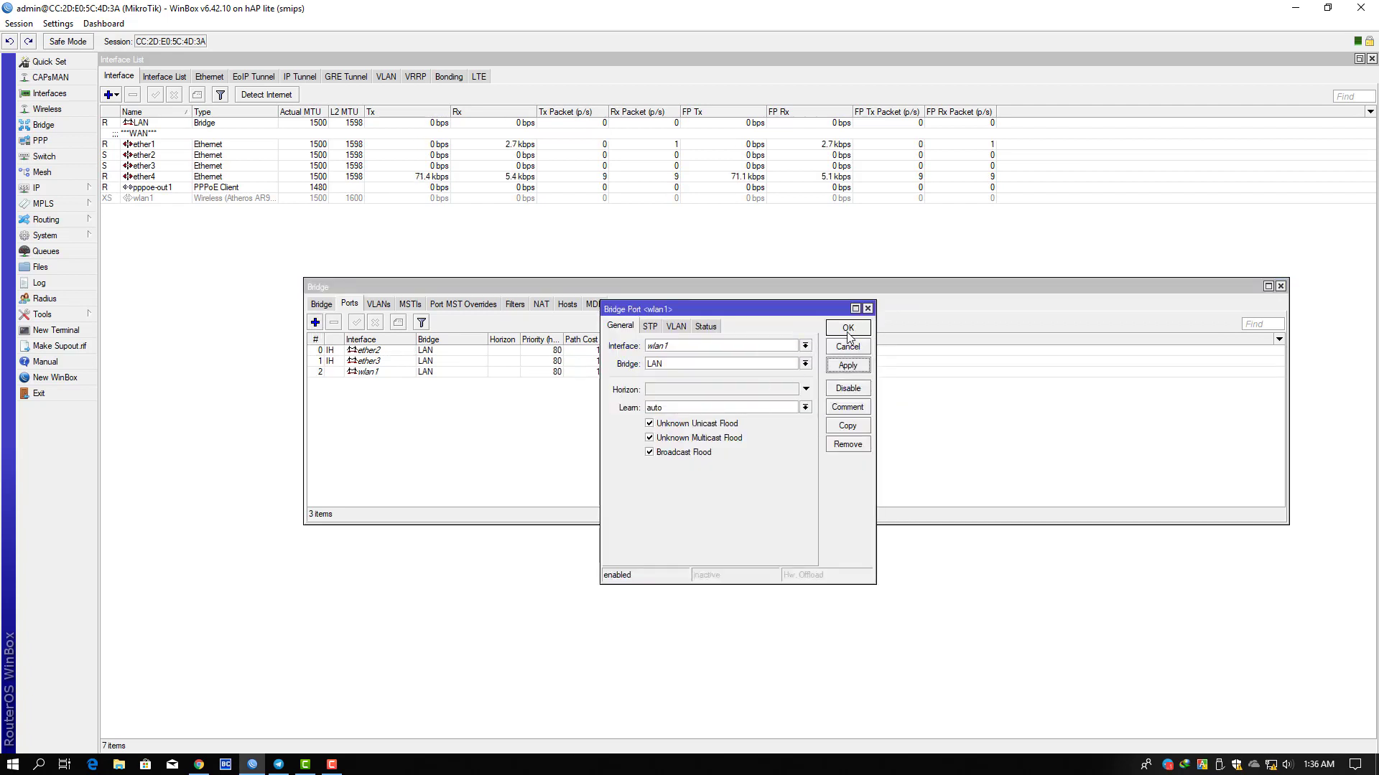
{"action": "left_click", "coordinate": [847, 328]}
Step: Add ether4 as a port of the LAN bridge, check the bridge list and close the Bridge window
{"action": "left_click", "coordinate": [315, 323]}
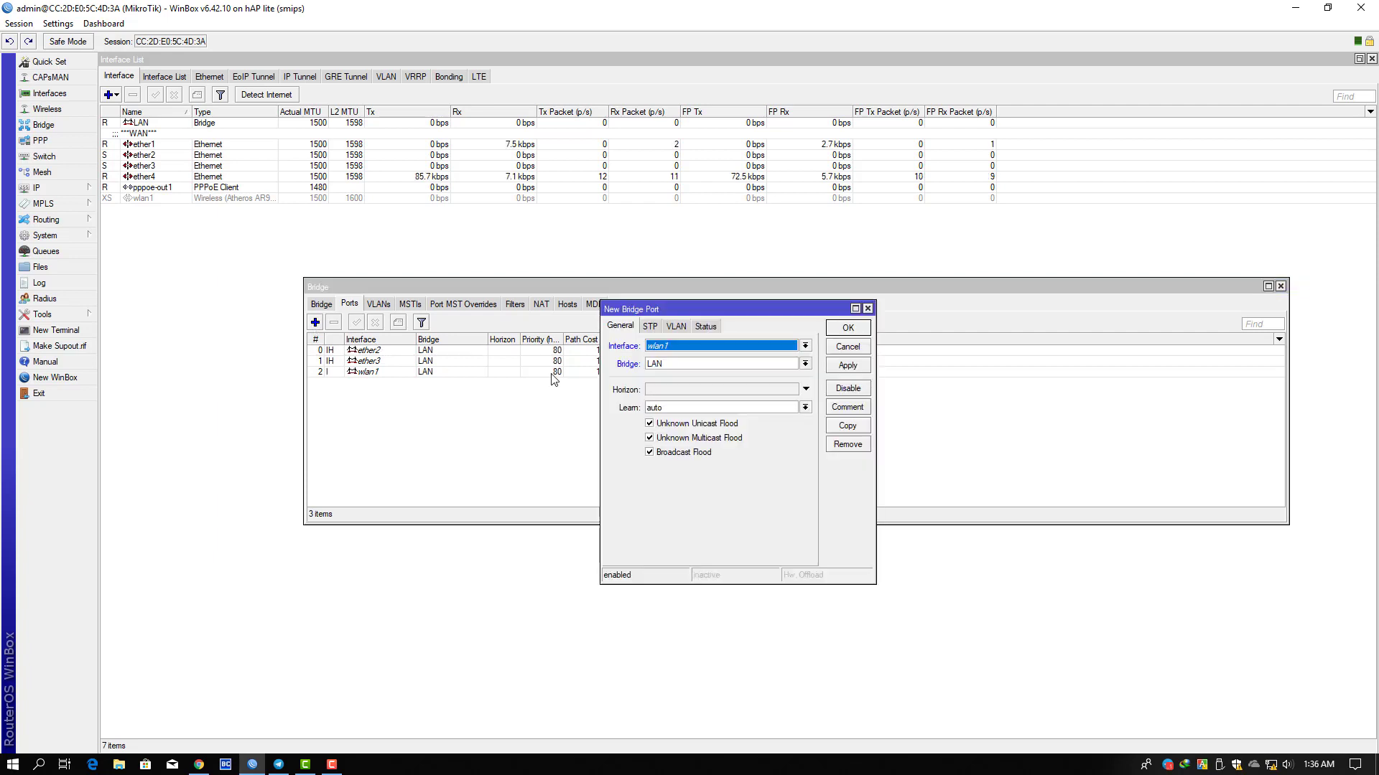
{"action": "left_click", "coordinate": [747, 351]}
{"action": "left_click", "coordinate": [708, 403]}
{"action": "left_click", "coordinate": [848, 366]}
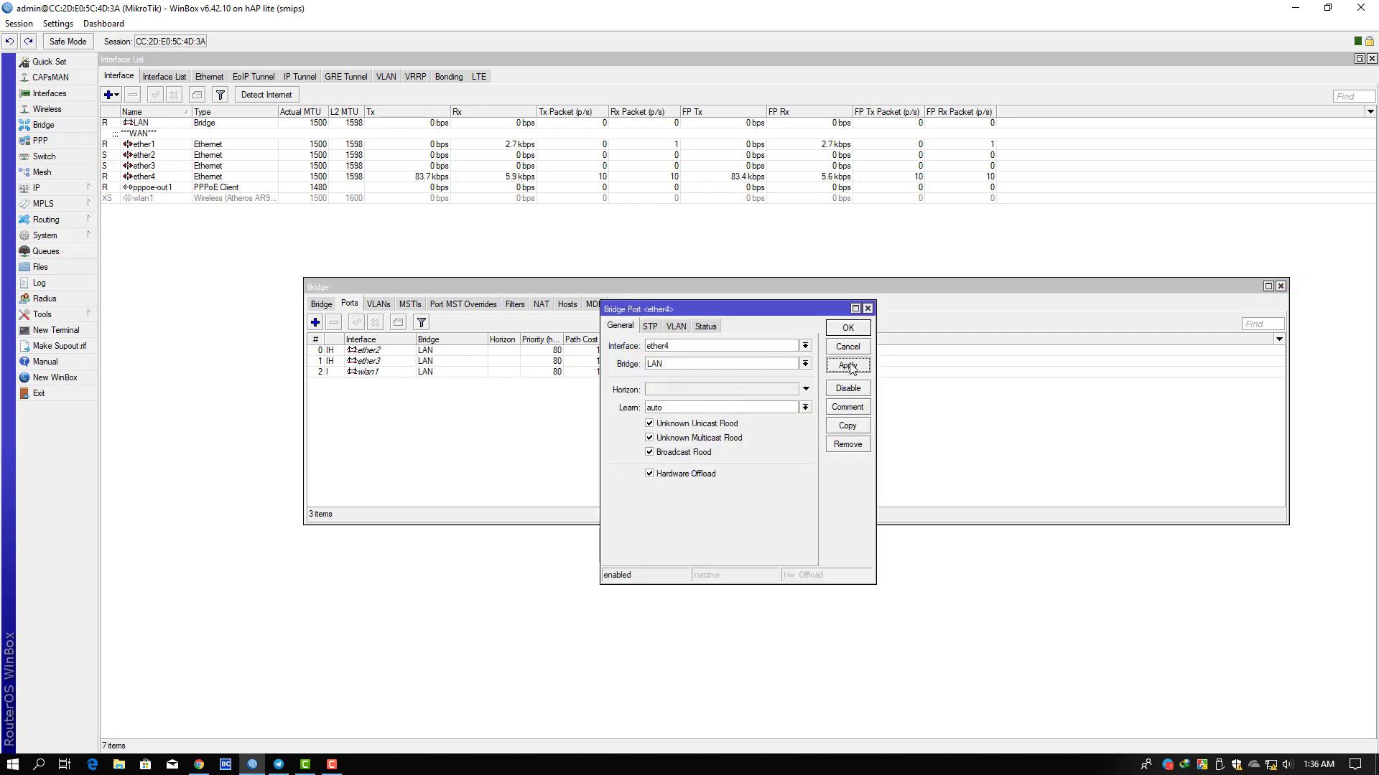
{"action": "left_click", "coordinate": [847, 329]}
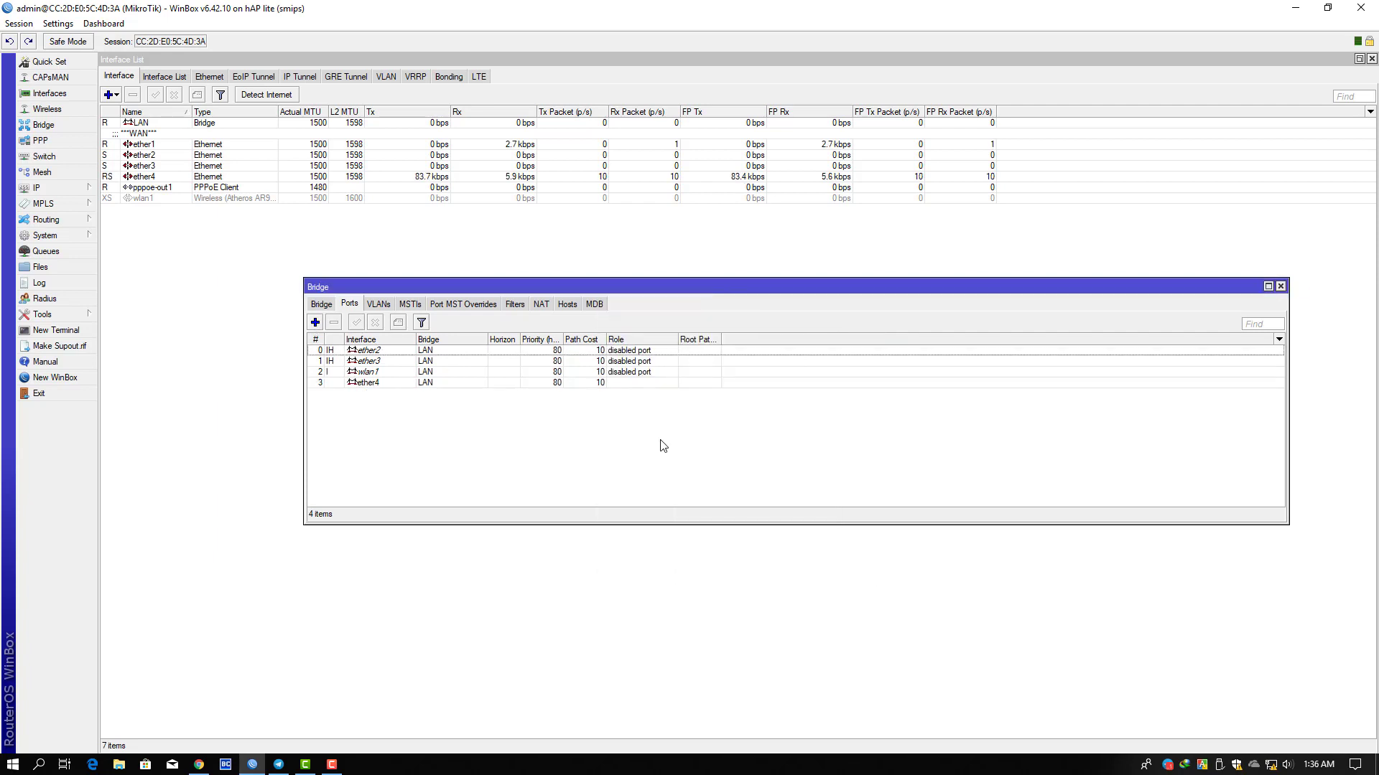
{"action": "left_click", "coordinate": [323, 304]}
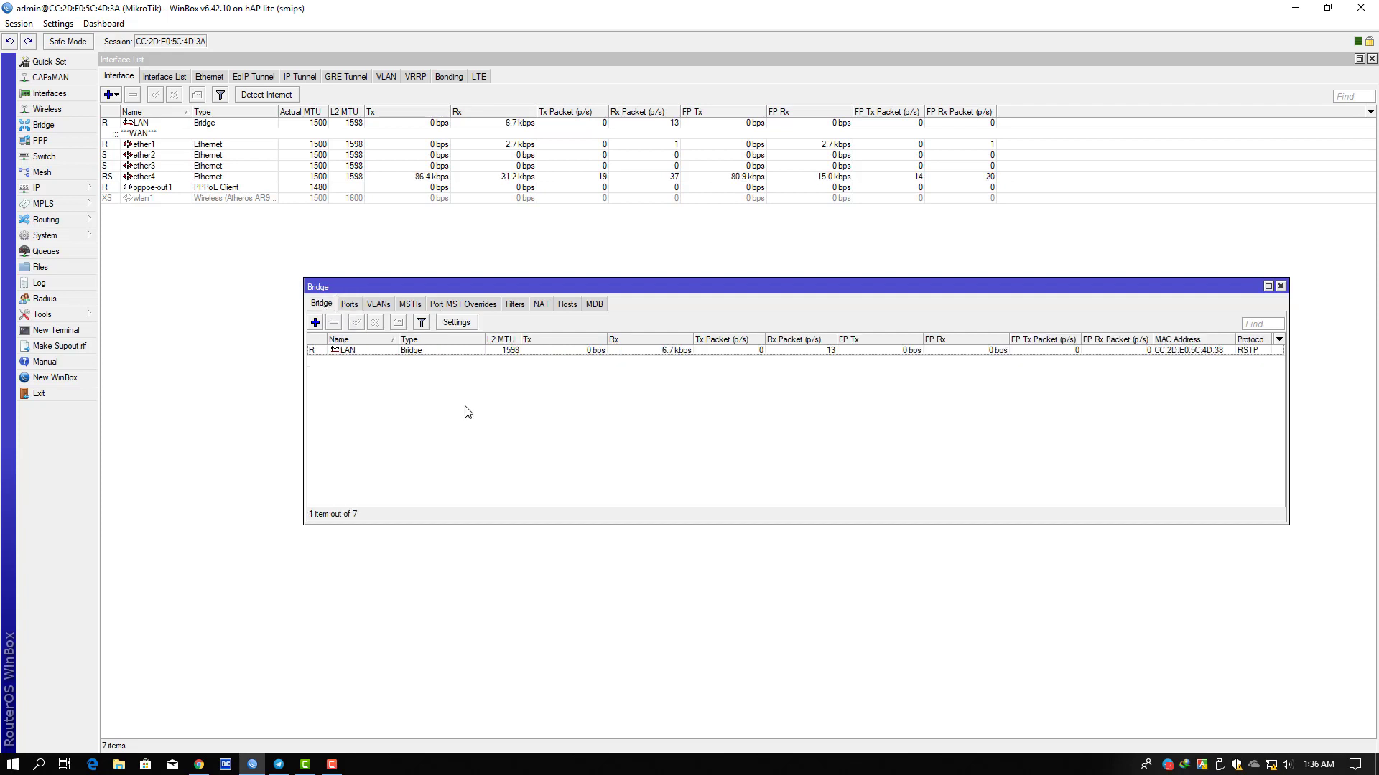
{"action": "left_click", "coordinate": [1280, 287]}
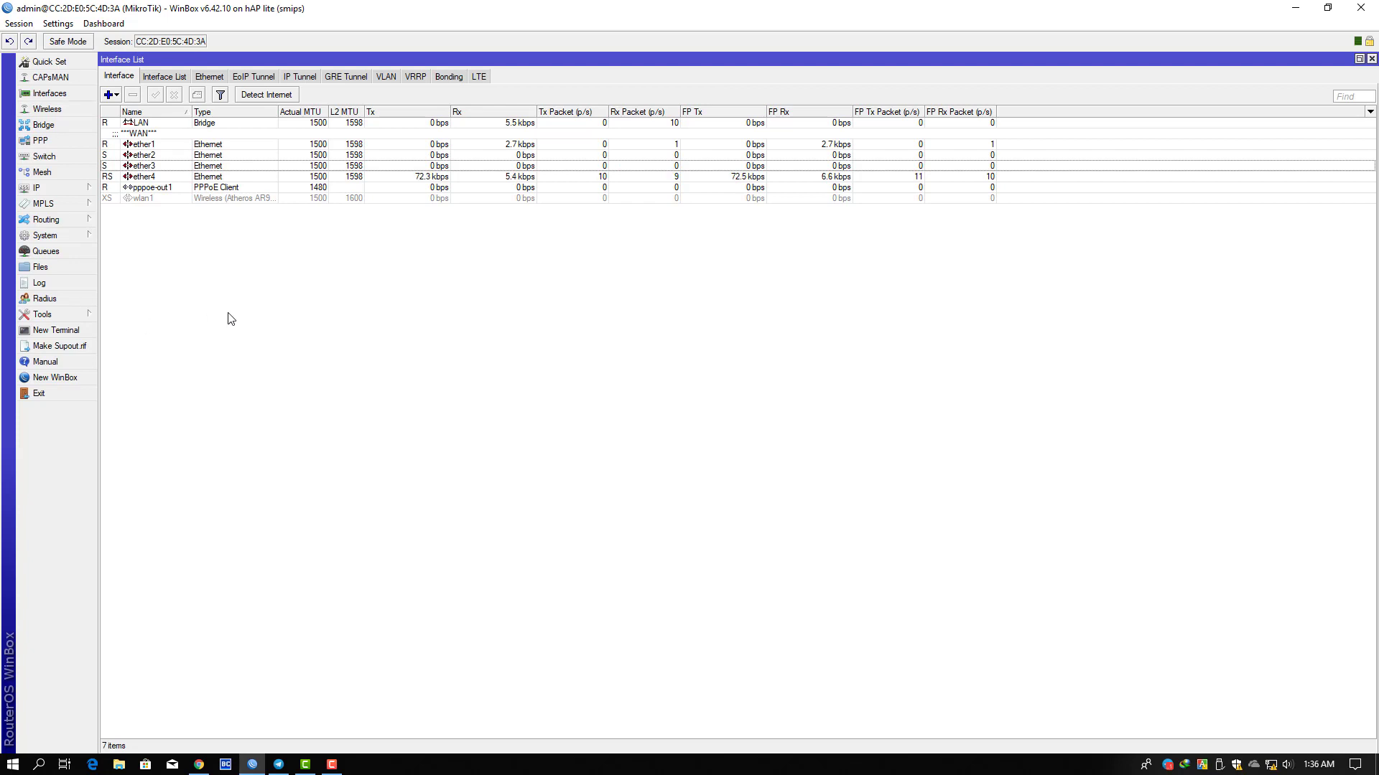
Step: Add the IP address 192.168.88.1/24 to the LAN interface and move the Address List window aside
{"action": "left_click", "coordinate": [53, 187]}
{"action": "left_click", "coordinate": [134, 222]}
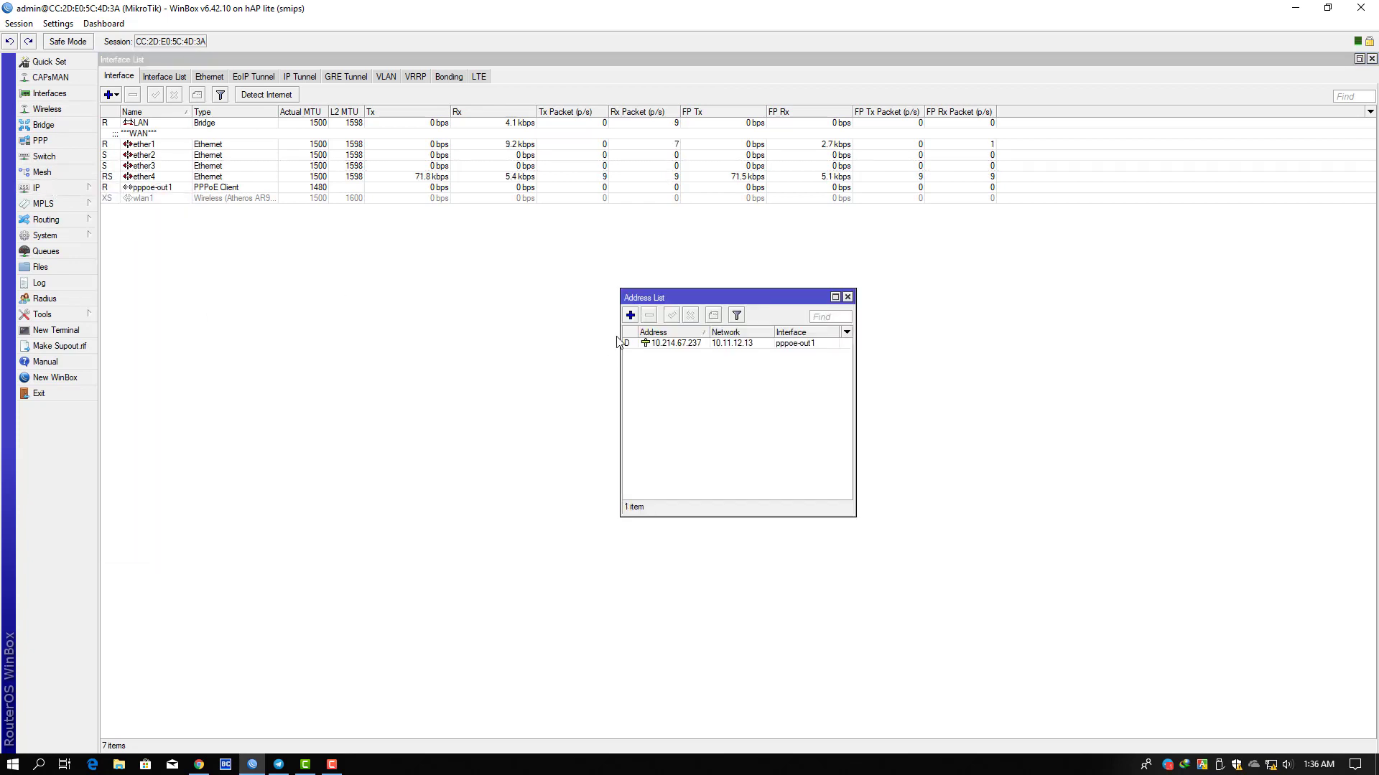
{"action": "left_click", "coordinate": [630, 315]}
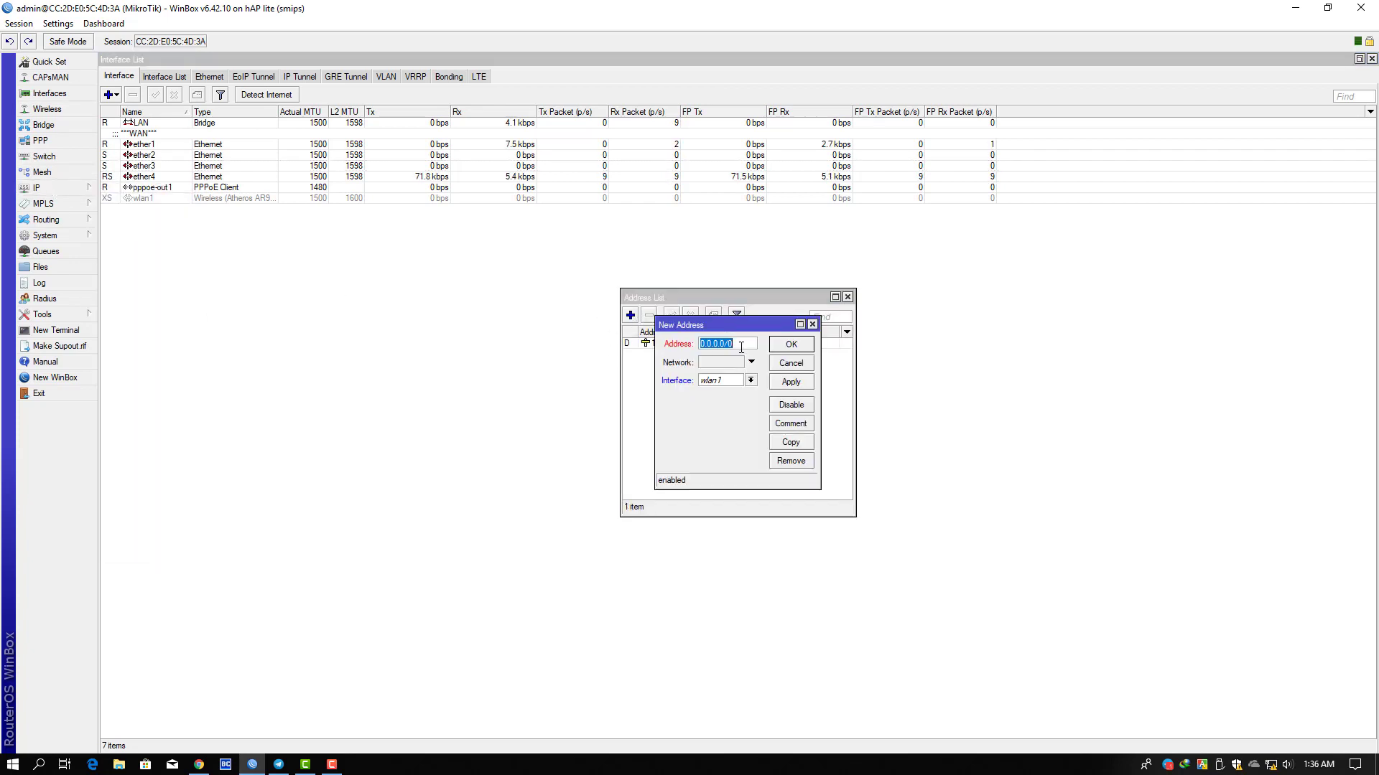
{"action": "type", "text": "192.168.88.1/24"}
{"action": "left_click", "coordinate": [748, 383]}
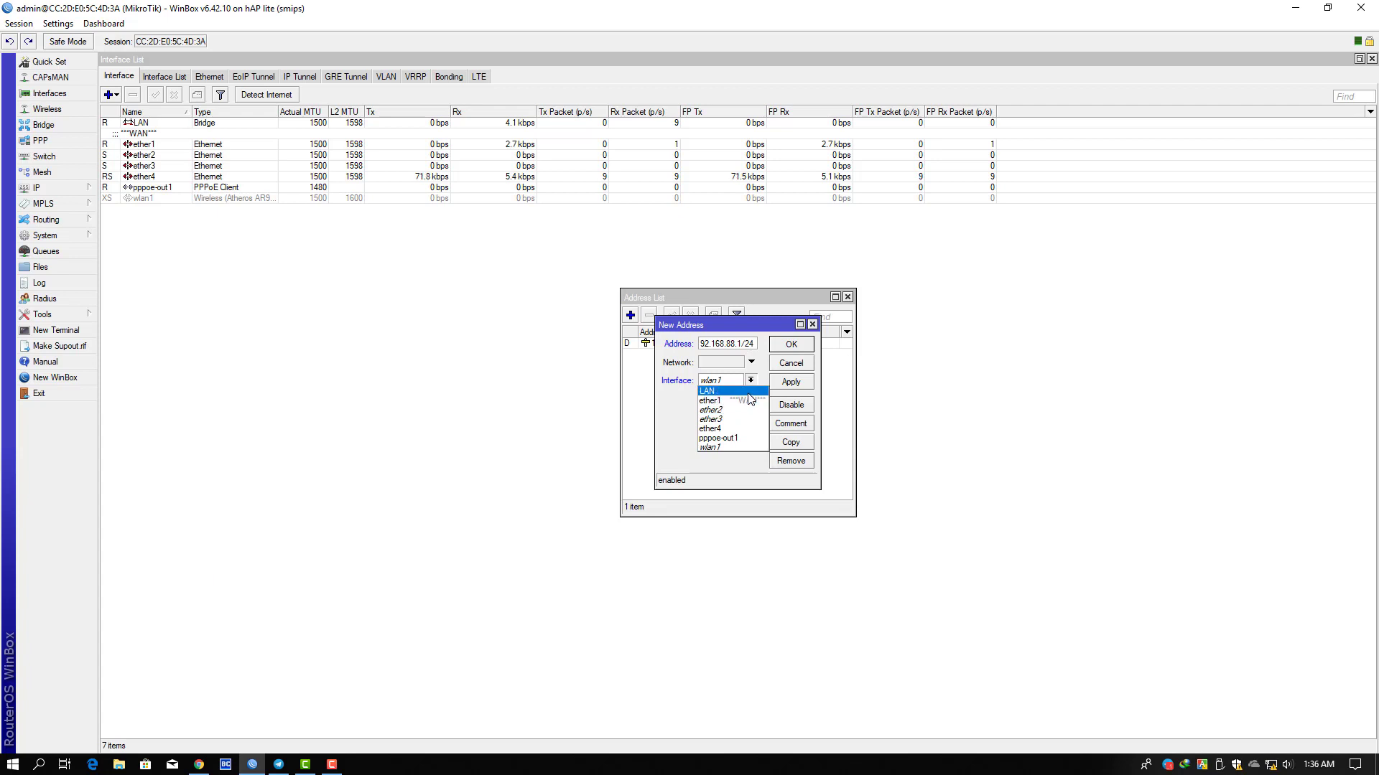
{"action": "left_click", "coordinate": [749, 392]}
{"action": "left_click", "coordinate": [803, 392]}
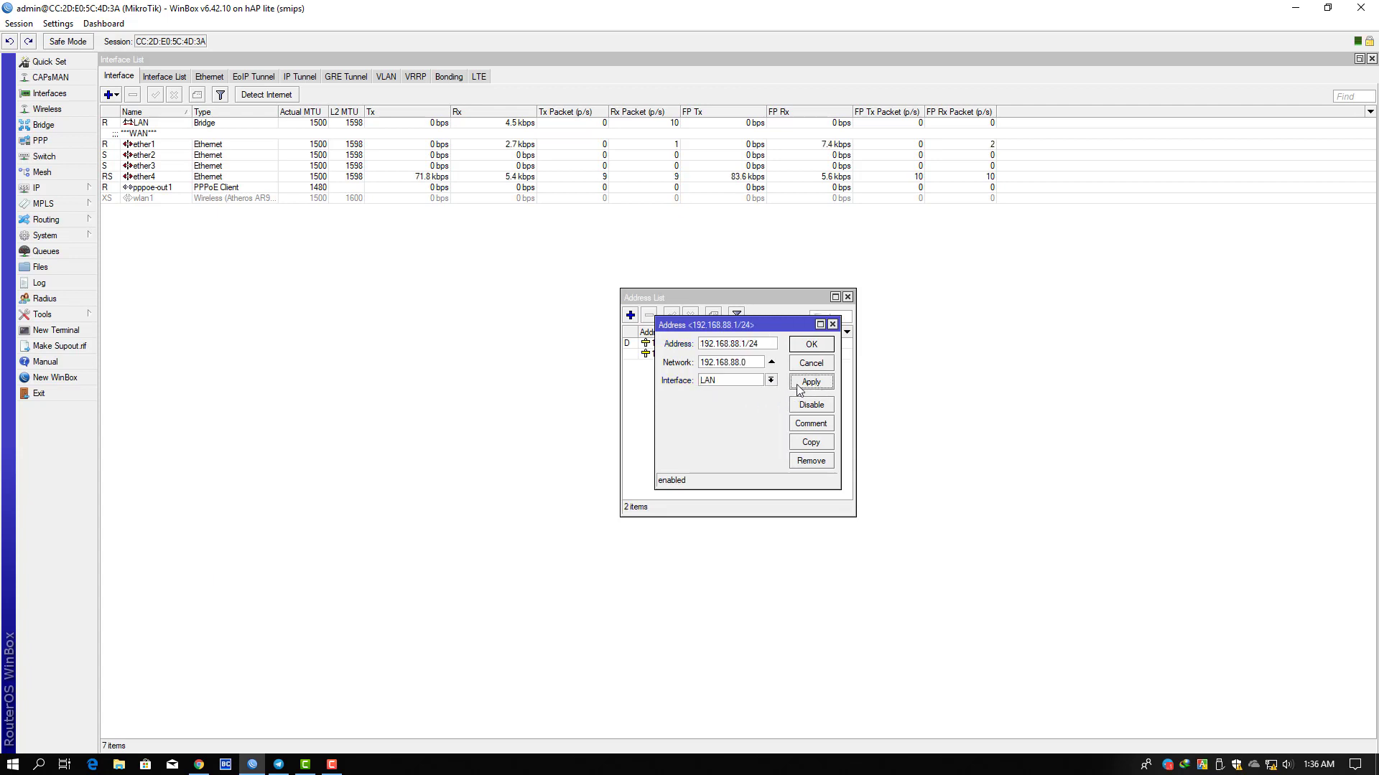
{"action": "left_click", "coordinate": [805, 348]}
{"action": "left_click_drag", "start_coordinate": [776, 291], "coordinate": [994, 267]}
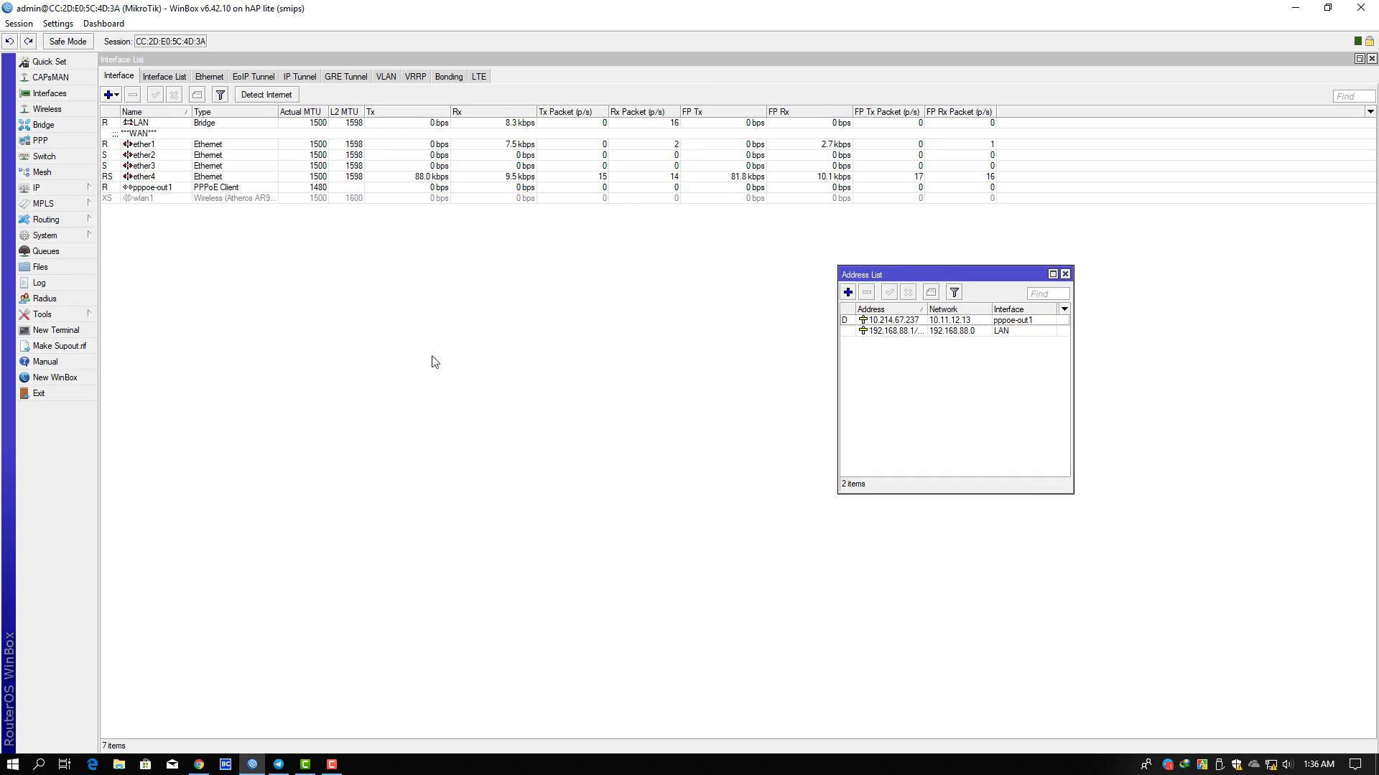
Step: Start DHCP Setup for a DHCP server on the LAN interface with the address space 192.168.88.0/24
{"action": "left_click", "coordinate": [51, 193]}
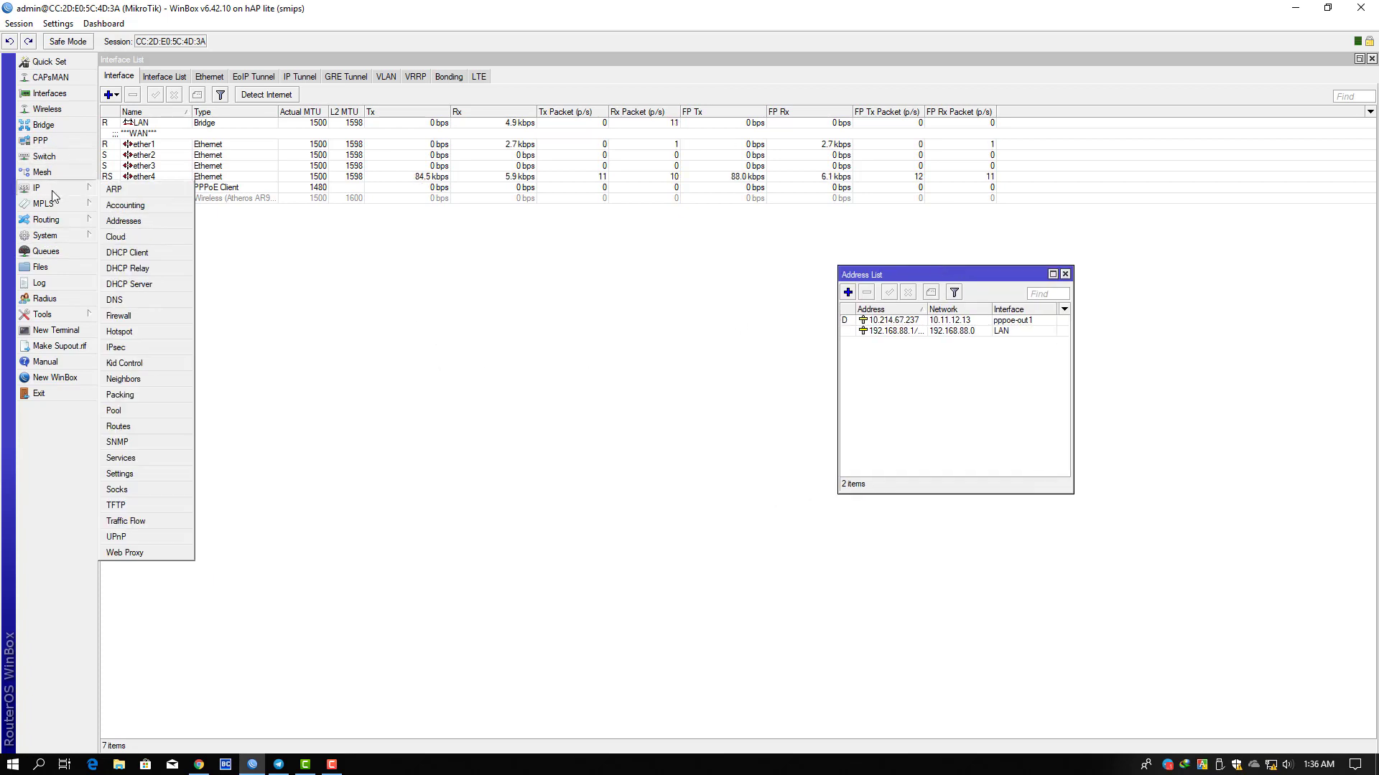
{"action": "left_click", "coordinate": [153, 288]}
{"action": "left_click_drag", "start_coordinate": [565, 295], "coordinate": [353, 265]}
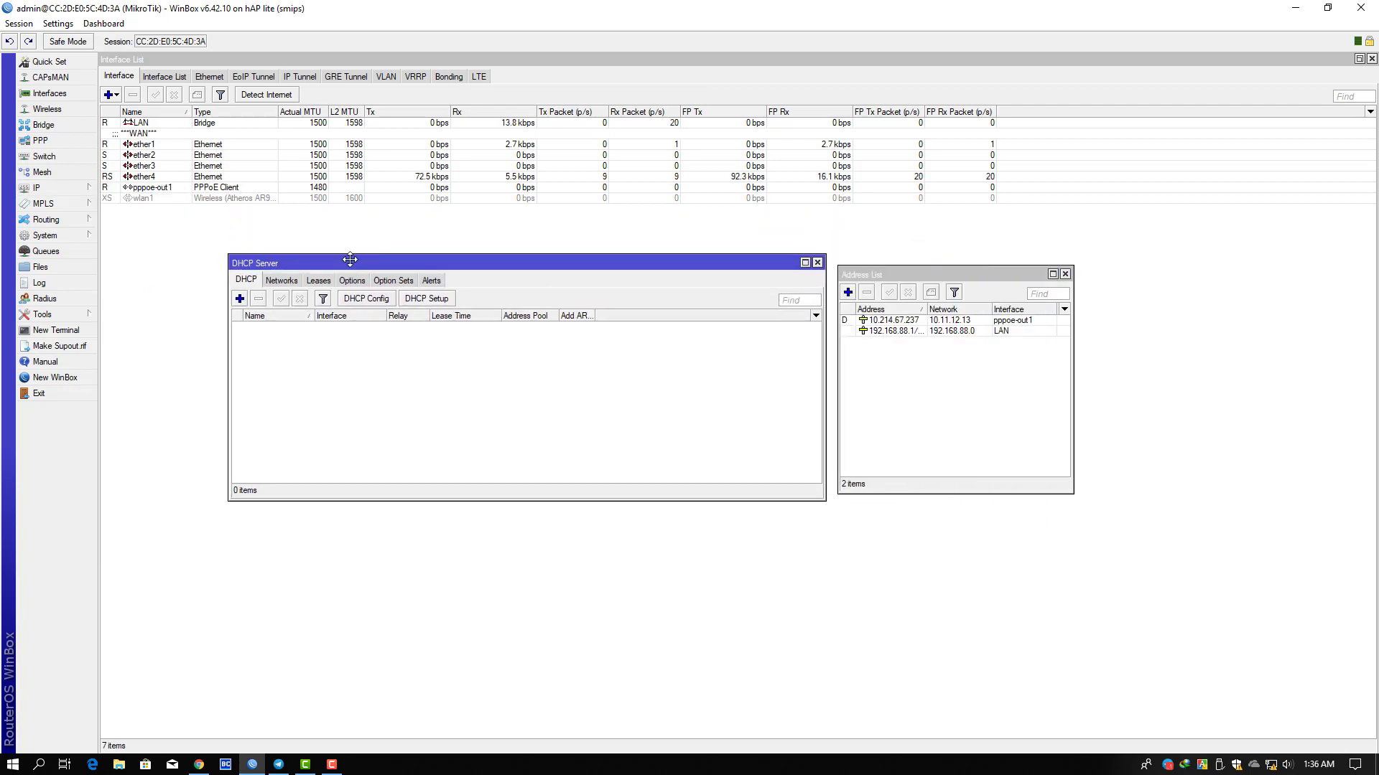
{"action": "left_click", "coordinate": [422, 301]}
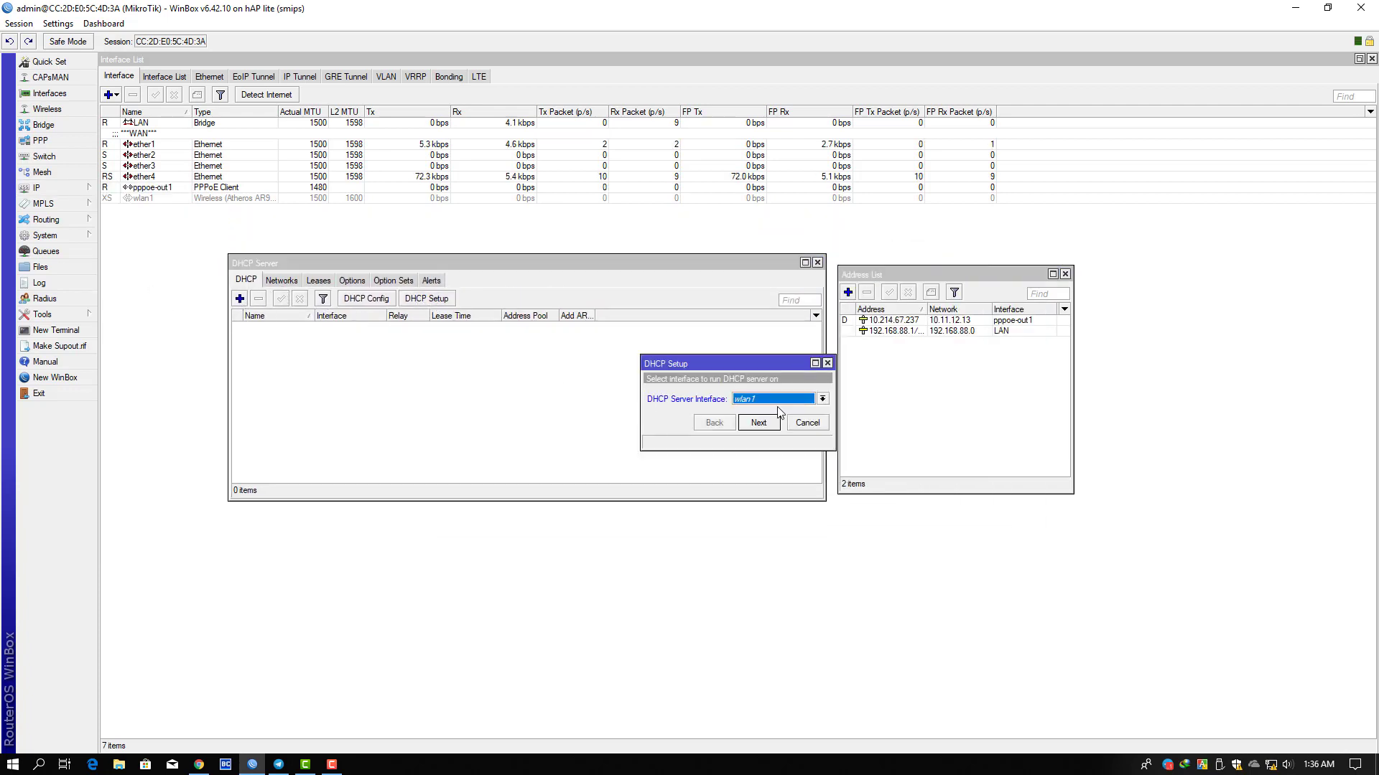
{"action": "left_click", "coordinate": [783, 400]}
{"action": "left_click", "coordinate": [779, 409]}
{"action": "left_click", "coordinate": [761, 423]}
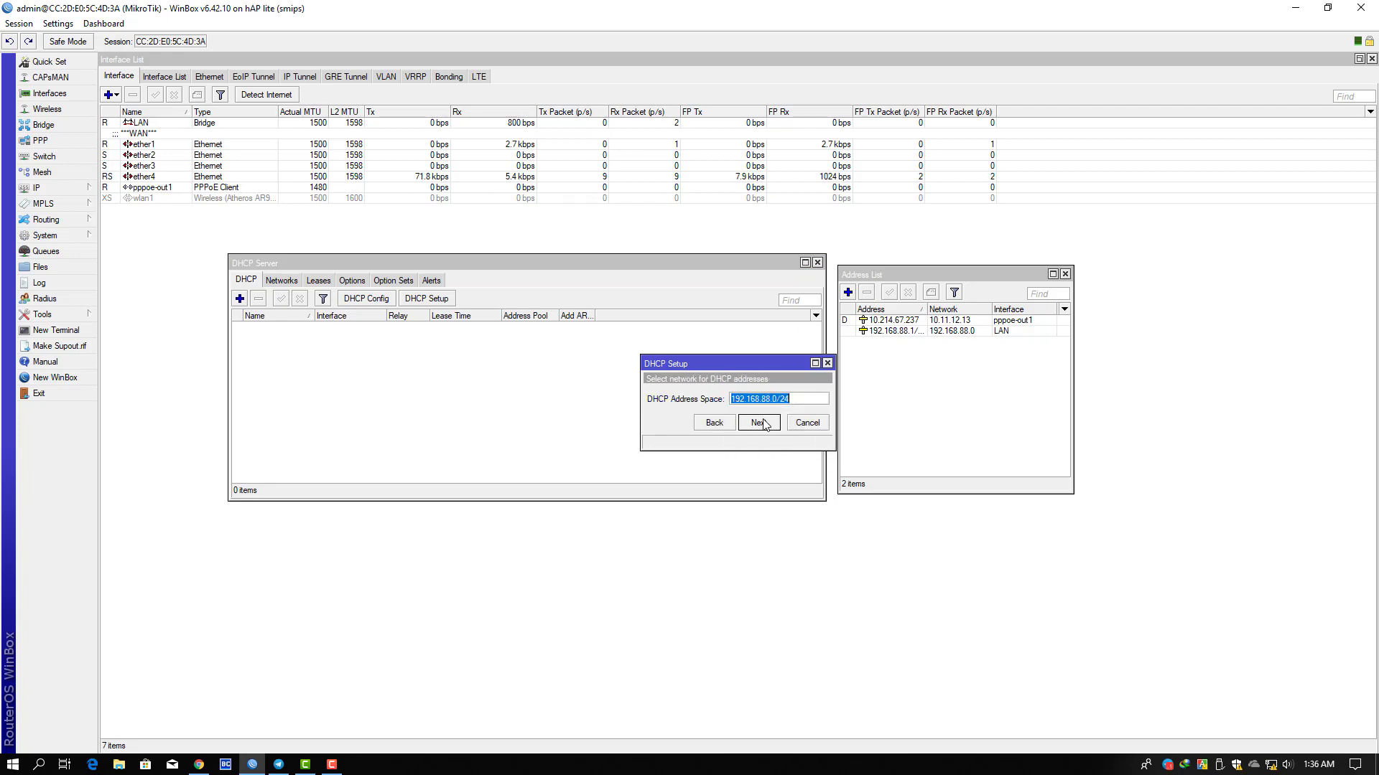
{"action": "left_click", "coordinate": [779, 399]}
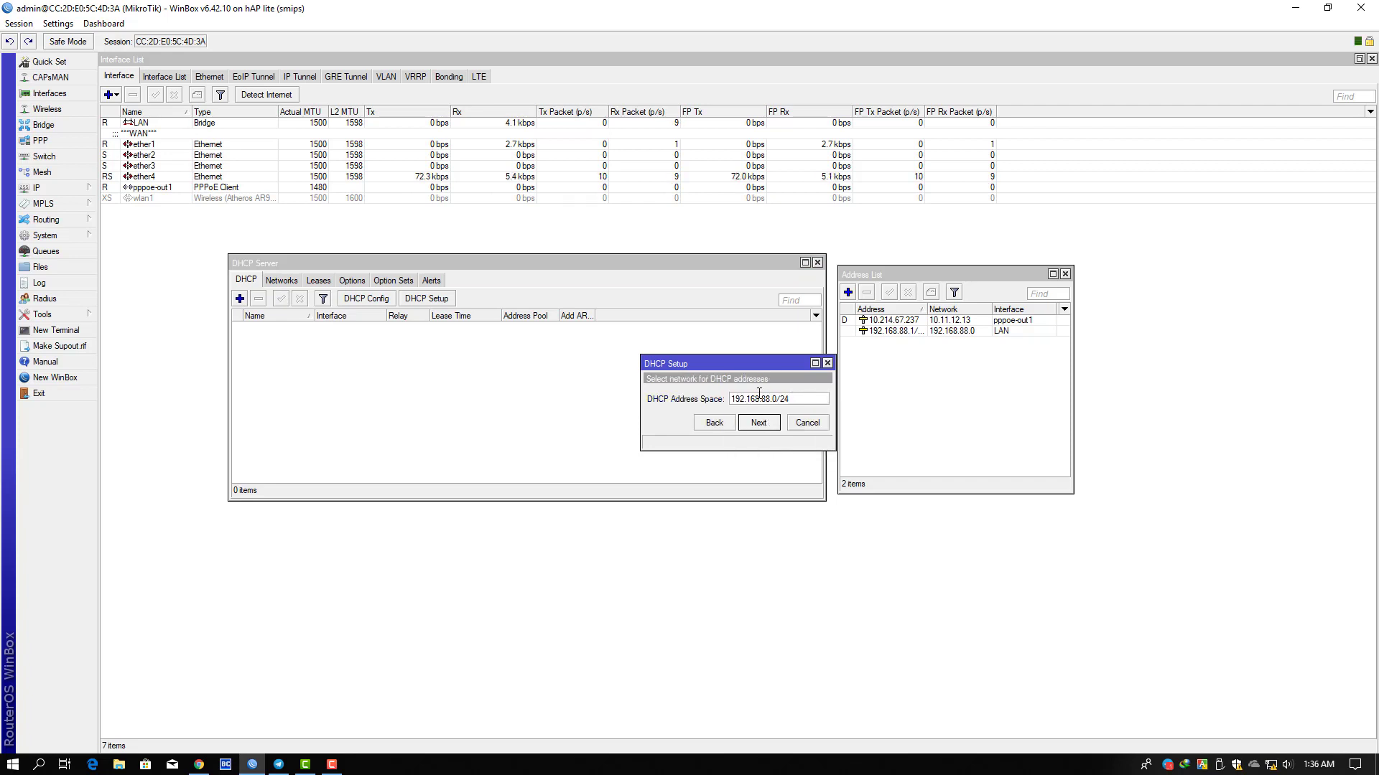
{"action": "double_click", "coordinate": [779, 400]}
{"action": "left_click", "coordinate": [762, 400]}
{"action": "left_click", "coordinate": [759, 424]}
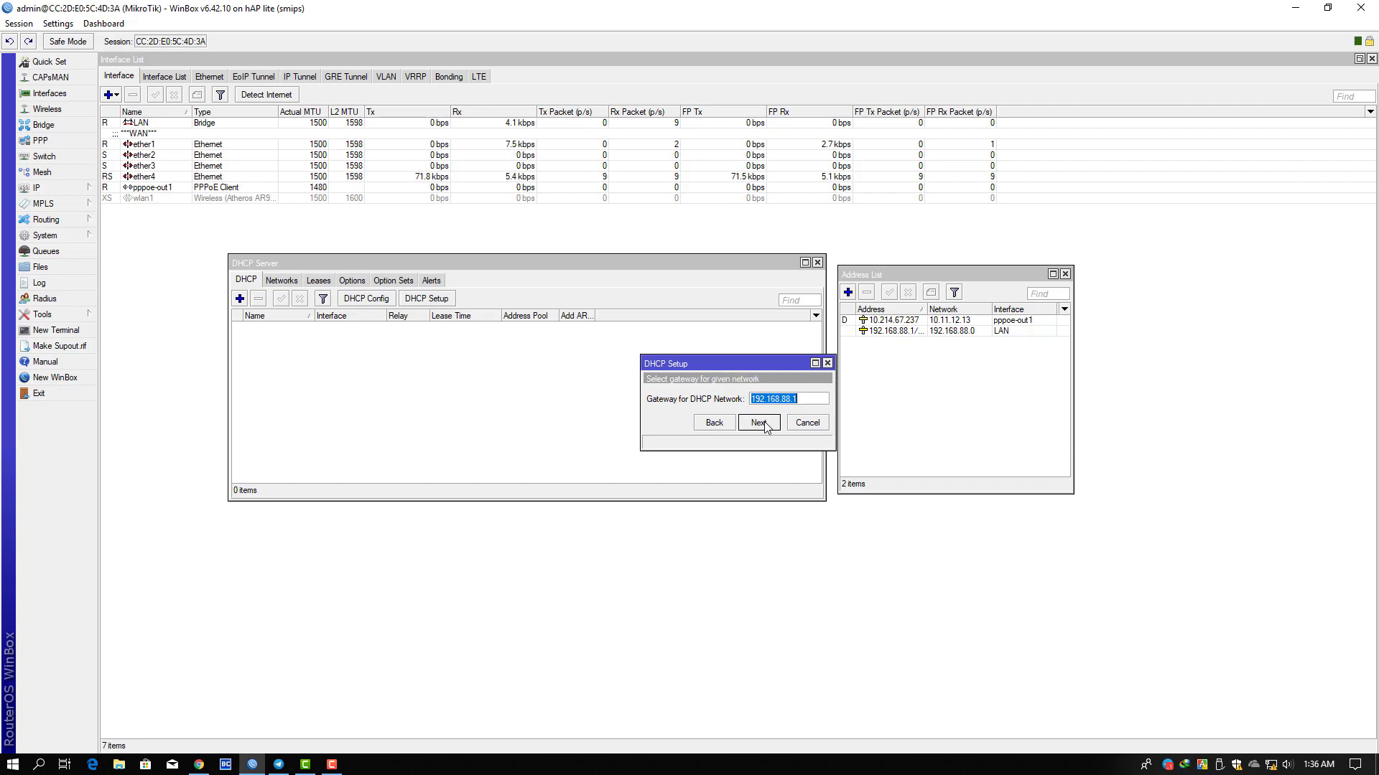
Step: Complete the DHCP setup with gateway 192.168.88.1, DNS servers 103.58.73.2 and 8.8.8.8 and lease time 00:10:00, and show the leases
{"action": "left_click_drag", "start_coordinate": [724, 366], "coordinate": [568, 368]}
{"action": "left_click", "coordinate": [605, 425]}
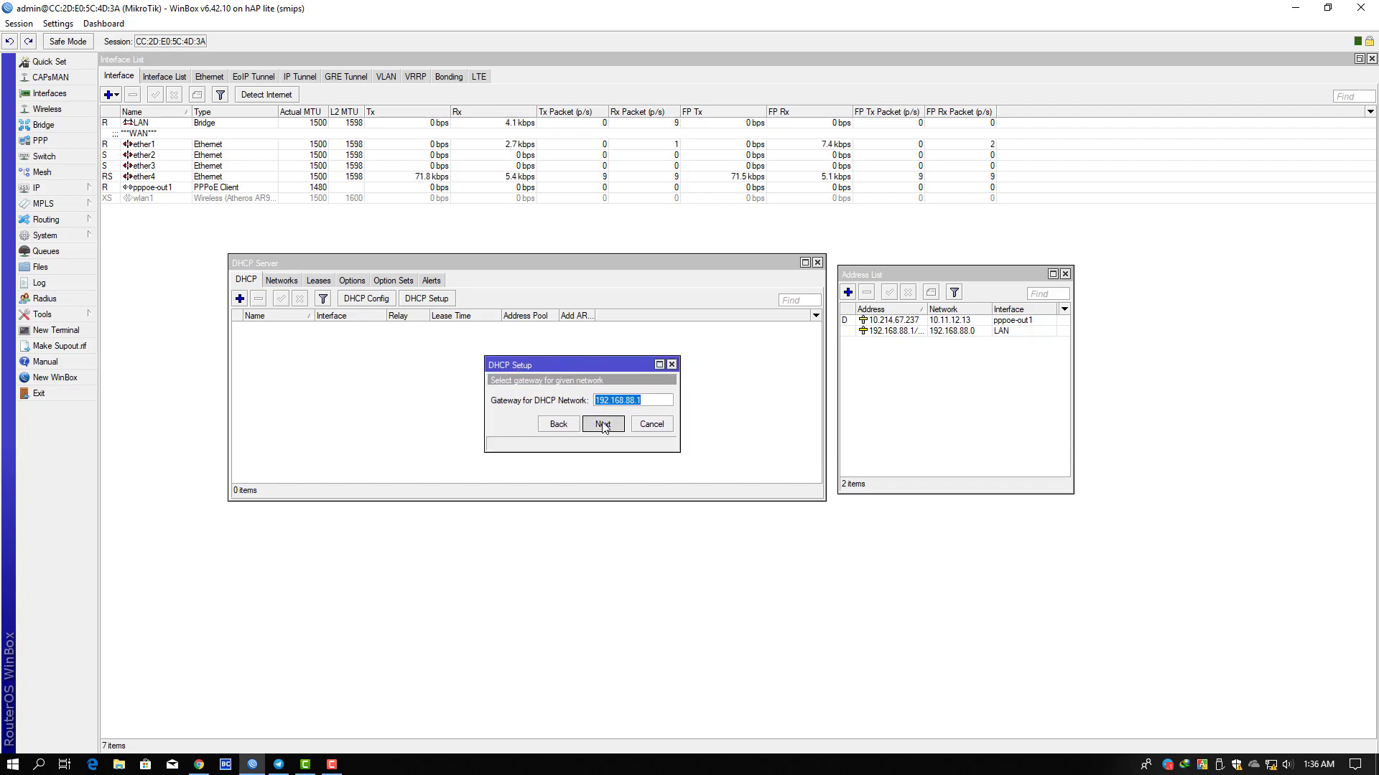
{"action": "left_click", "coordinate": [609, 427]}
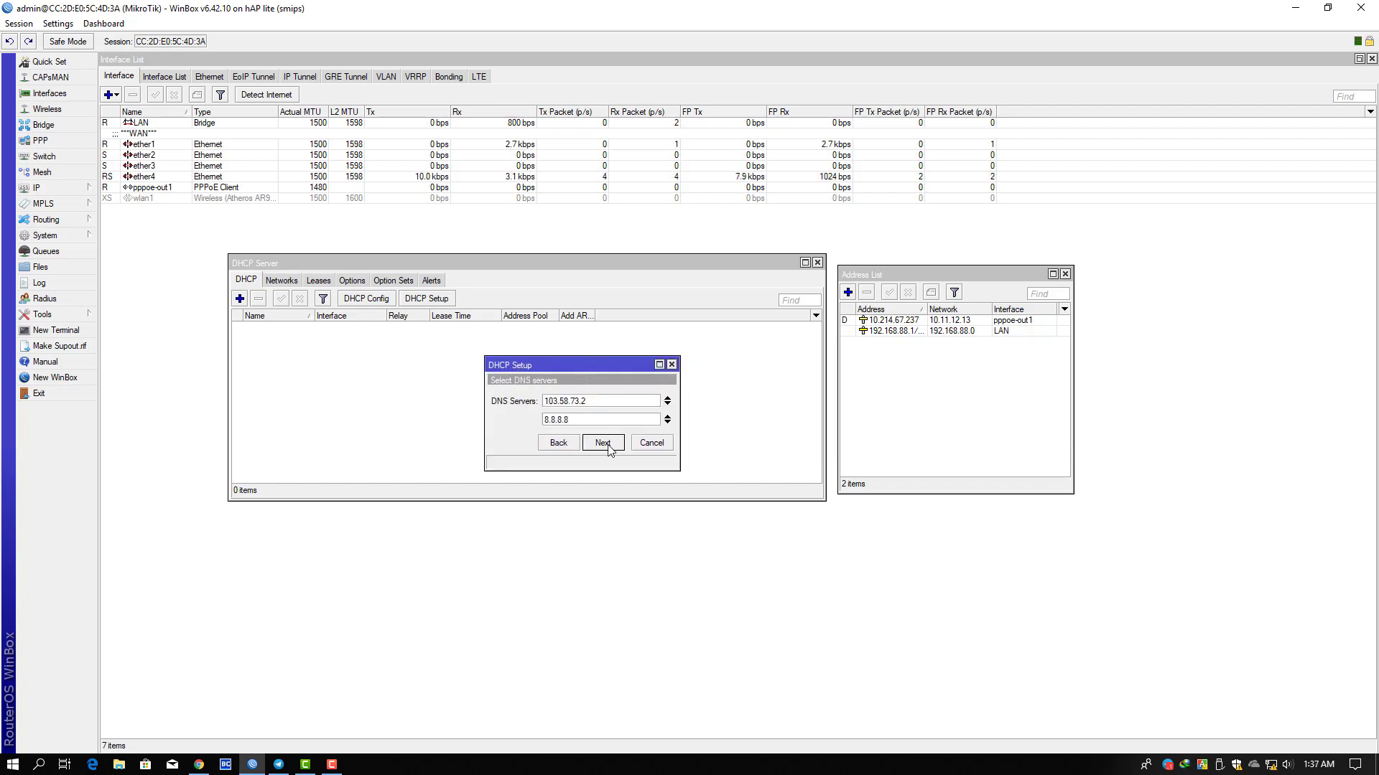
{"action": "left_click", "coordinate": [606, 443]}
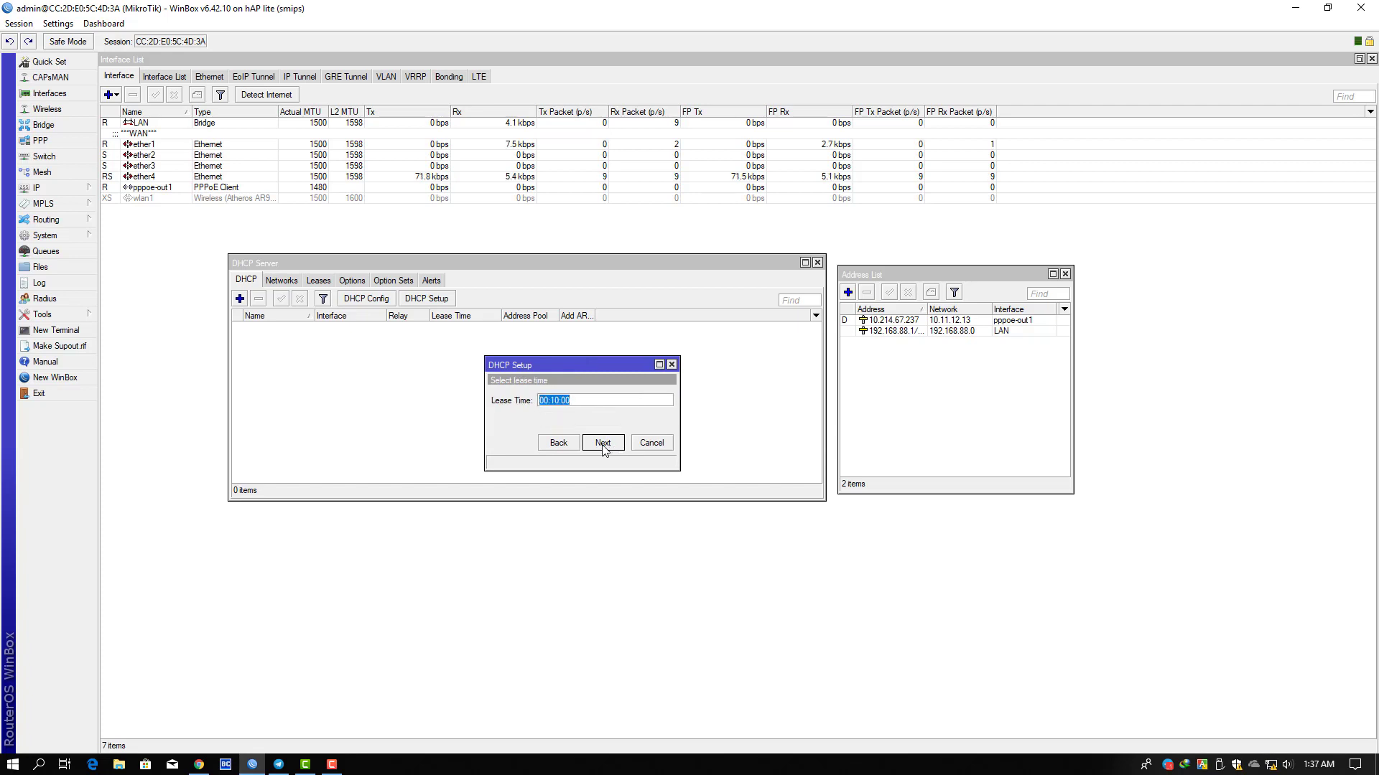
{"action": "left_click", "coordinate": [606, 443]}
{"action": "left_click", "coordinate": [744, 401]}
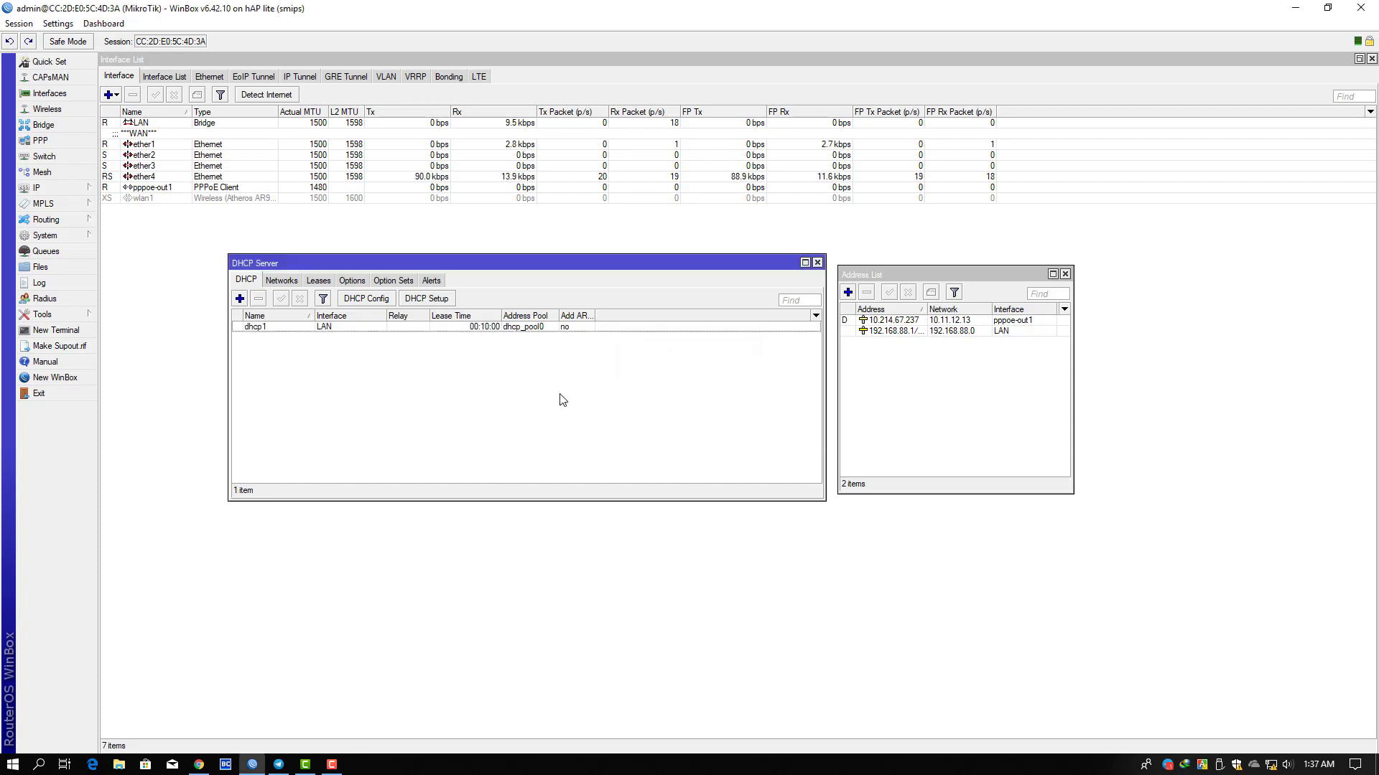
{"action": "left_click", "coordinate": [320, 281]}
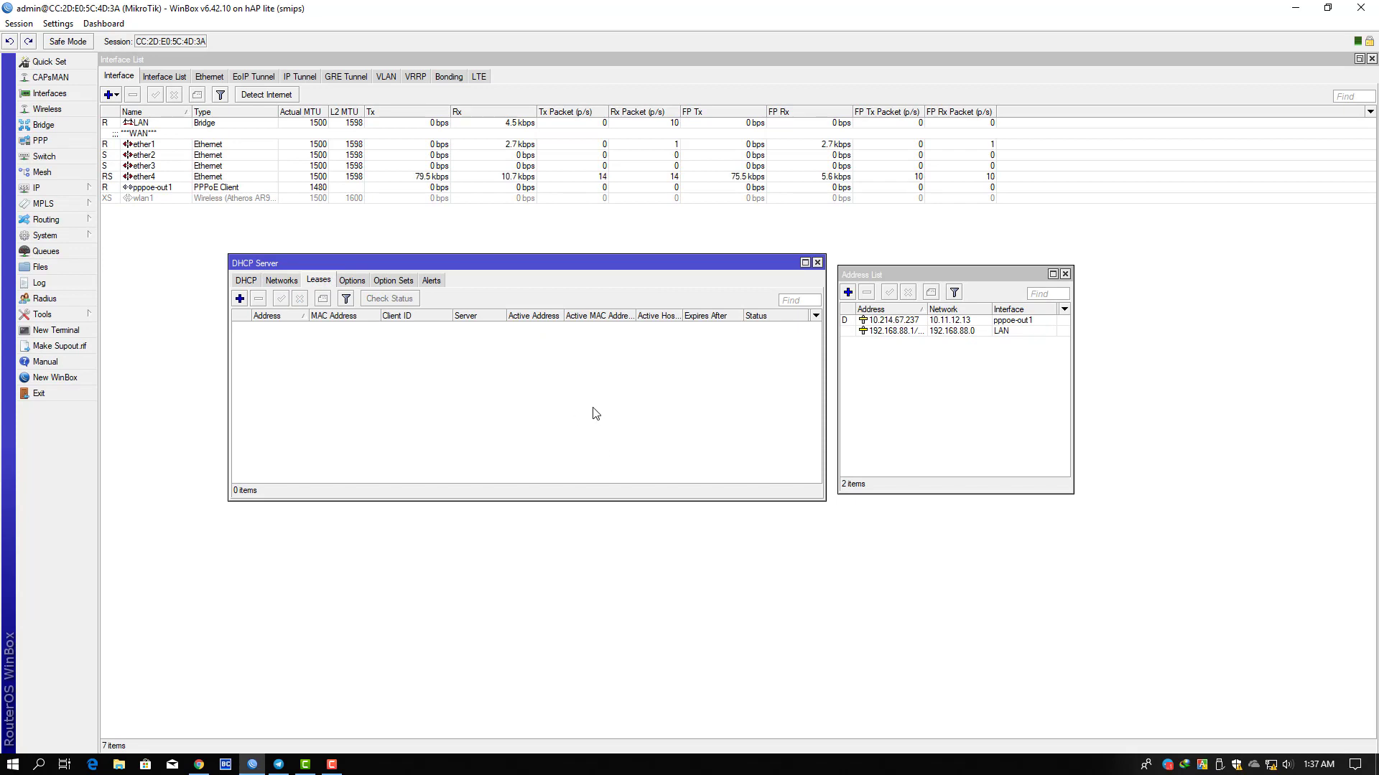
Step: Open the wireless interfaces and enable the wlan1 interface
{"action": "left_click", "coordinate": [48, 94]}
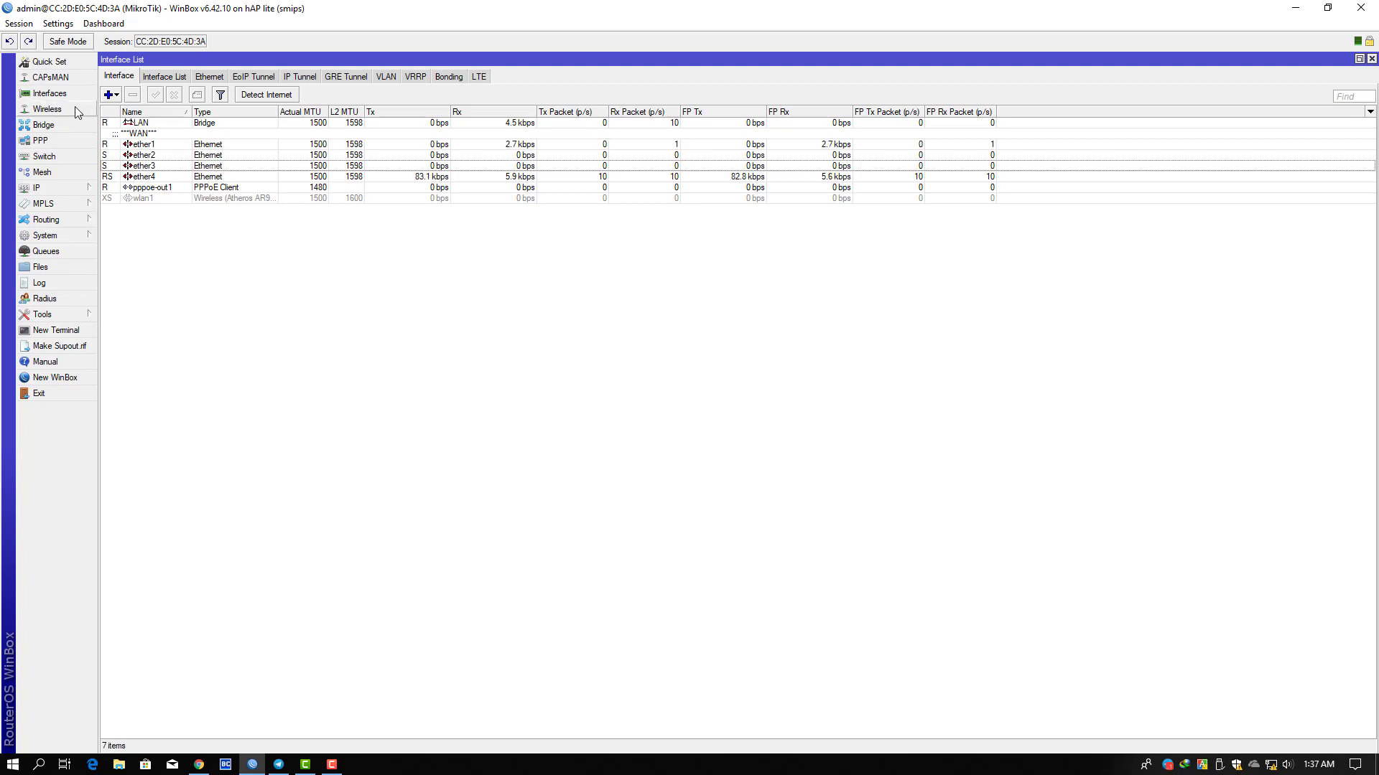
{"action": "left_click", "coordinate": [56, 109]}
{"action": "left_click_drag", "start_coordinate": [456, 289], "coordinate": [539, 284]}
{"action": "left_click", "coordinate": [366, 347]}
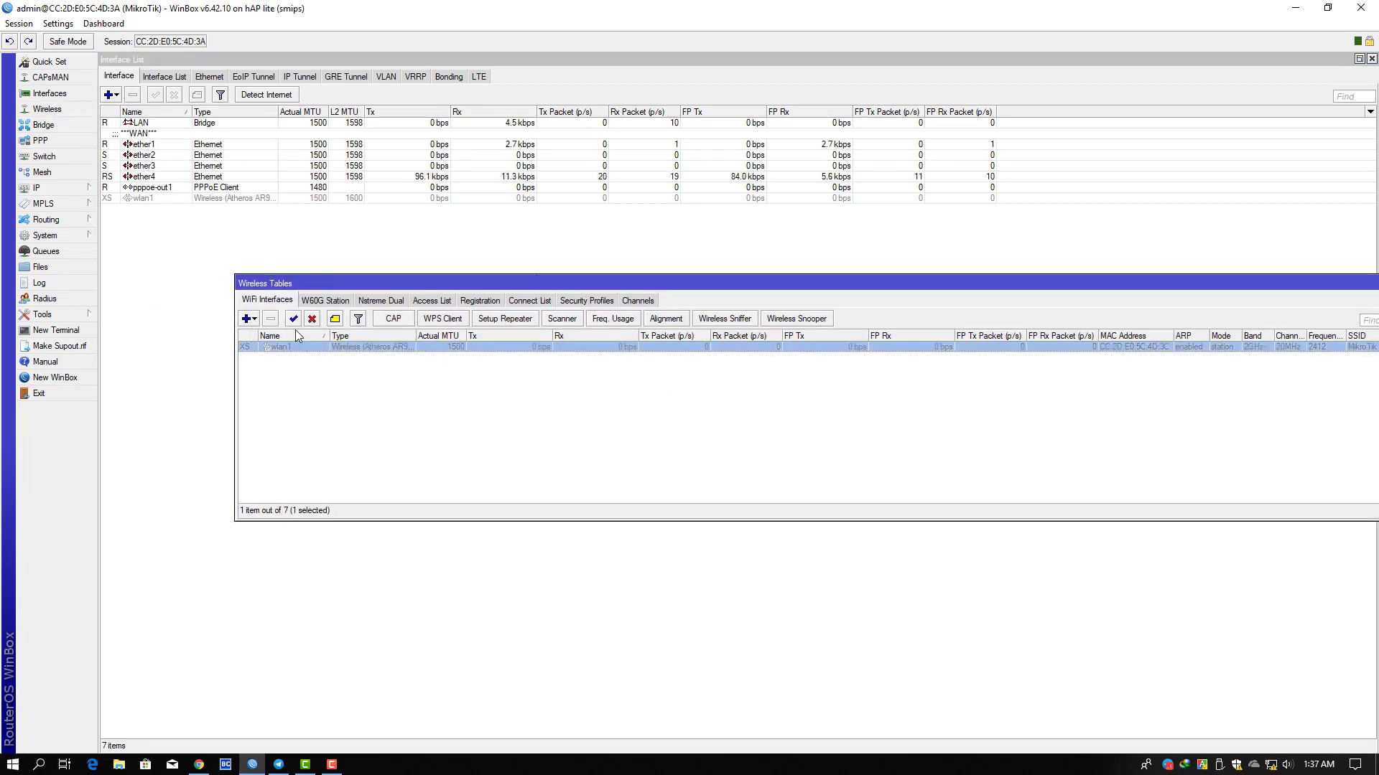
{"action": "left_click", "coordinate": [293, 318]}
Step: Open the wlan1 wireless settings and set the mode to ap bridge, keeping the 2GHz-B/G band
{"action": "double_click", "coordinate": [365, 348]}
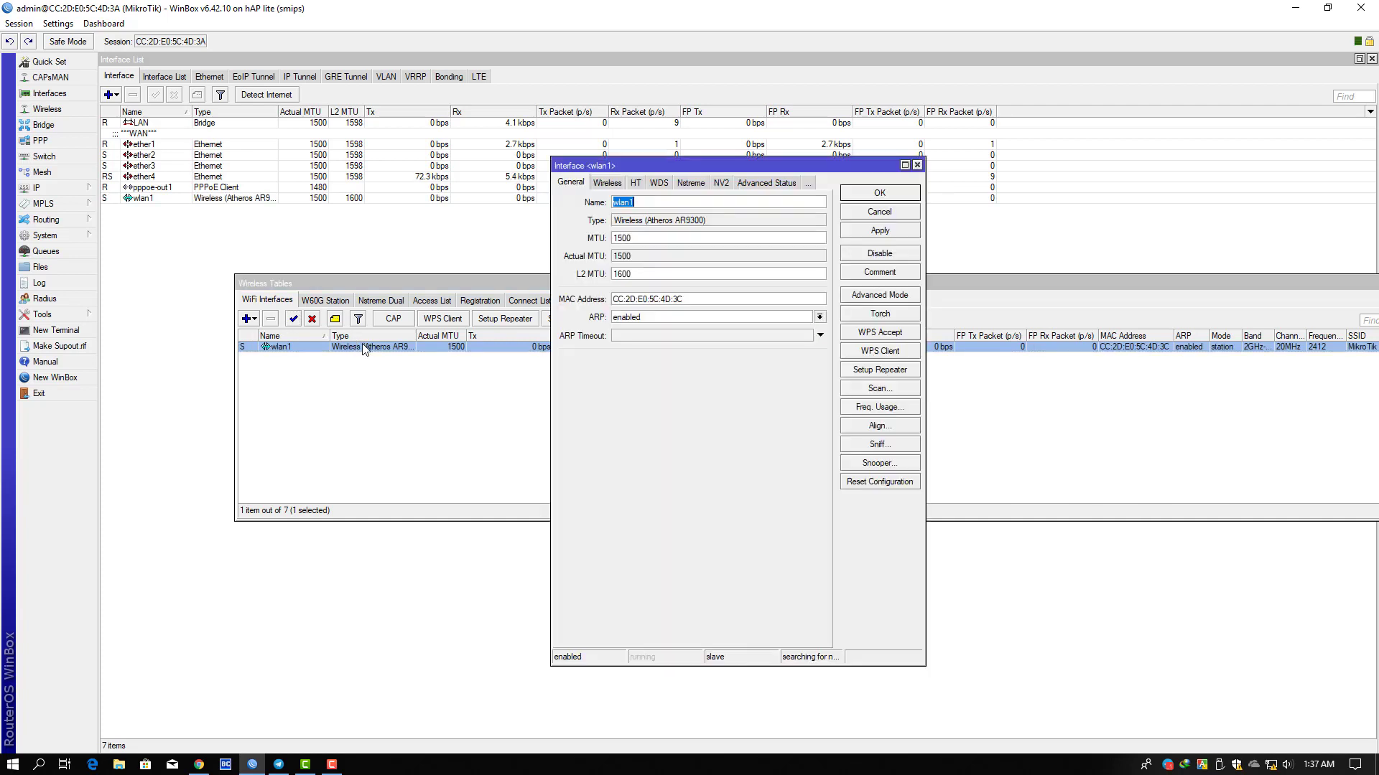
{"action": "left_click", "coordinate": [605, 182]}
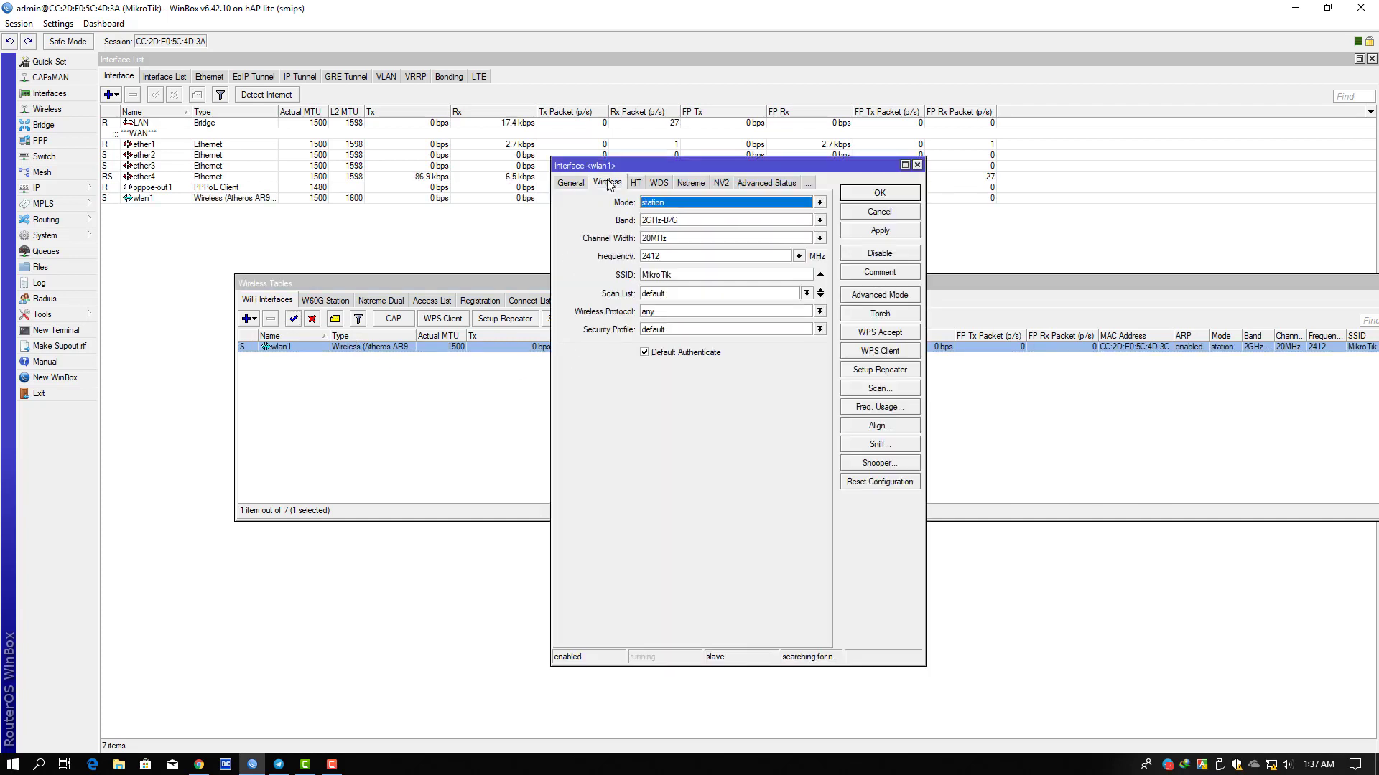
{"action": "left_click", "coordinate": [708, 202]}
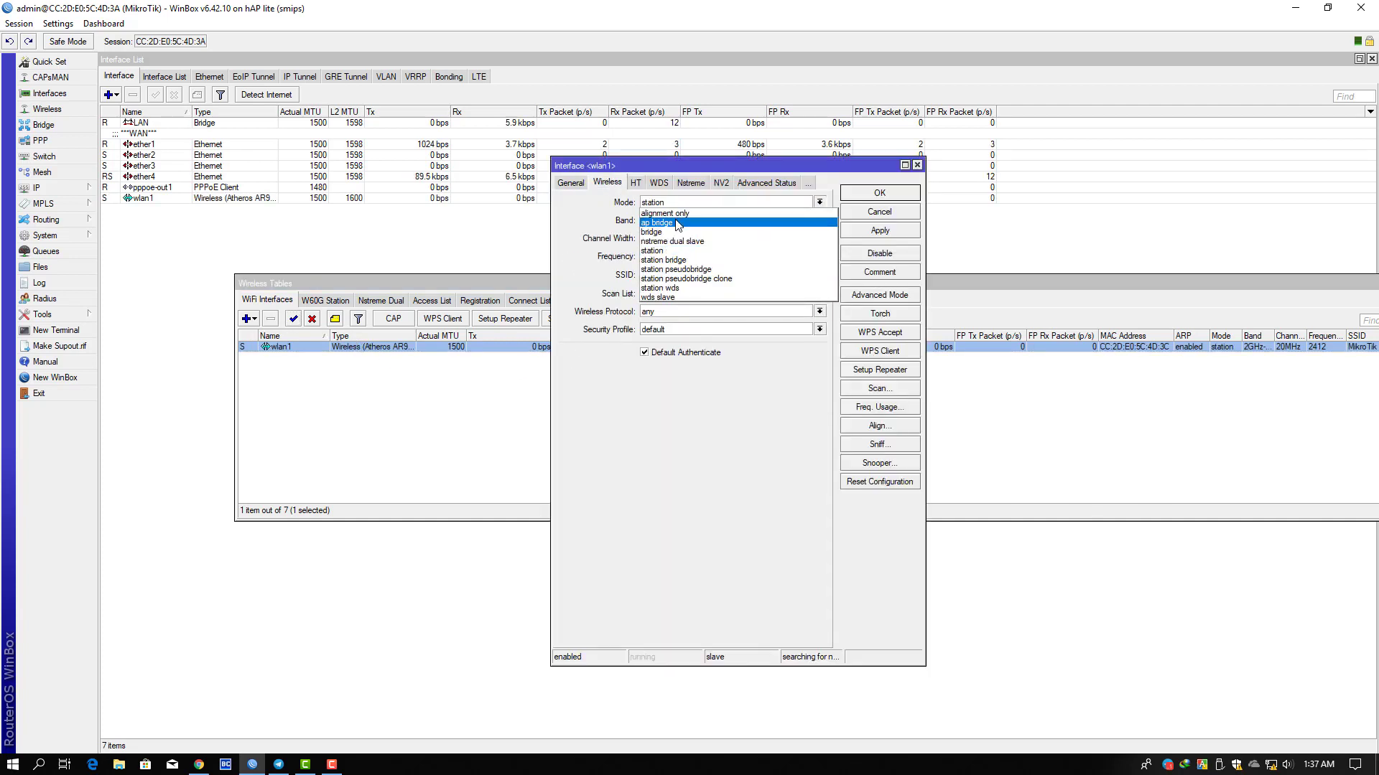
{"action": "left_click", "coordinate": [680, 223]}
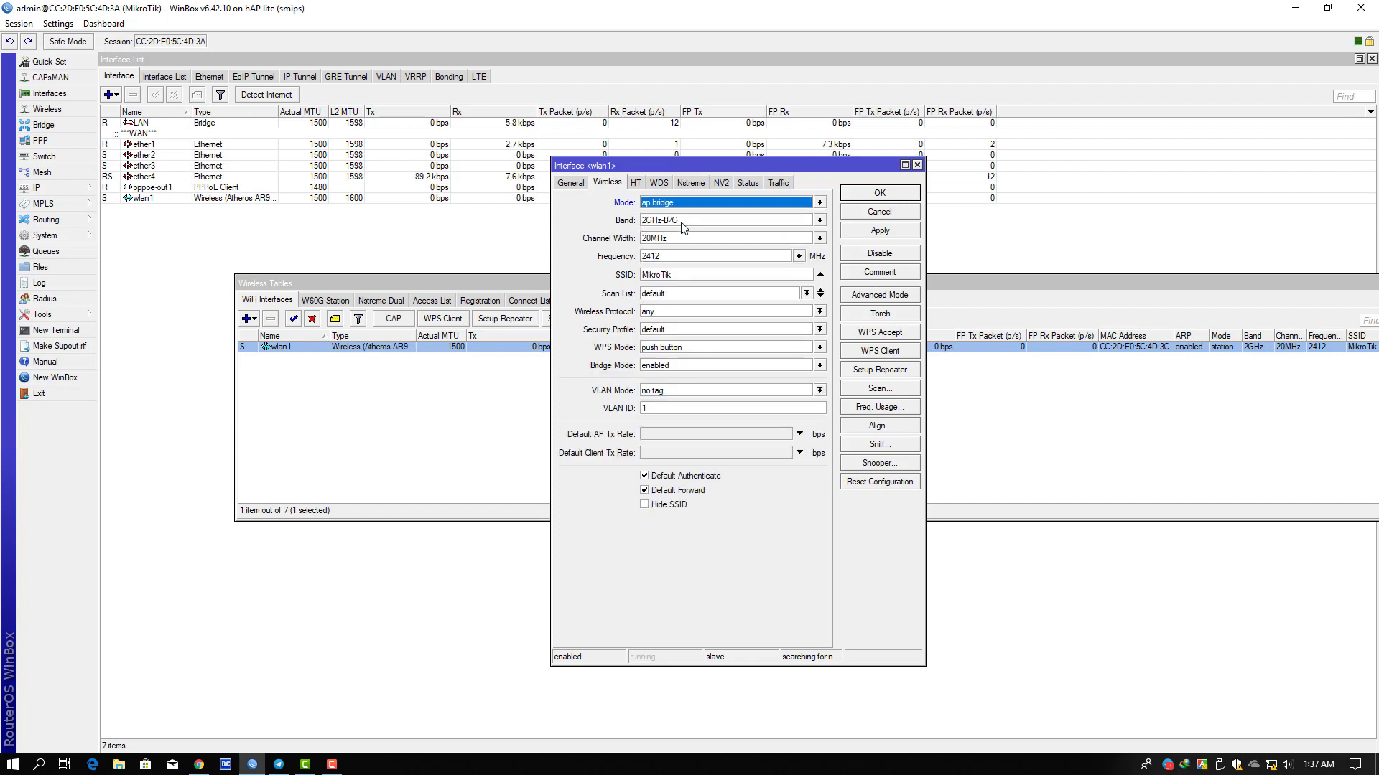
{"action": "left_click", "coordinate": [693, 228]}
{"action": "left_click", "coordinate": [693, 228]}
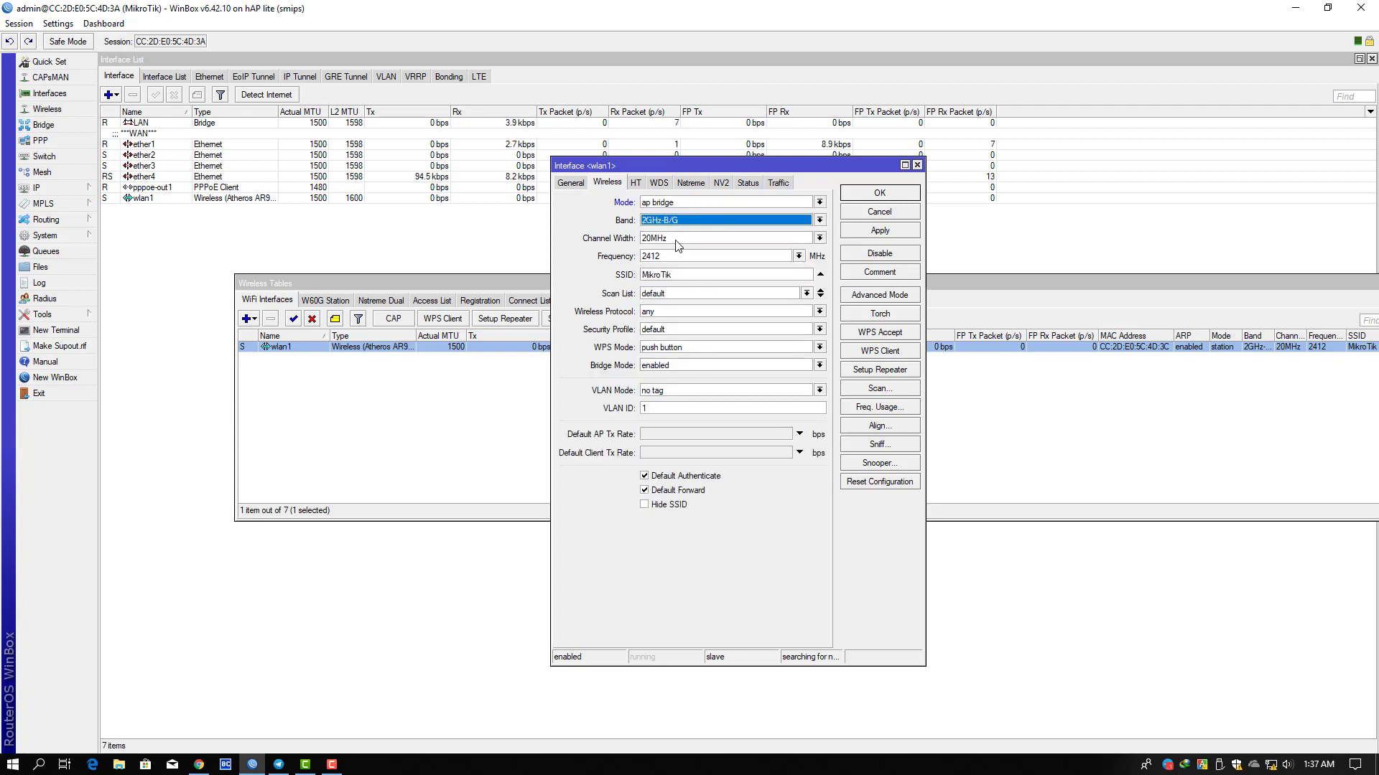
Step: Set wlan1's frequency to auto and its SSID to MikroTik-AP, keeping the default security profile
{"action": "left_click", "coordinate": [798, 257]}
{"action": "left_click", "coordinate": [677, 368]}
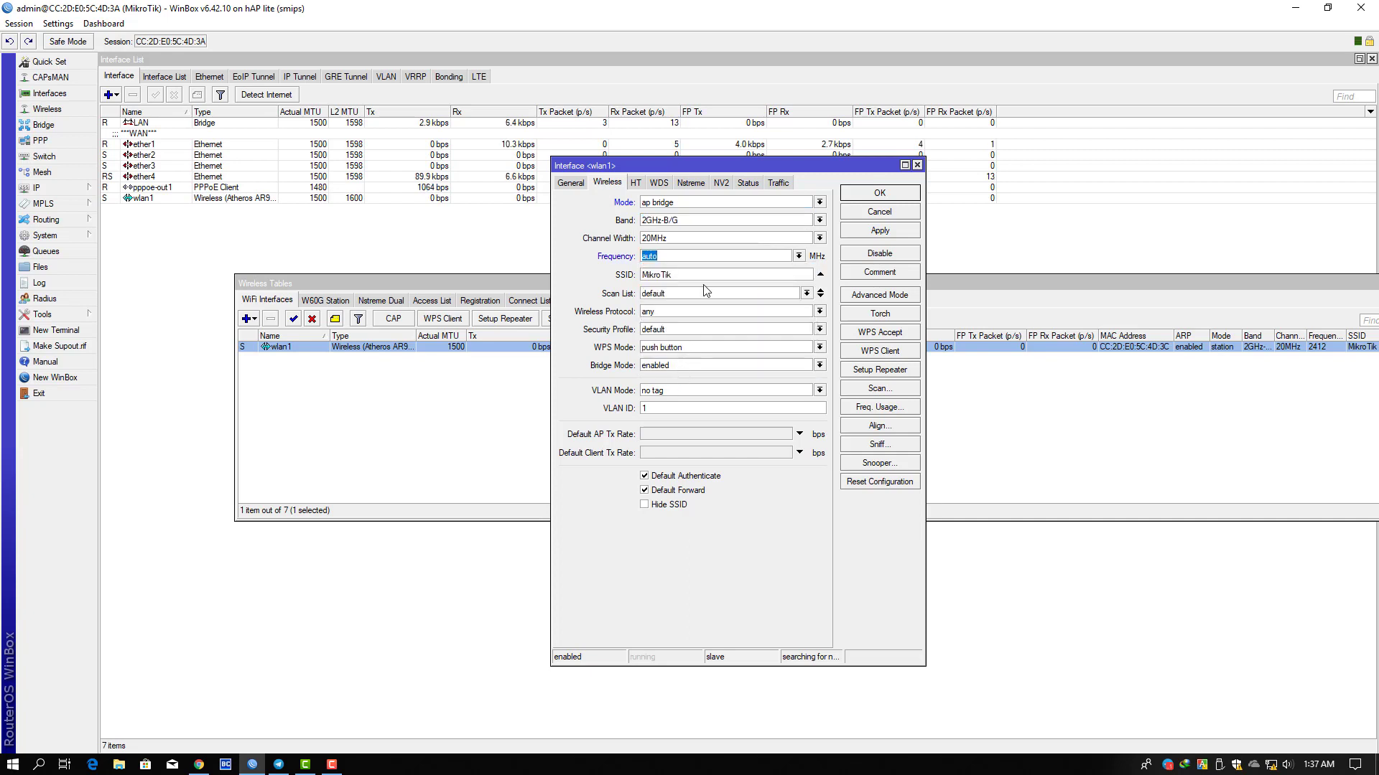
{"action": "left_click", "coordinate": [684, 276]}
{"action": "left_click", "coordinate": [684, 276]}
{"action": "type", "text": "-AP"}
{"action": "left_click", "coordinate": [680, 330]}
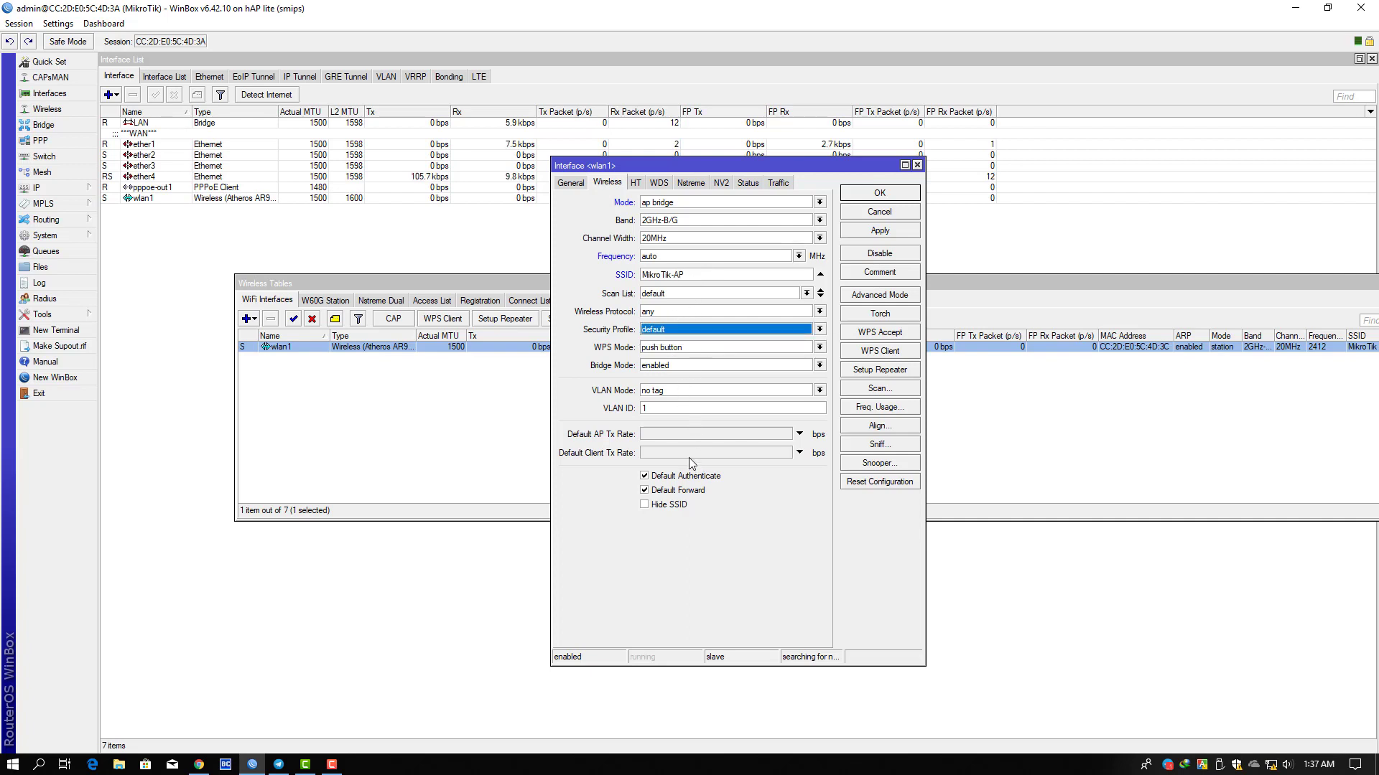
Step: Apply and close the wlan1 wireless settings, and open the default wireless security profile for editing
{"action": "left_click", "coordinate": [862, 231]}
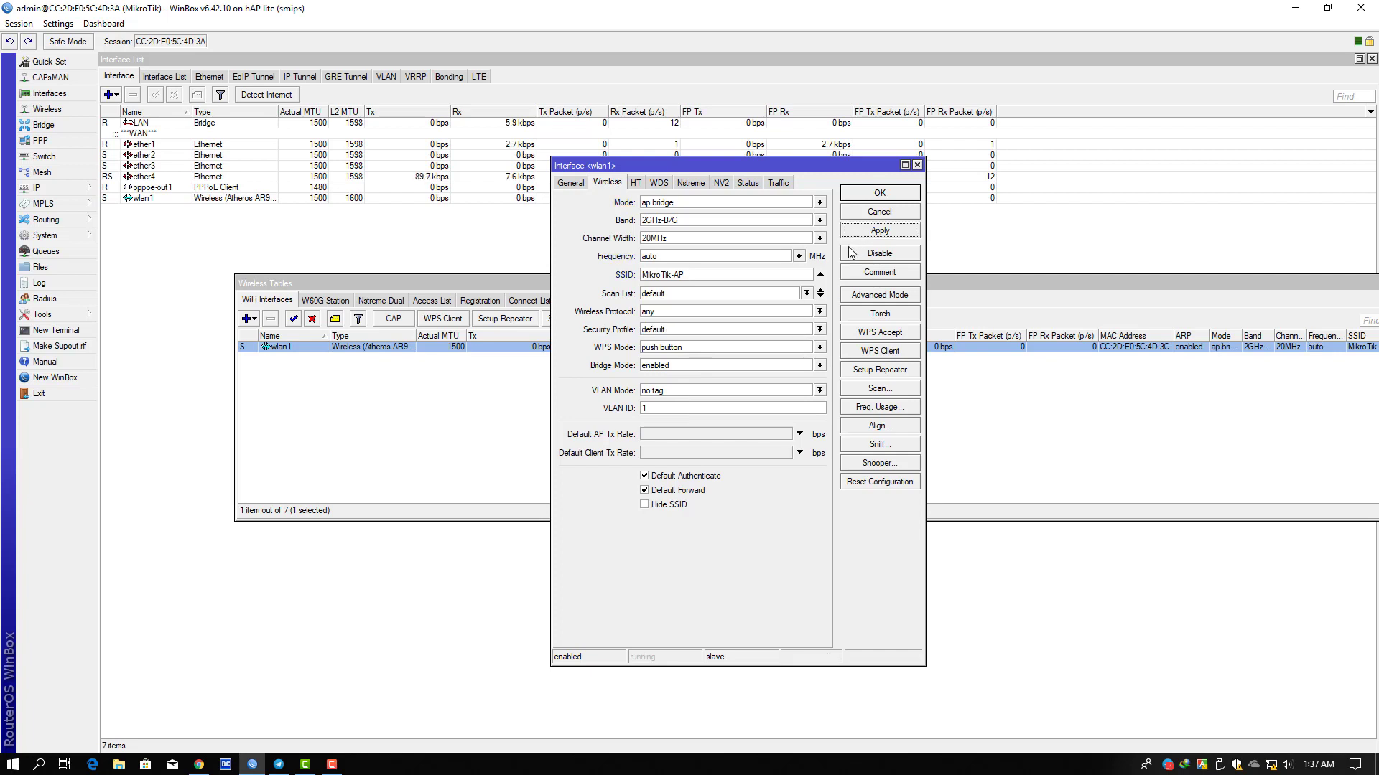
{"action": "left_click", "coordinate": [869, 196]}
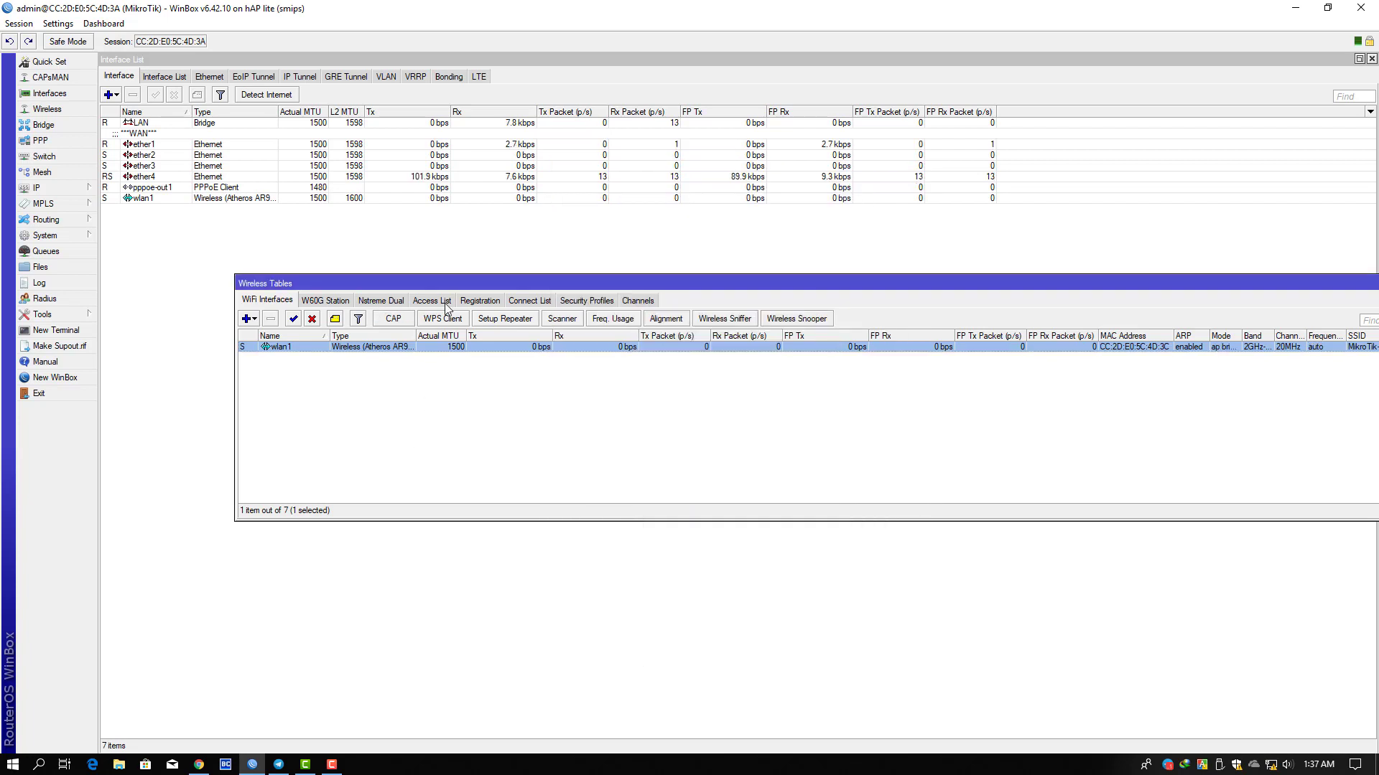
{"action": "left_click", "coordinate": [481, 301]}
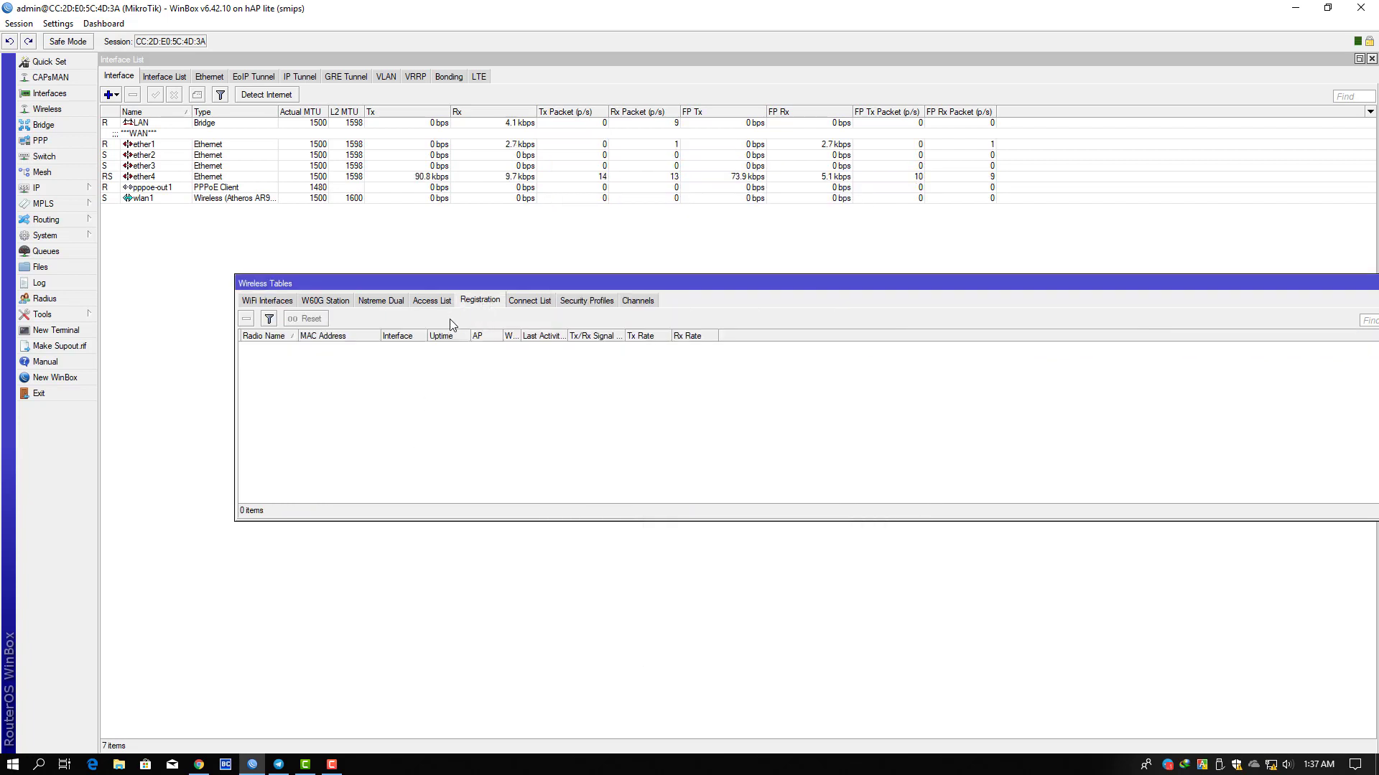
{"action": "left_click", "coordinate": [588, 300]}
{"action": "double_click", "coordinate": [304, 347]}
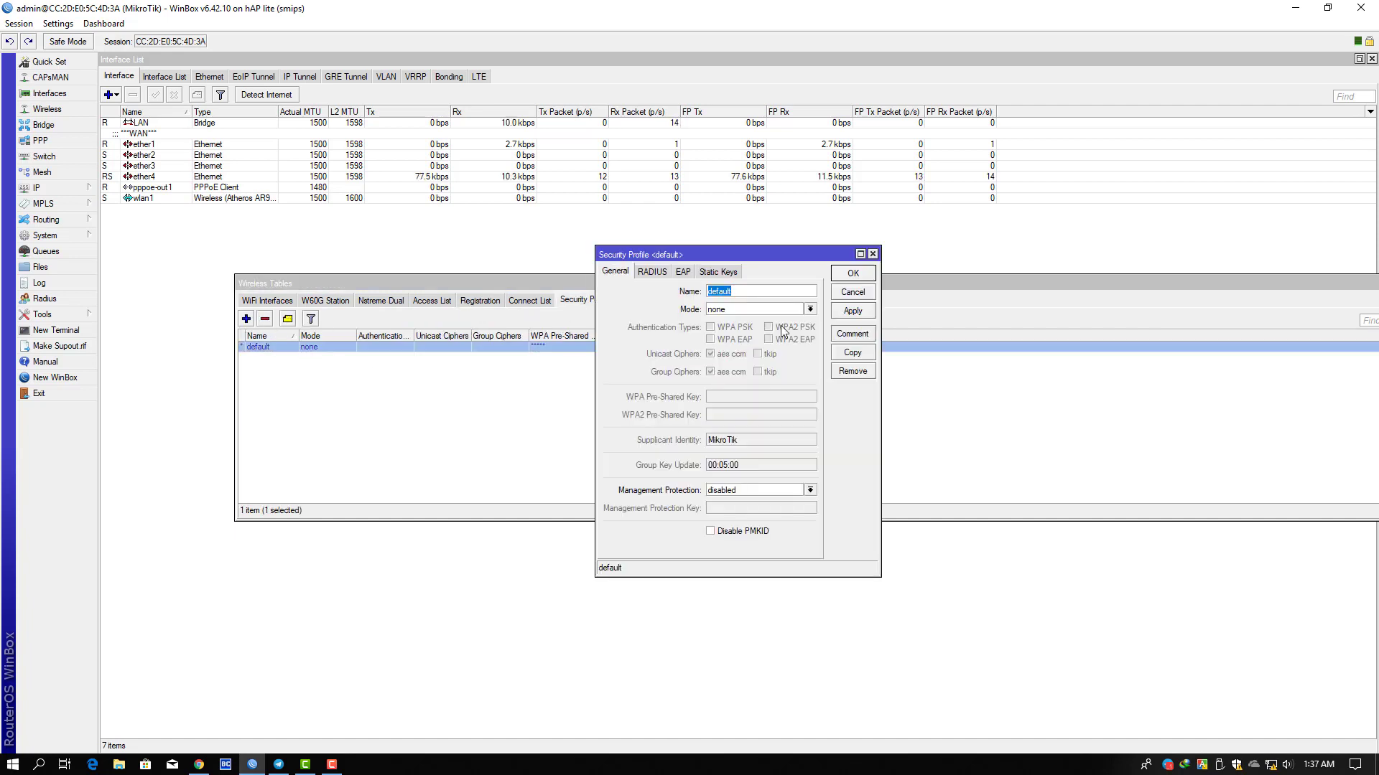
Step: Set the default security profile to dynamic keys with WPA2 PSK, enter the WPA2 pre-shared key, and apply it
{"action": "left_click", "coordinate": [761, 309]}
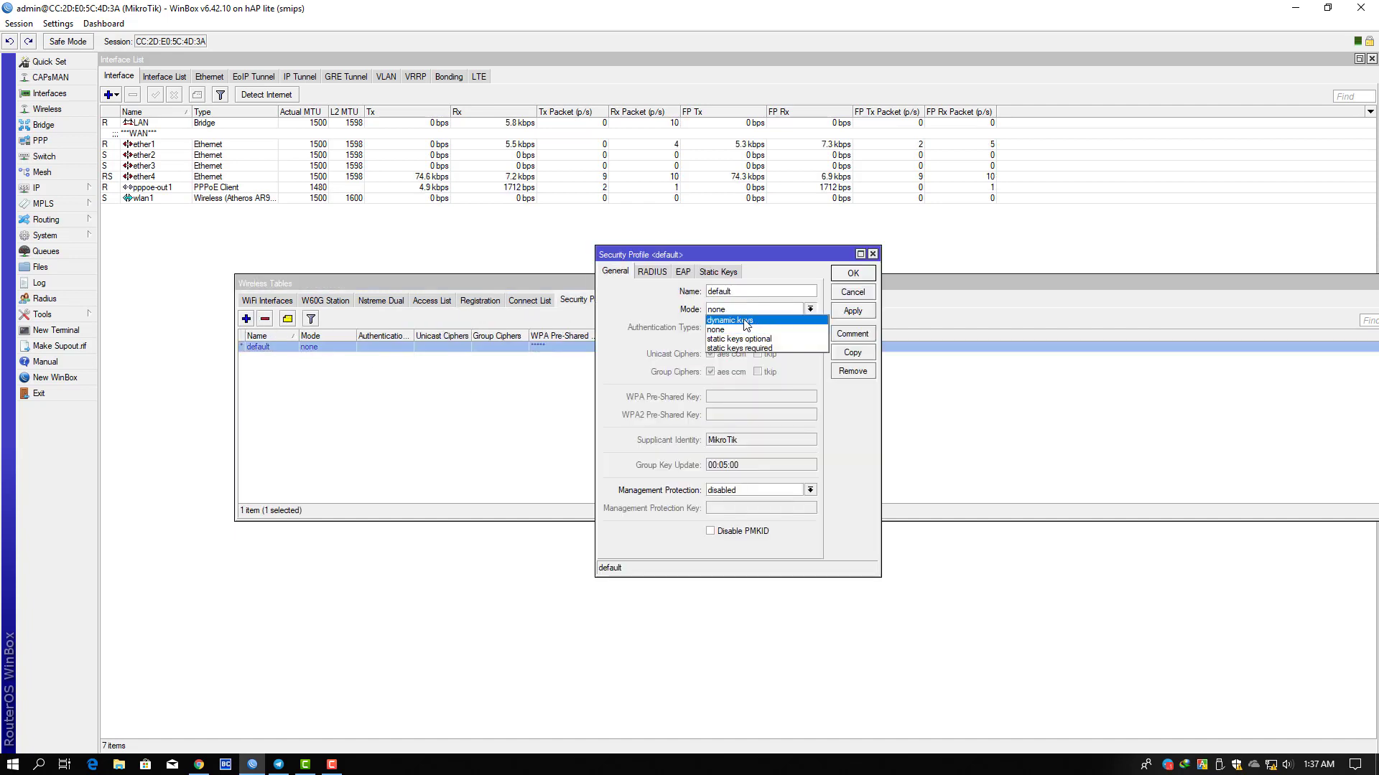
{"action": "left_click", "coordinate": [743, 322]}
{"action": "left_click", "coordinate": [791, 329]}
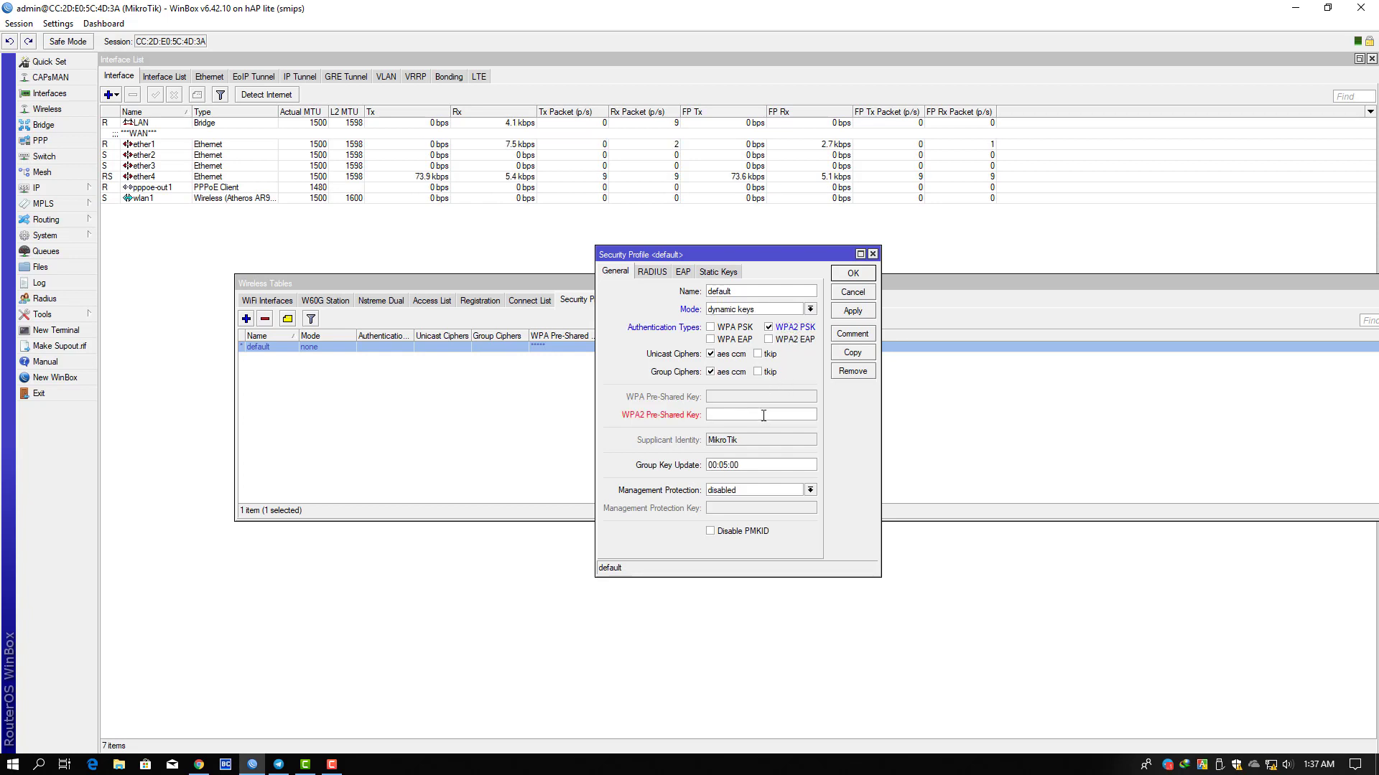
{"action": "type", "text": "********"}
{"action": "left_click", "coordinate": [853, 311]}
{"action": "left_click", "coordinate": [853, 274]}
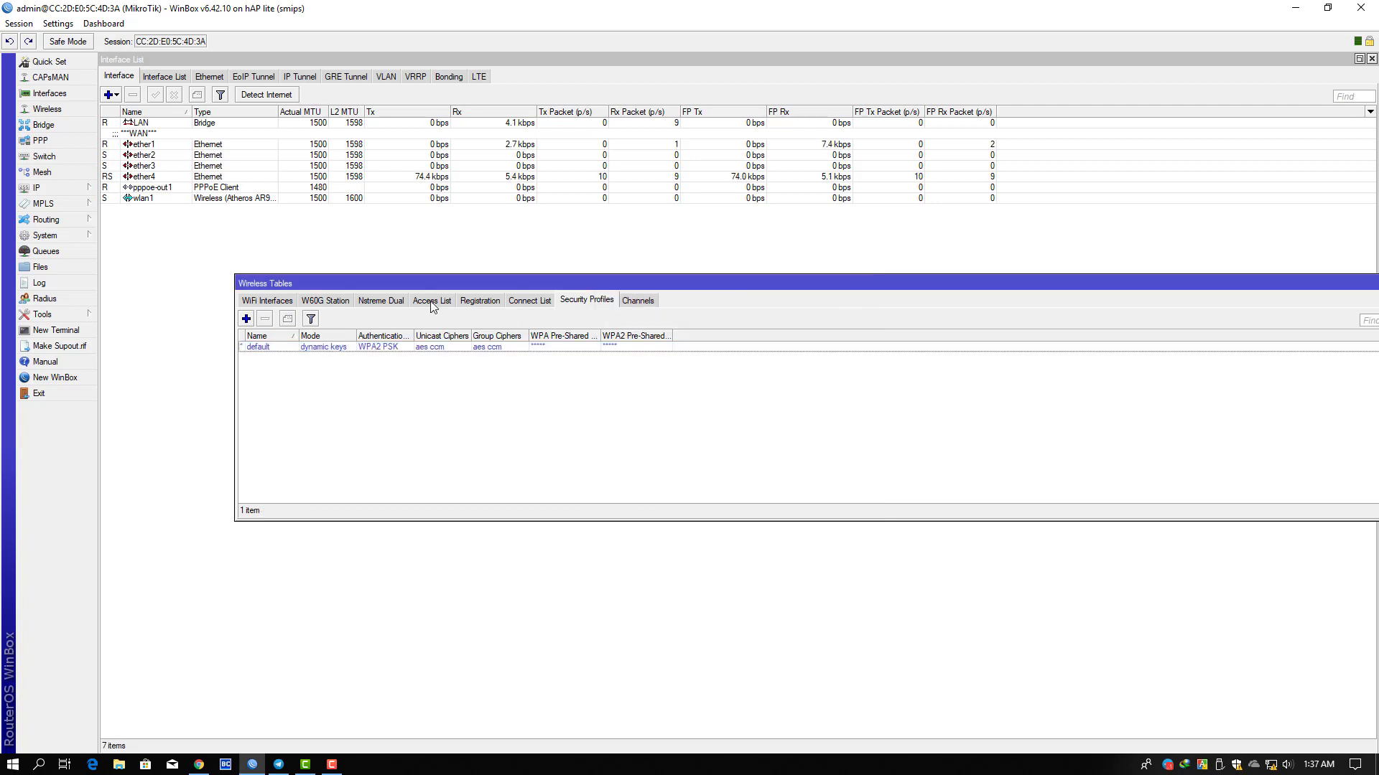
Step: Return to the WiFi interfaces list and check for MikroTik-AP among the computer's available Wi-Fi networks
{"action": "left_click", "coordinate": [271, 300]}
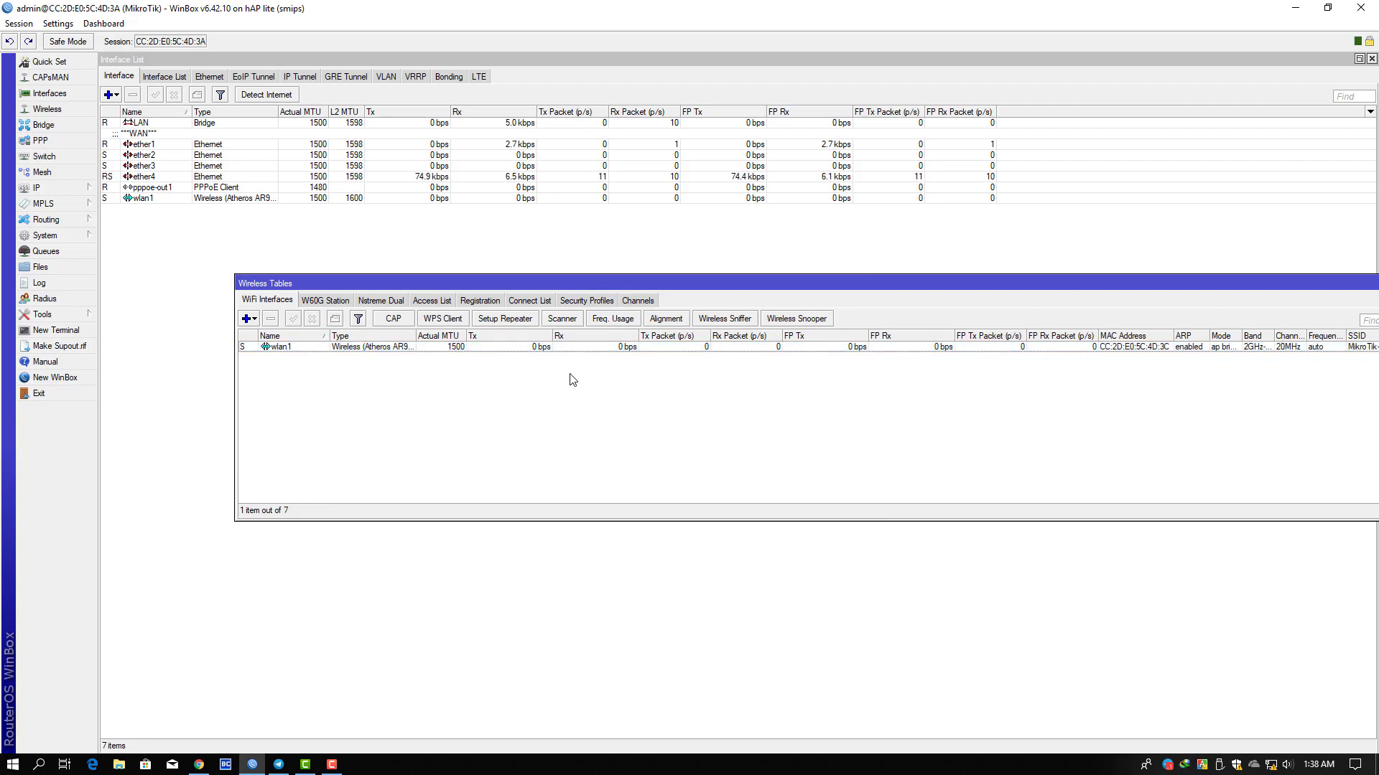
{"action": "left_click", "coordinate": [1270, 764]}
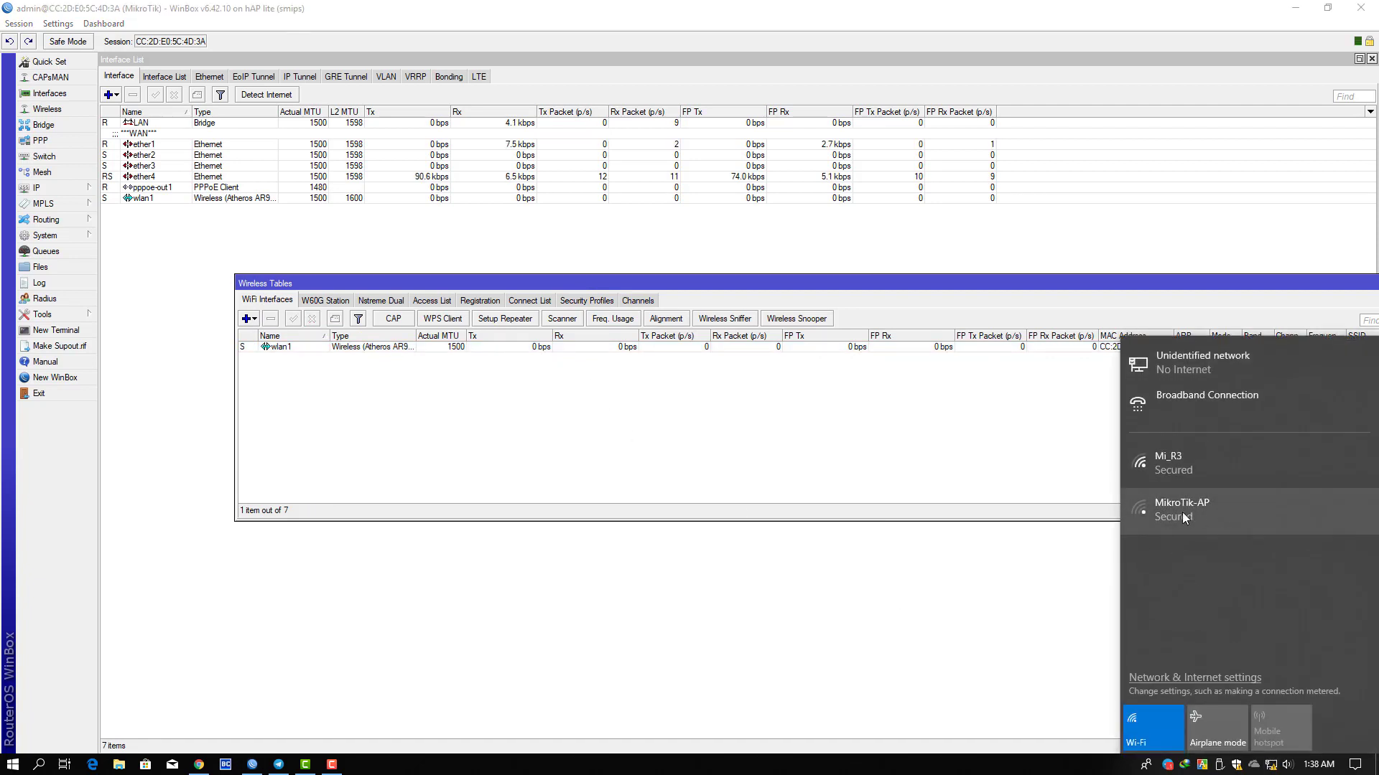
{"action": "left_click", "coordinate": [889, 451]}
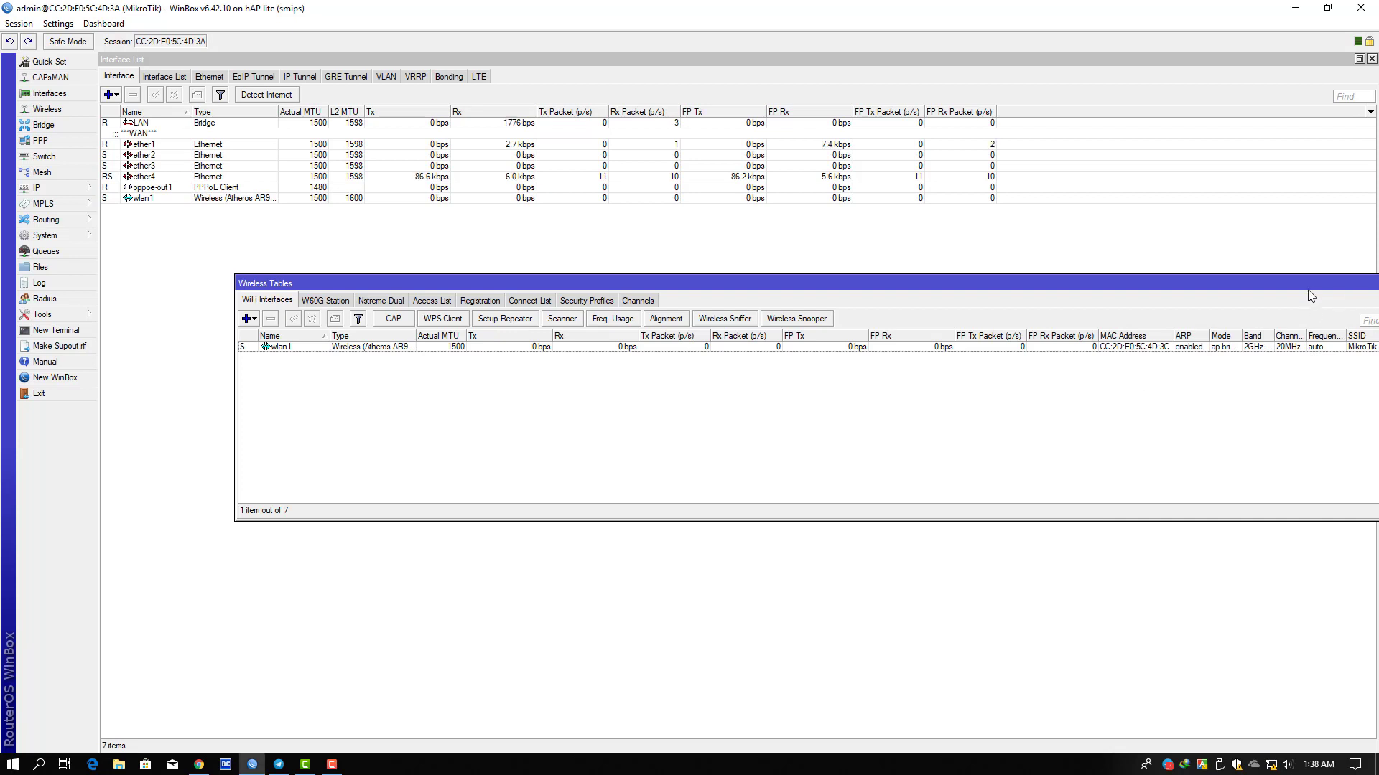
Step: Close the wireless tables window to get back to the interface list
{"action": "left_click_drag", "start_coordinate": [1308, 291], "coordinate": [1170, 316]}
{"action": "left_click", "coordinate": [1175, 311]}
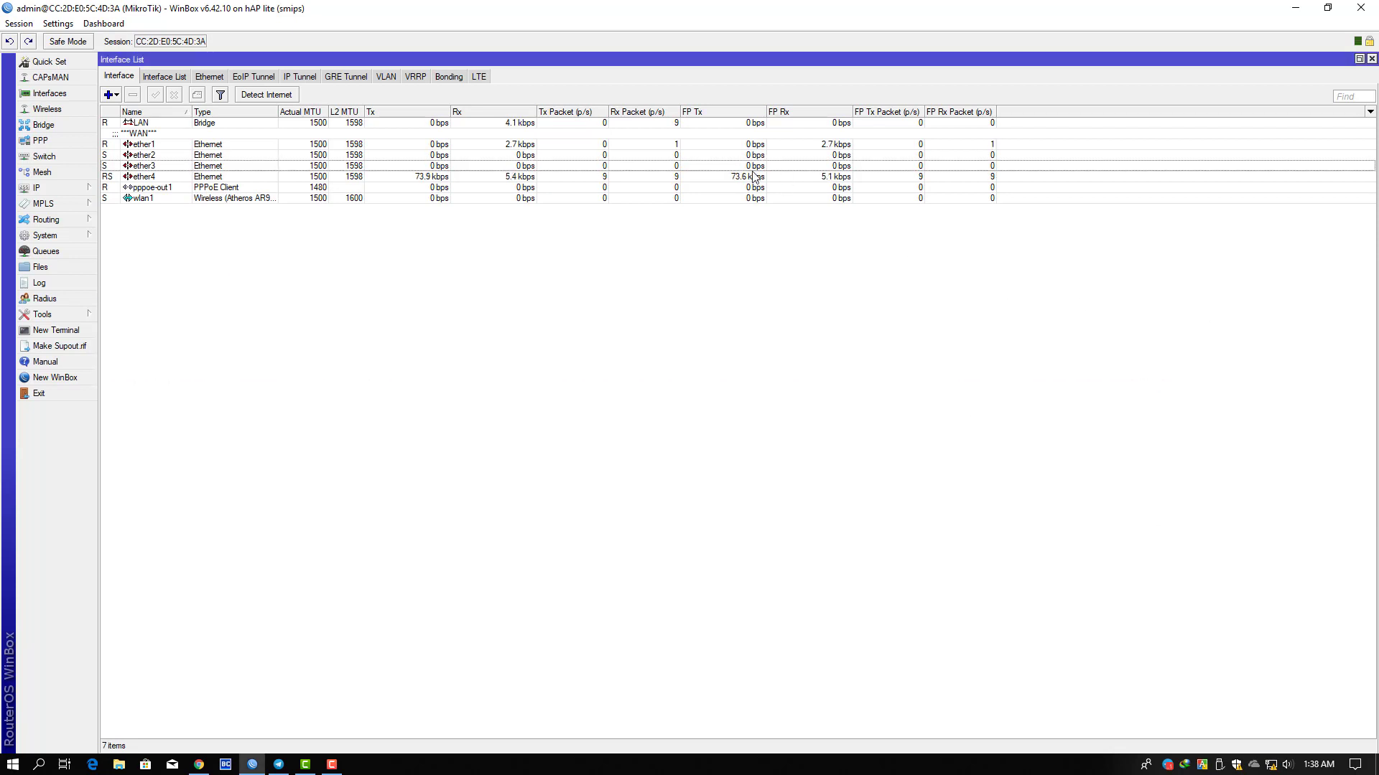
{"action": "left_click", "coordinate": [754, 177]}
{"action": "left_click", "coordinate": [503, 351]}
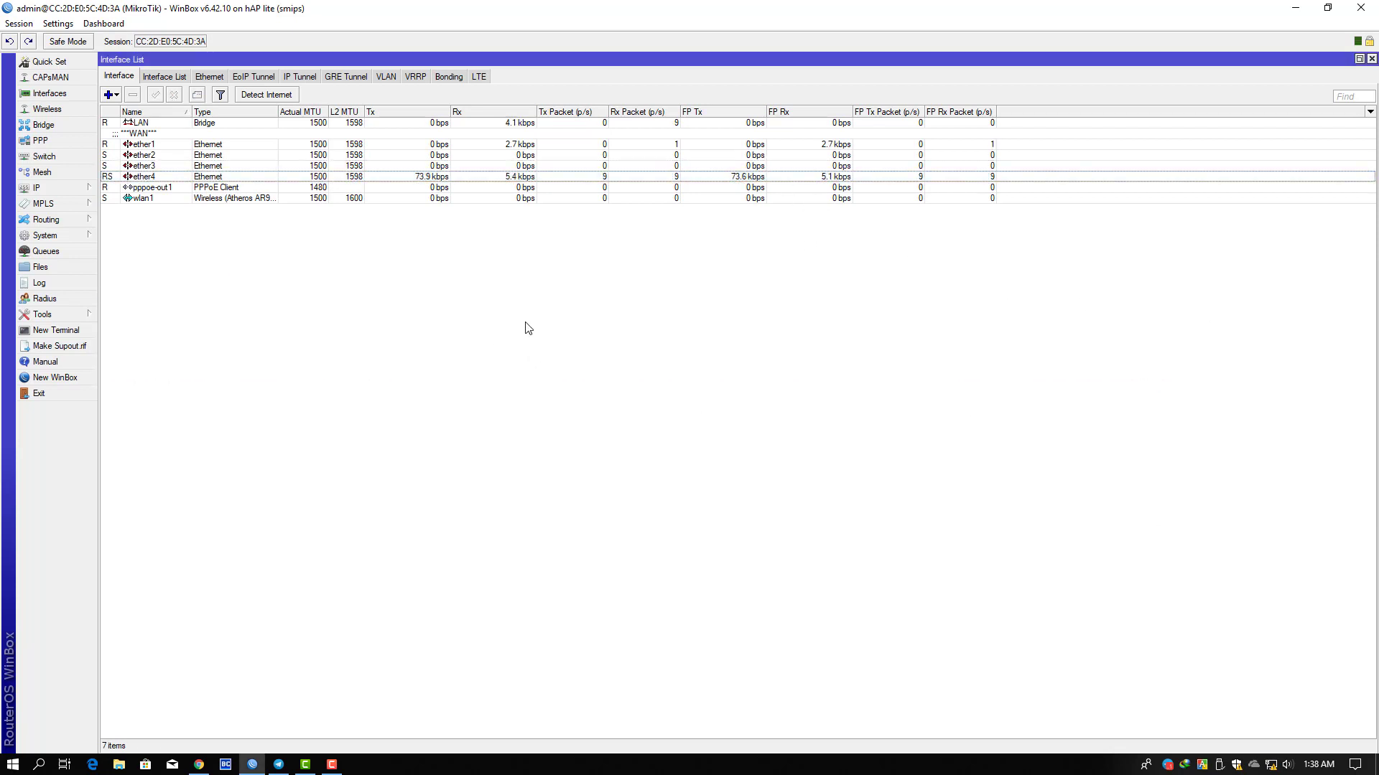
Step: Open the router's IP address list and check the computer's network status in Windows Settings
{"action": "left_click", "coordinate": [137, 229]}
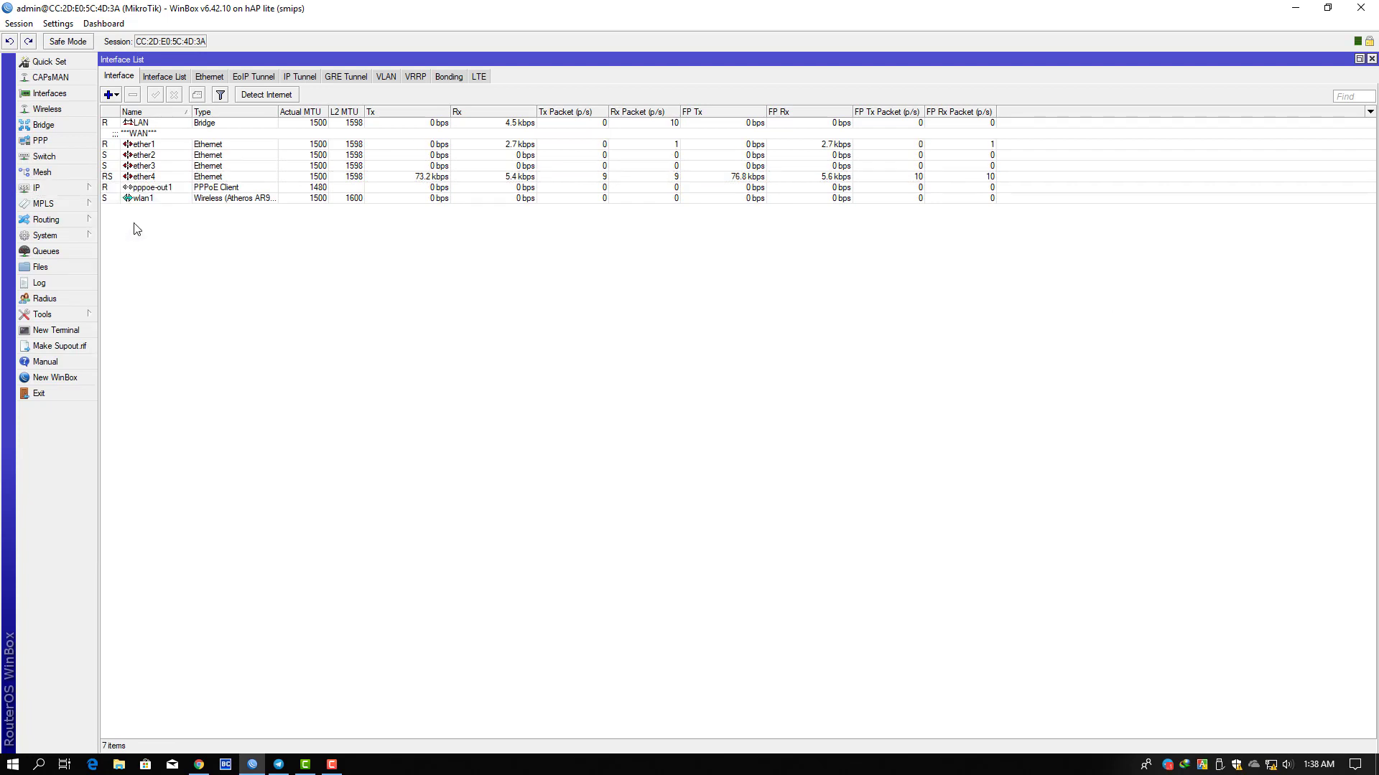
{"action": "right_click", "coordinate": [1272, 766]}
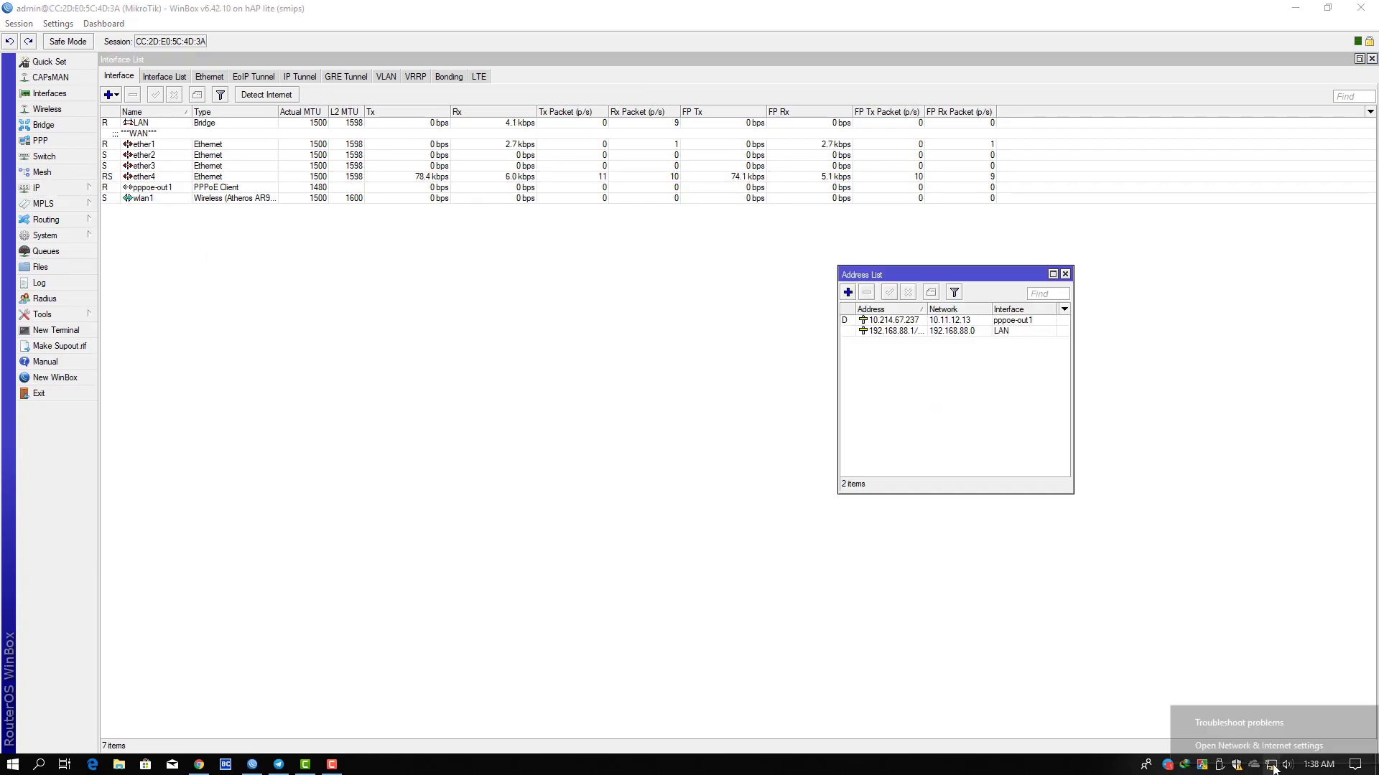
{"action": "left_click", "coordinate": [1221, 746]}
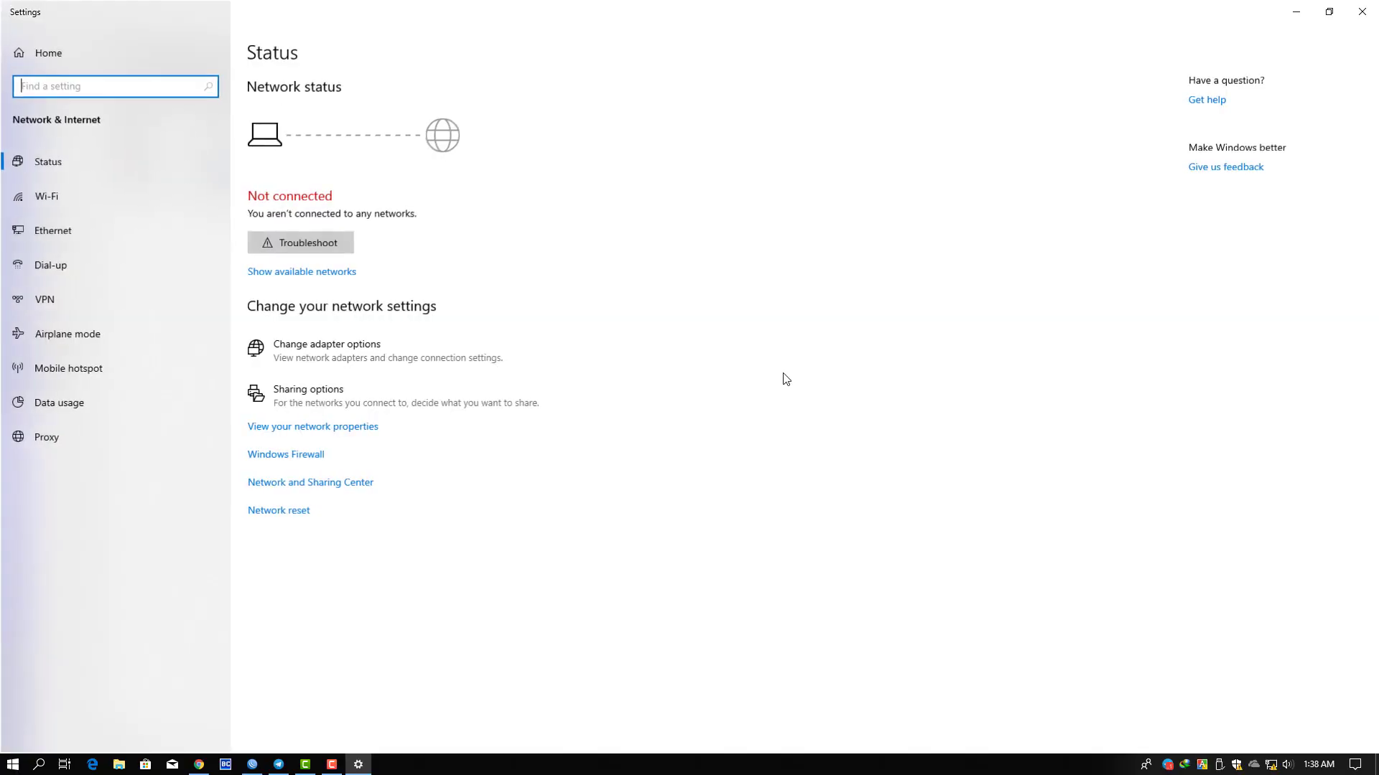
{"action": "left_click", "coordinate": [1361, 11]}
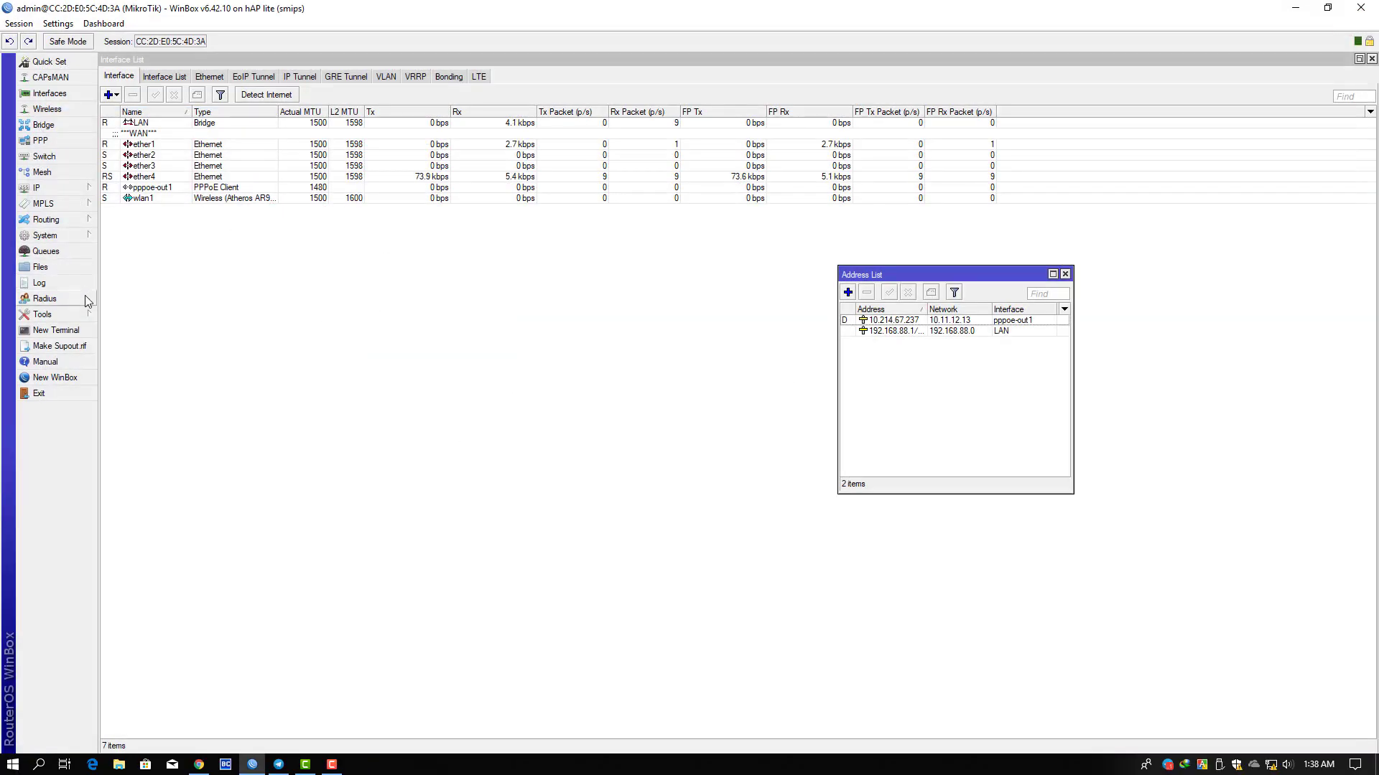
Step: Reboot the router and cancel the reconnect attempt to return to the WinBox login window
{"action": "left_click", "coordinate": [44, 235]}
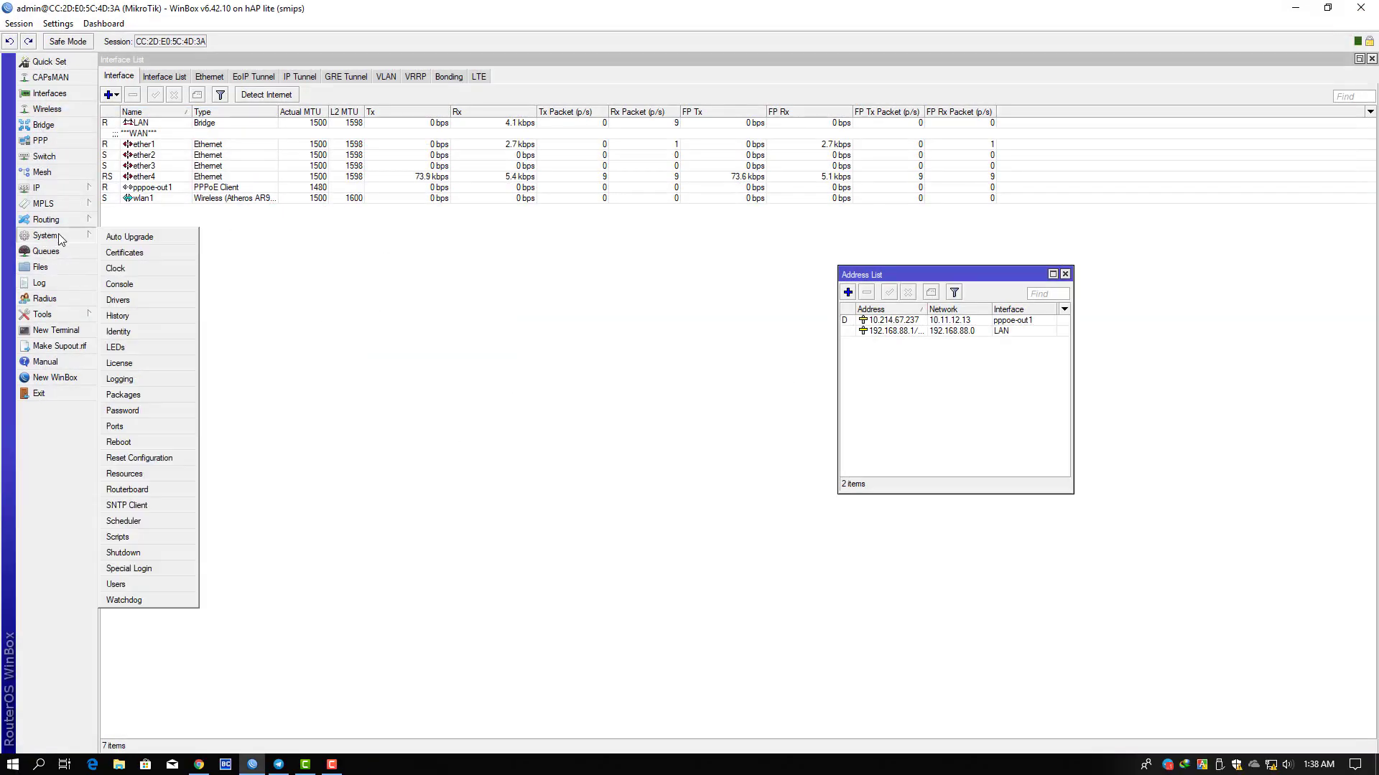
{"action": "left_click", "coordinate": [131, 443]}
{"action": "left_click", "coordinate": [694, 402]}
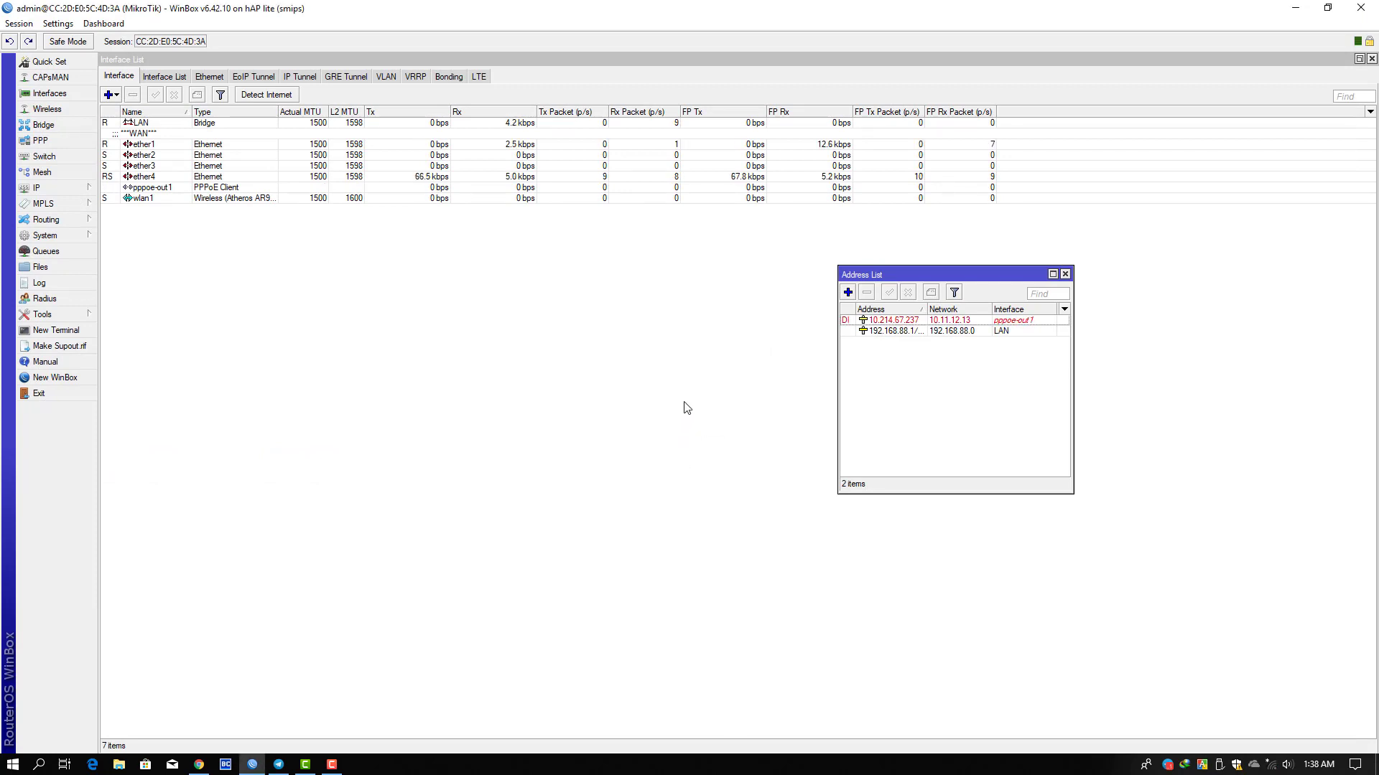
{"action": "double_click", "coordinate": [710, 15]}
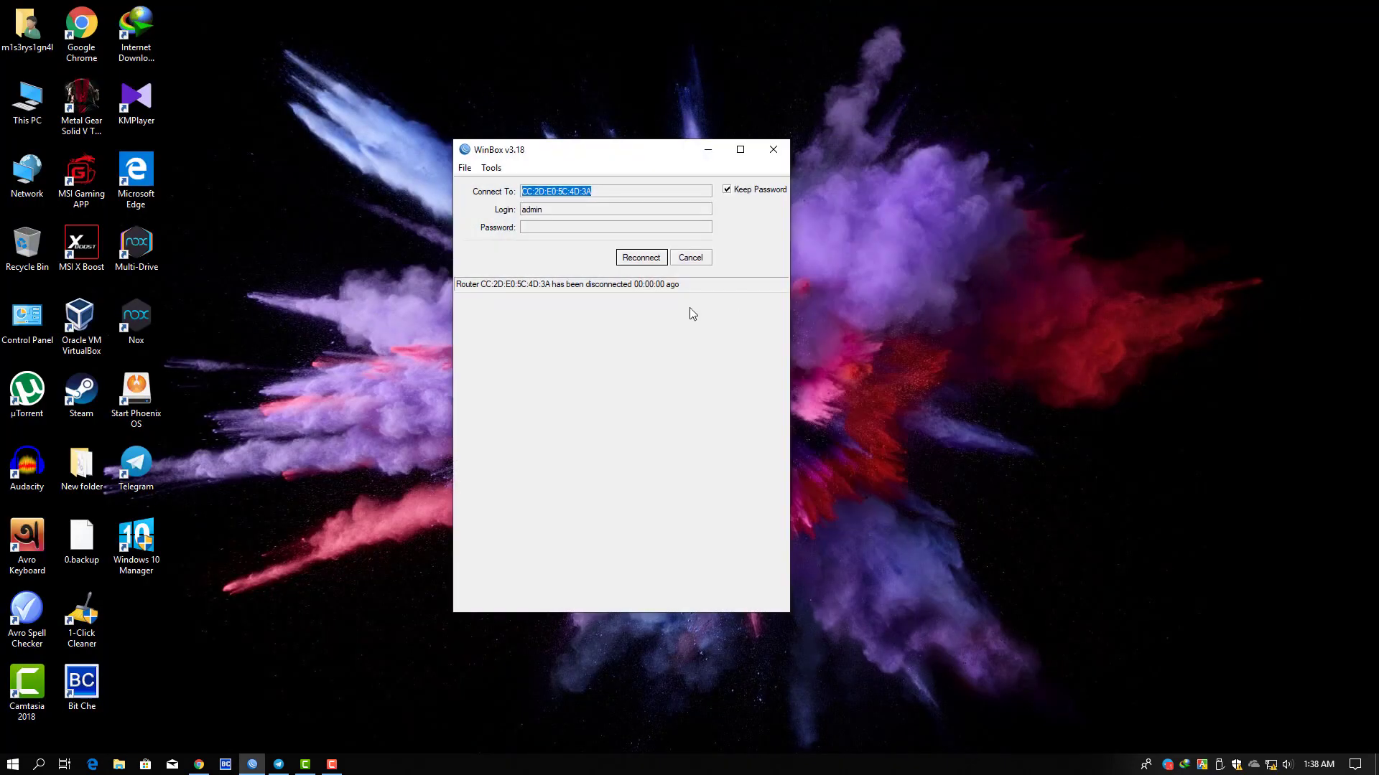
{"action": "left_click", "coordinate": [692, 262]}
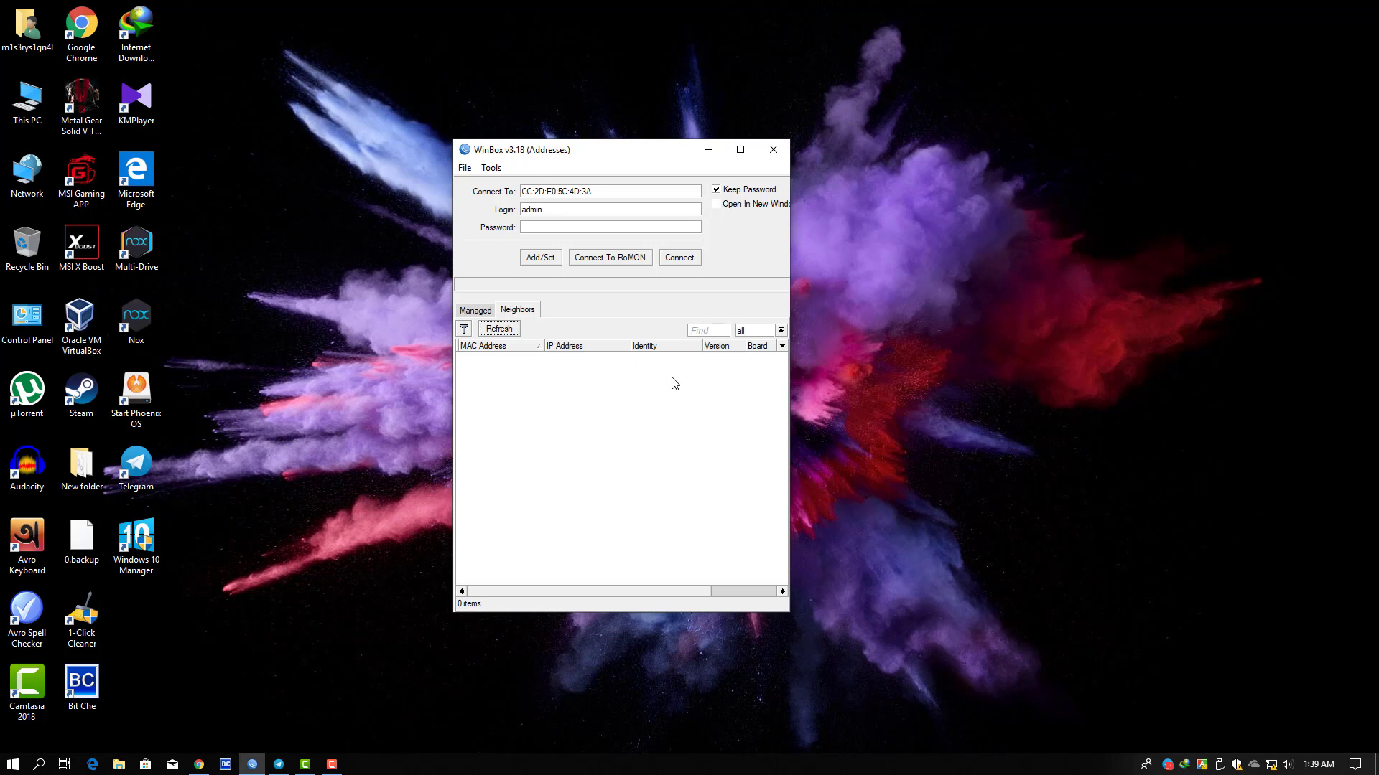
Step: Refresh the neighbors list, select the router at 192.168.88.1 as the connection target, and check the computer's network connections
{"action": "left_click", "coordinate": [515, 332]}
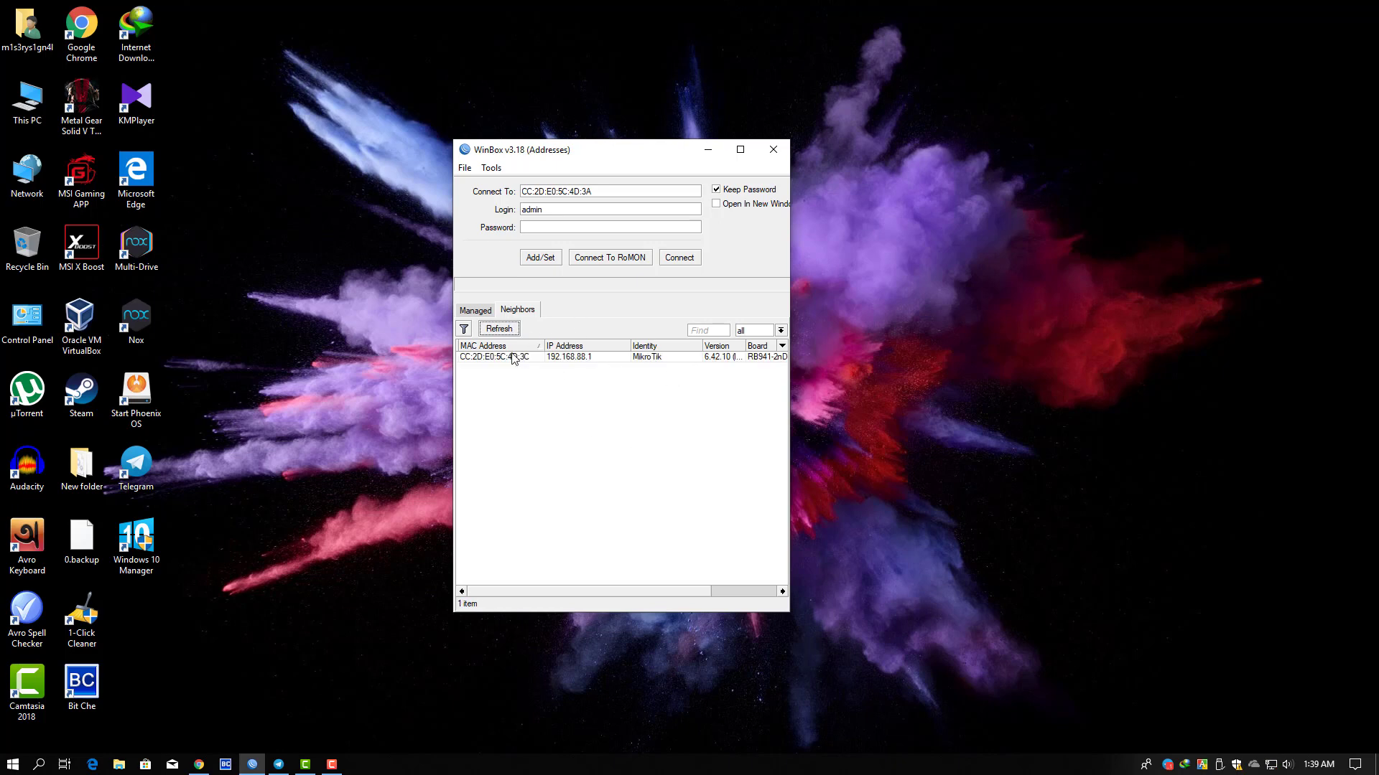
{"action": "left_click", "coordinate": [500, 361]}
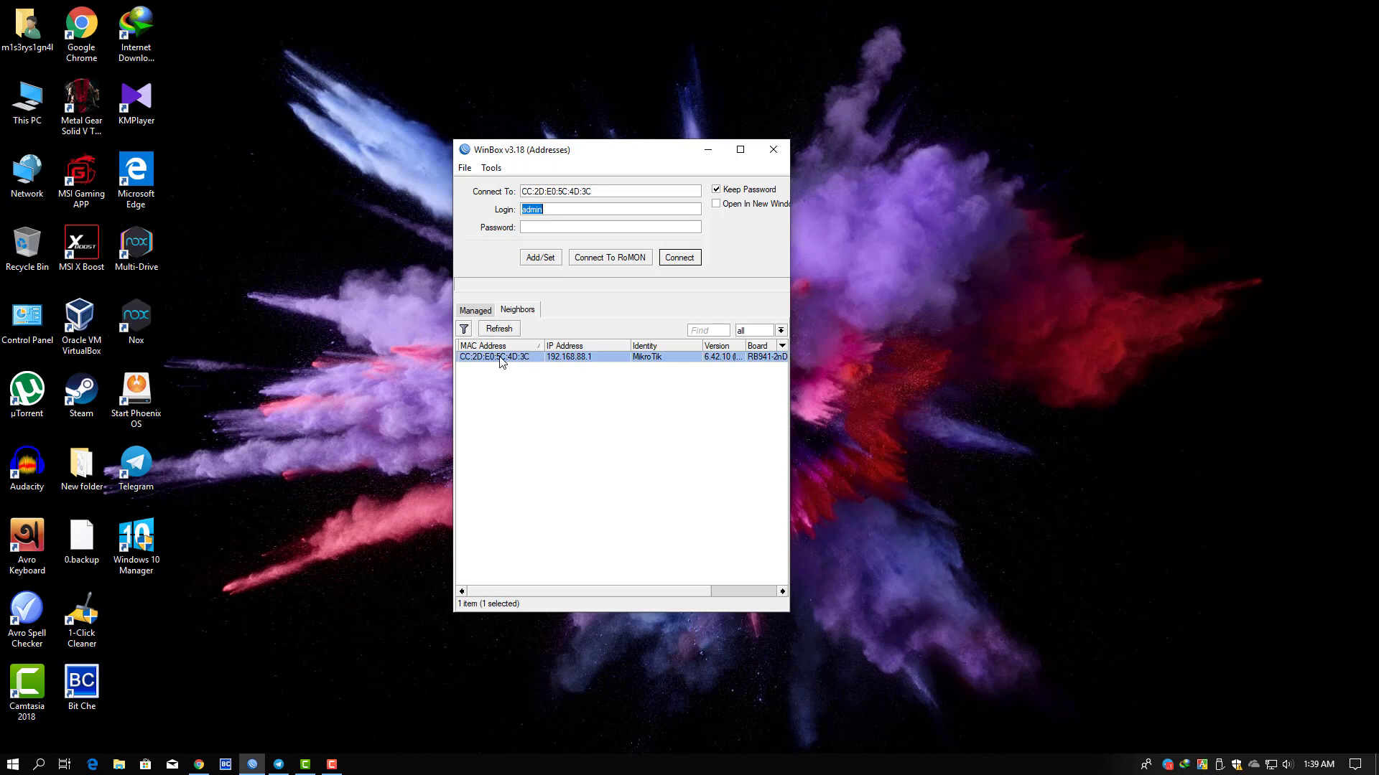
{"action": "left_click", "coordinate": [1270, 764]}
{"action": "left_click", "coordinate": [1034, 632]}
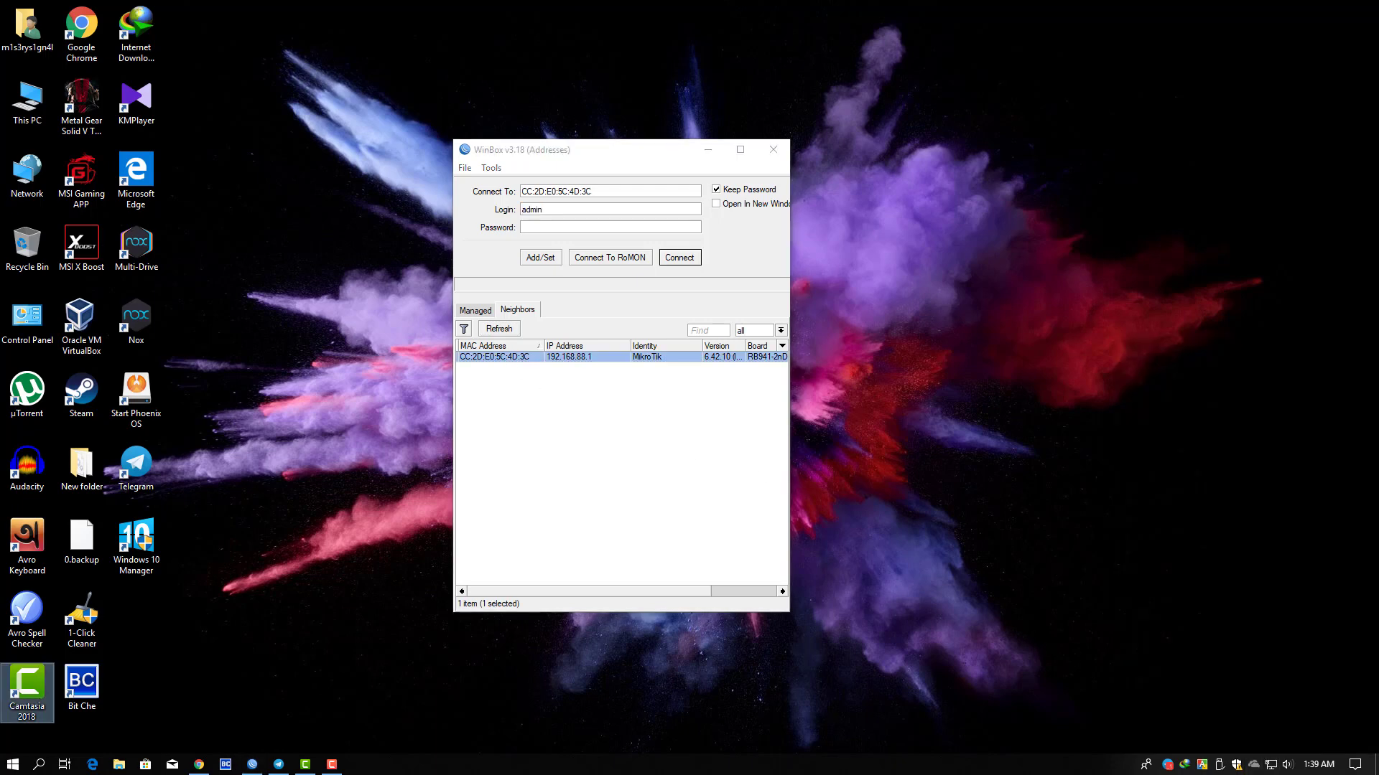
Step: Open Command Prompt and ping 8.8.8.8 to test internet access
{"action": "key", "text": "super"}
{"action": "type", "text": "cmd"}
{"action": "key", "text": "Return"}
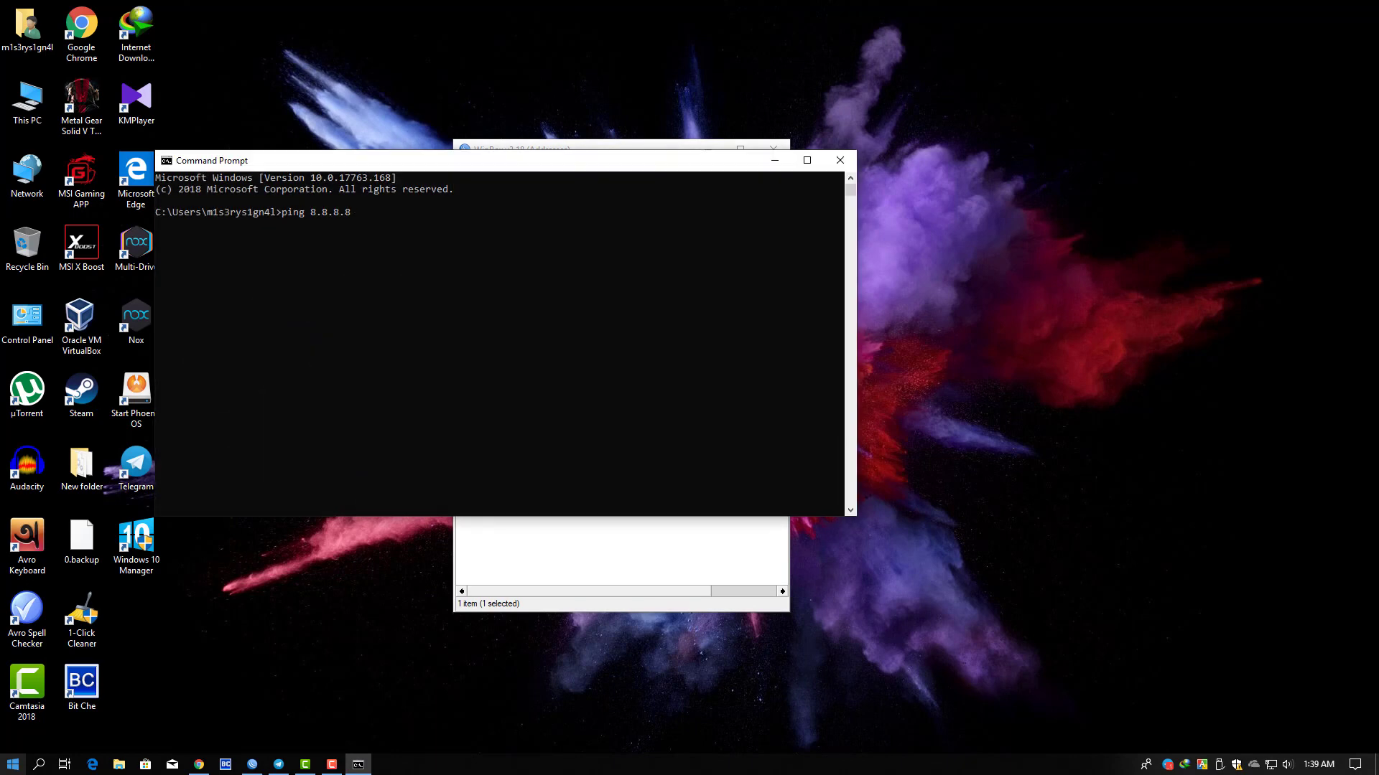
{"action": "type", "text": "ping 8.8.8.8"}
{"action": "key", "text": "Return"}
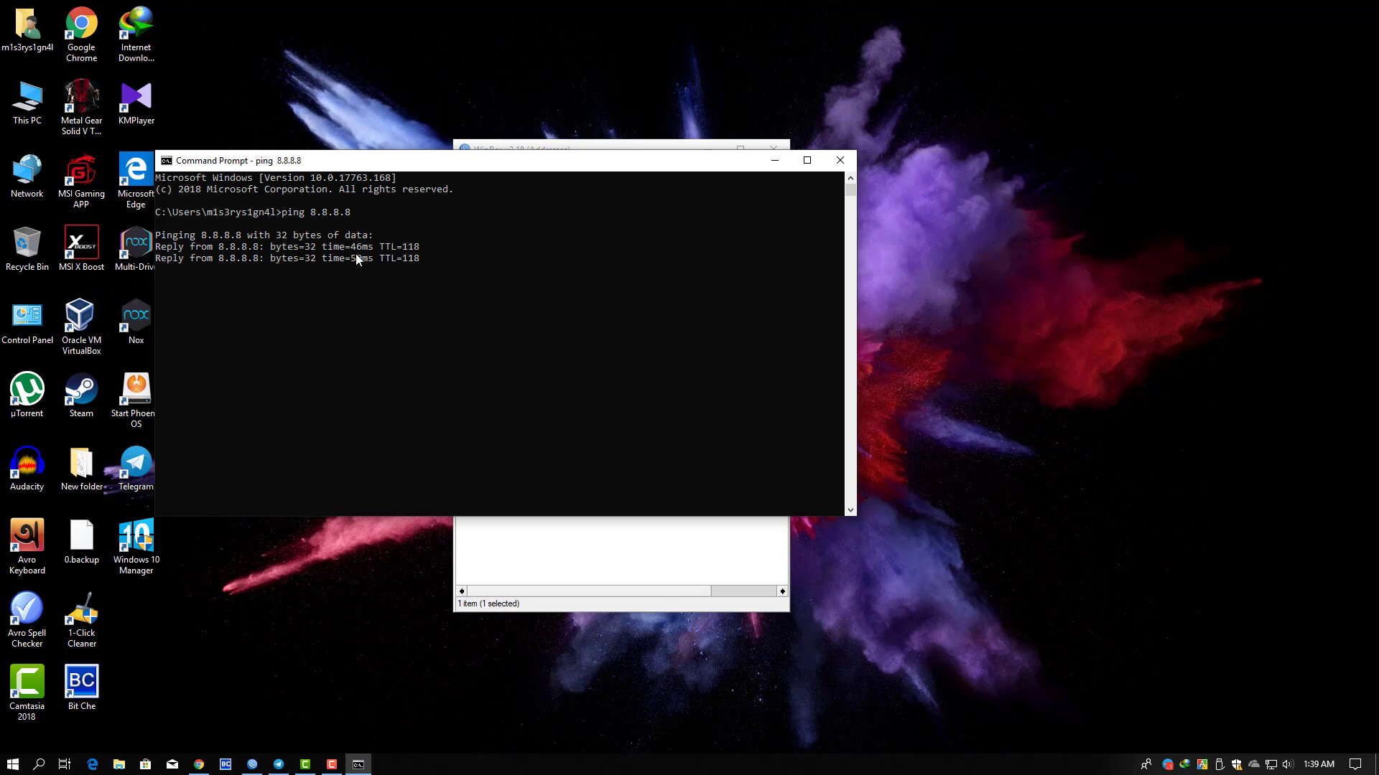
{"action": "left_click_drag", "start_coordinate": [388, 177], "coordinate": [927, 194]}
{"action": "left_click", "coordinate": [478, 258]}
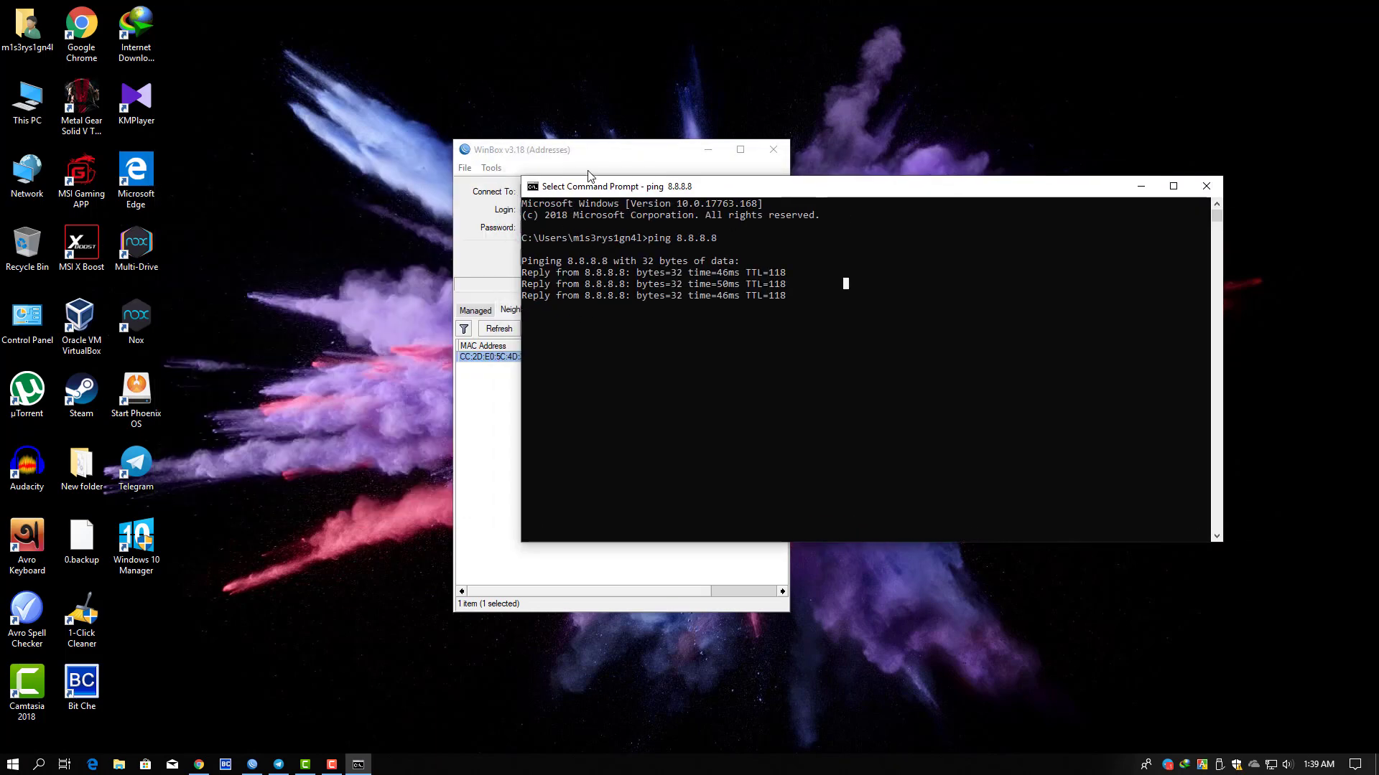
Step: Connect to the selected router in WinBox as admin and close the file list
{"action": "left_click_drag", "start_coordinate": [592, 161], "coordinate": [385, 153]}
{"action": "left_click", "coordinate": [479, 249]}
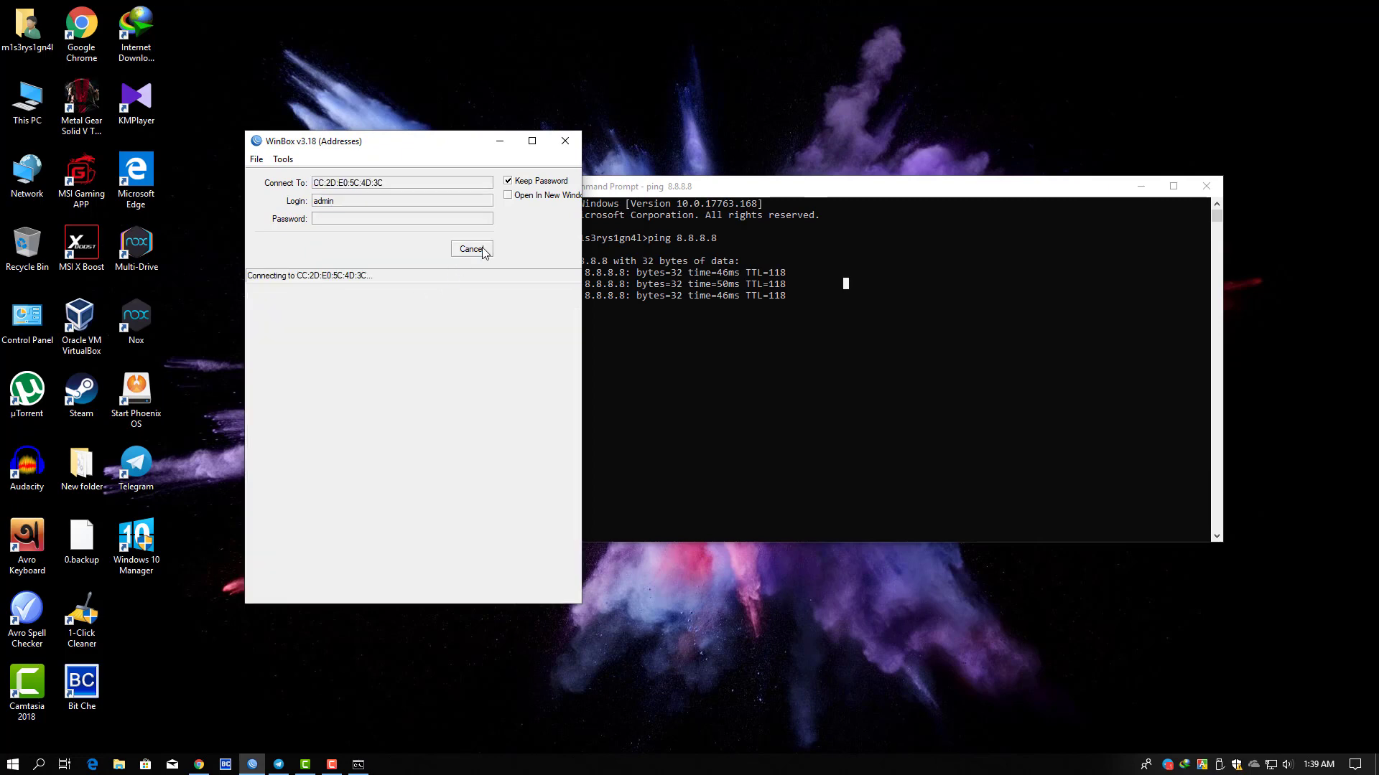
{"action": "left_click", "coordinate": [962, 381]}
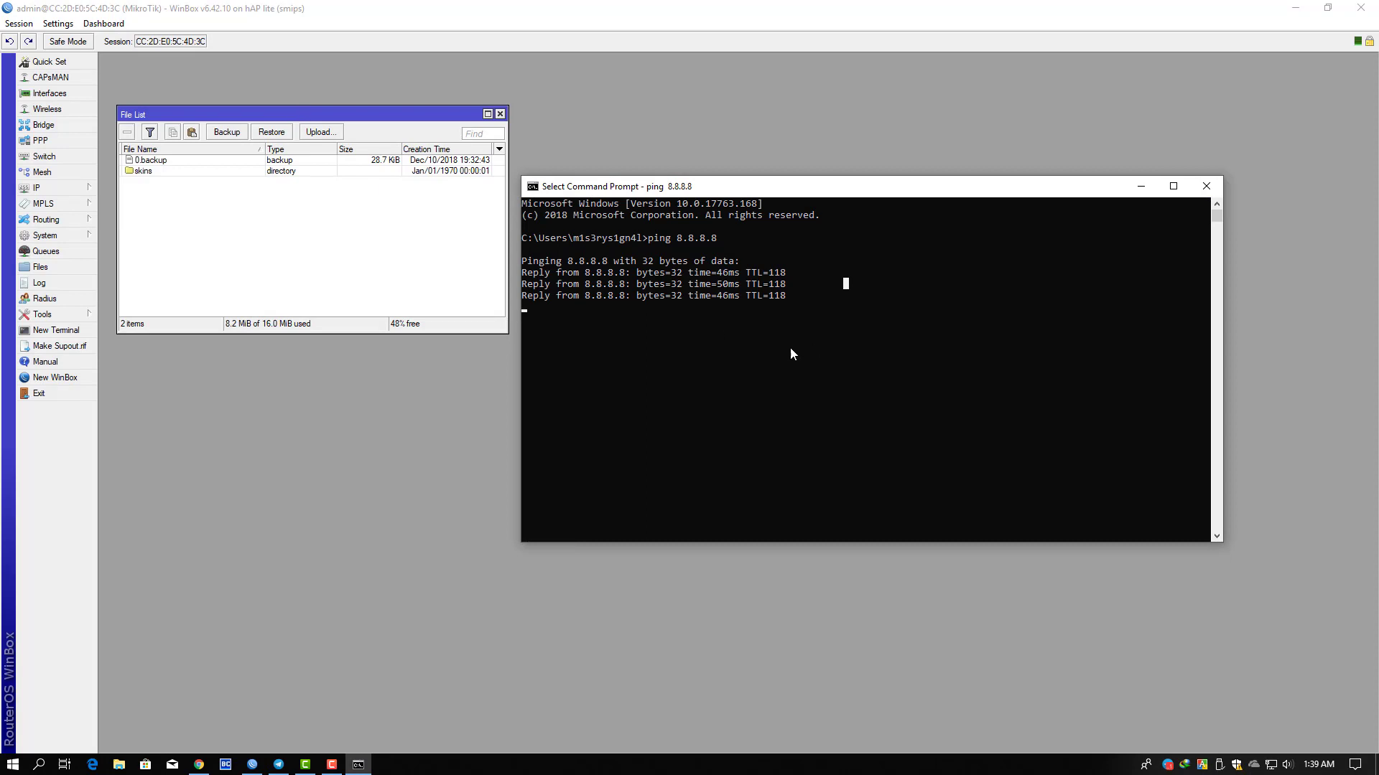
{"action": "left_click", "coordinate": [675, 567]}
{"action": "left_click_drag", "start_coordinate": [354, 120], "coordinate": [723, 172]}
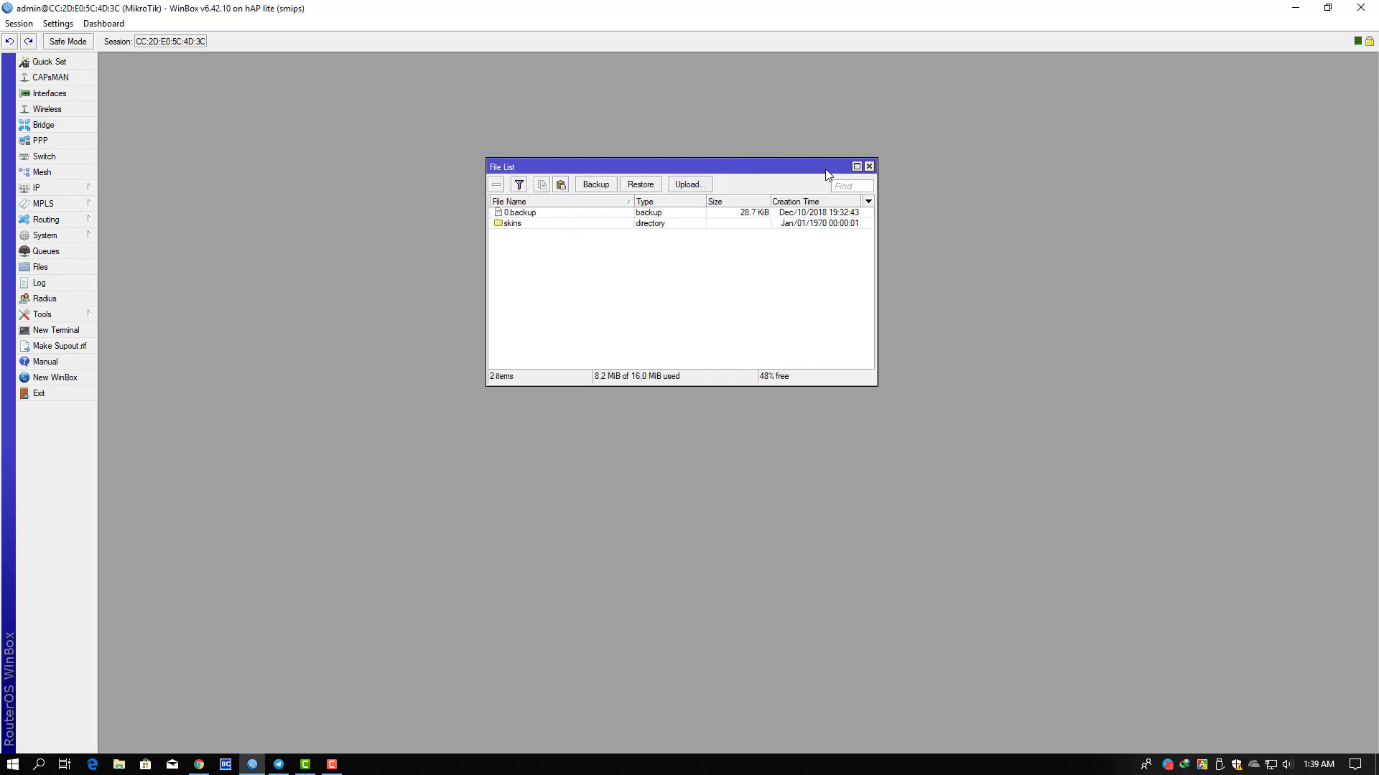
{"action": "left_click", "coordinate": [869, 167]}
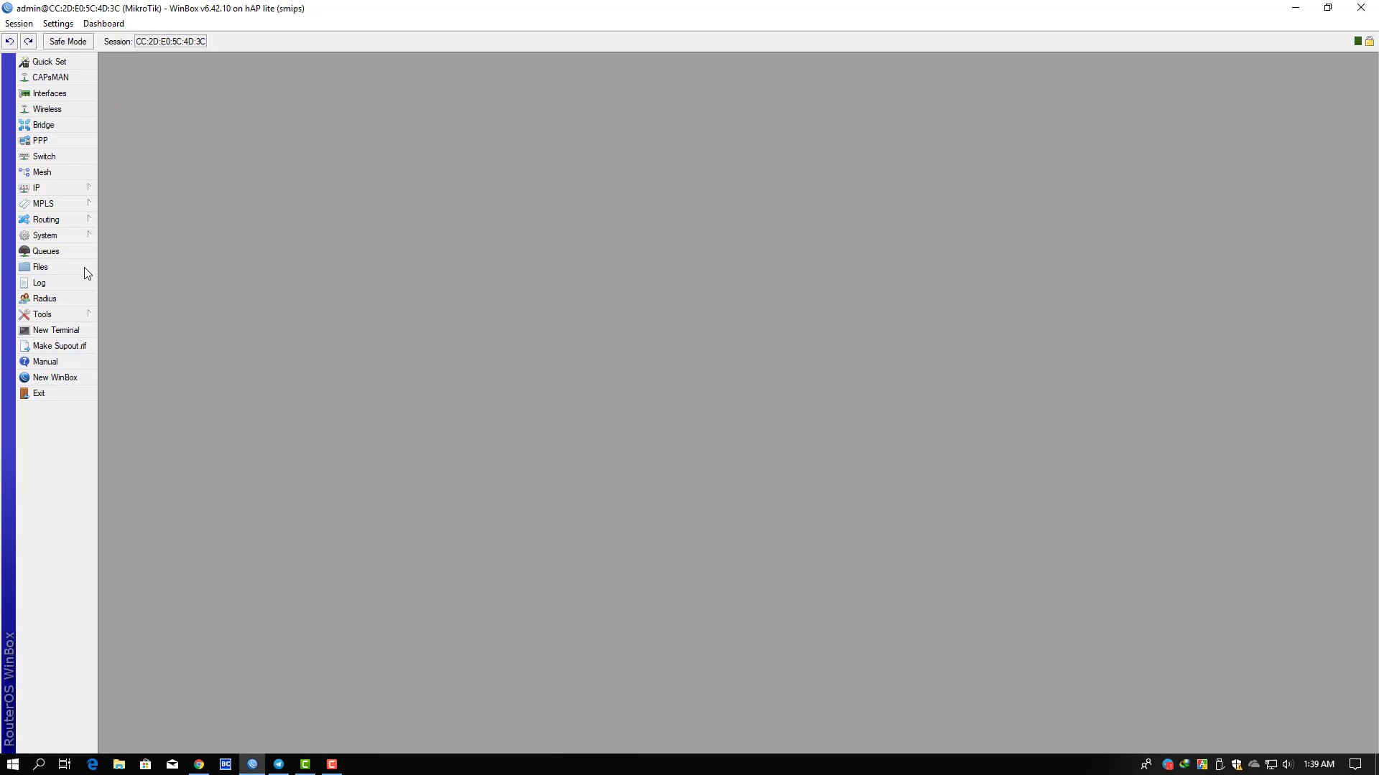
Step: Open the router's user list, set and confirm a new password for the admin user, and close the user windows
{"action": "left_click", "coordinate": [64, 236]}
{"action": "left_click", "coordinate": [128, 583]}
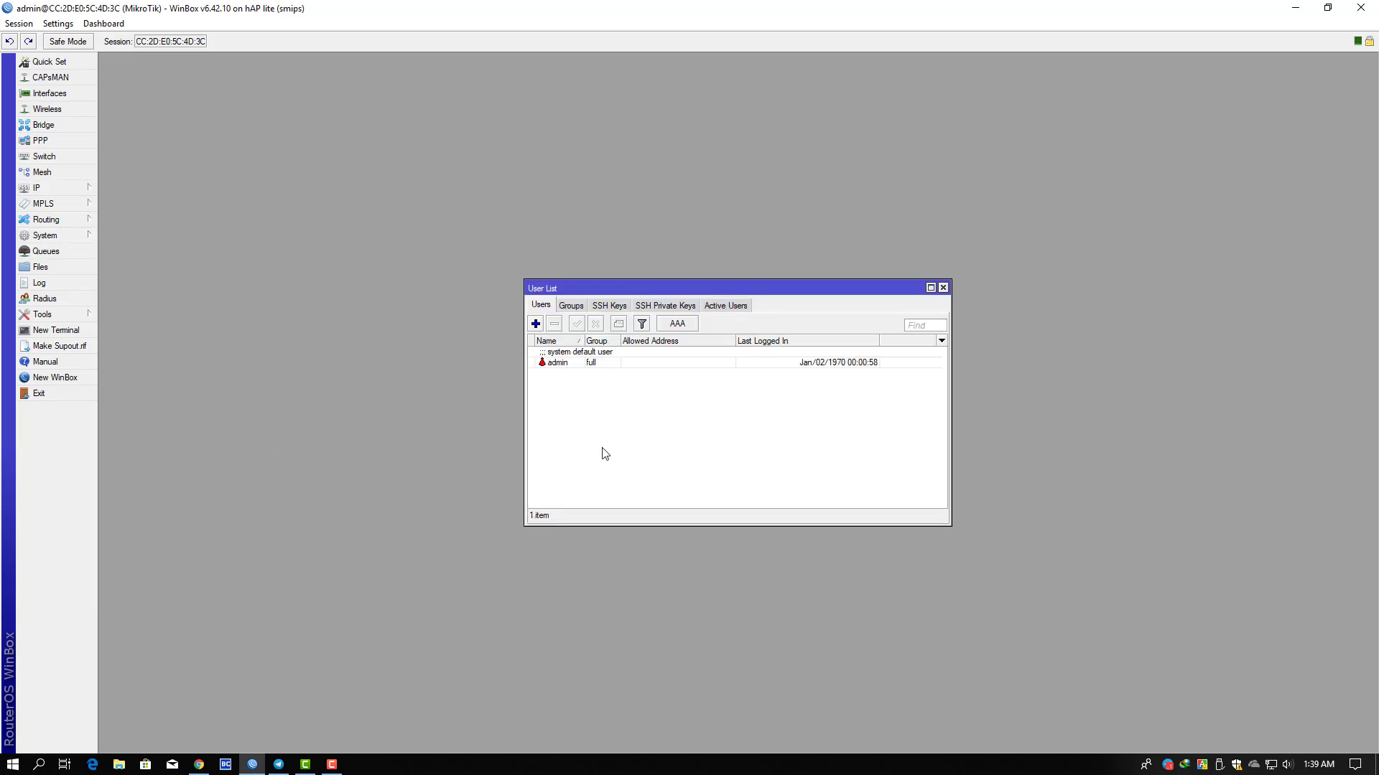
{"action": "double_click", "coordinate": [594, 359]}
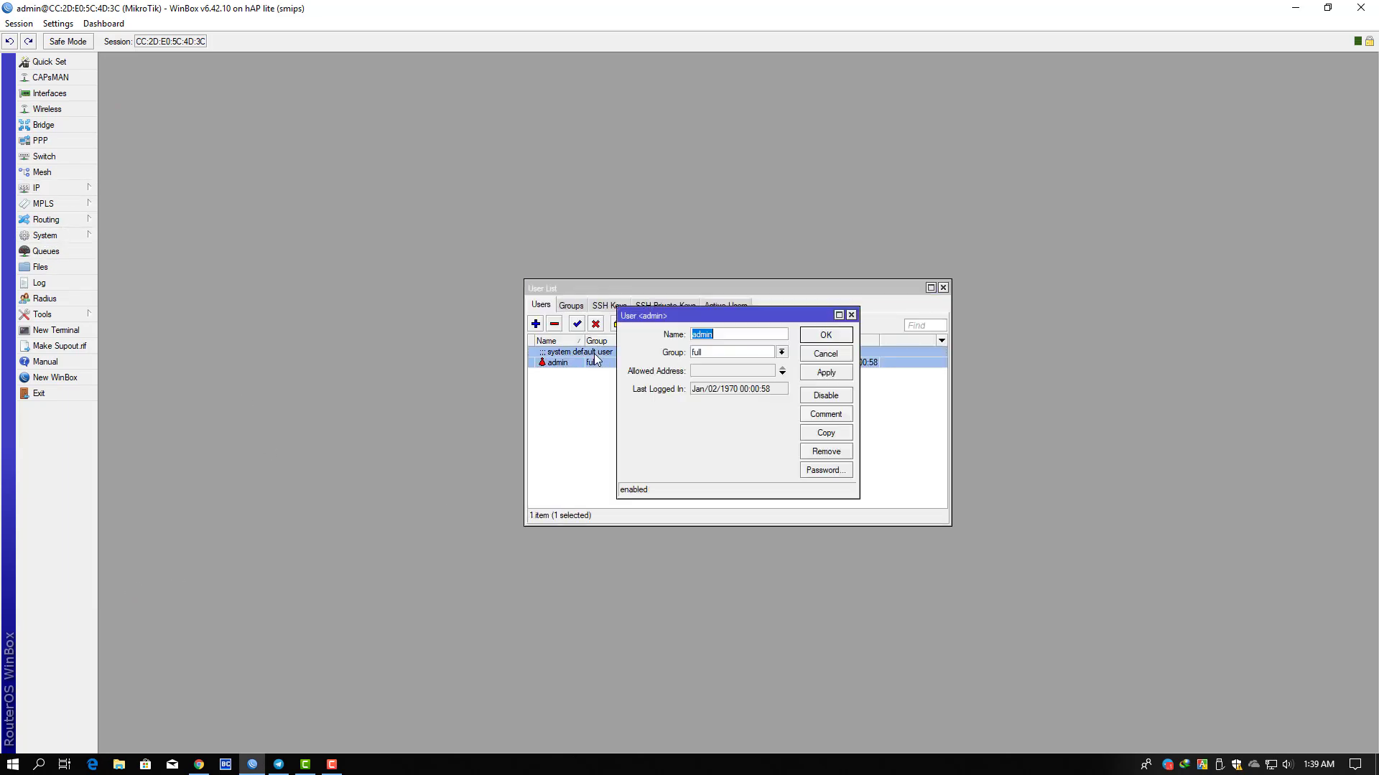
{"action": "left_click", "coordinate": [827, 470]}
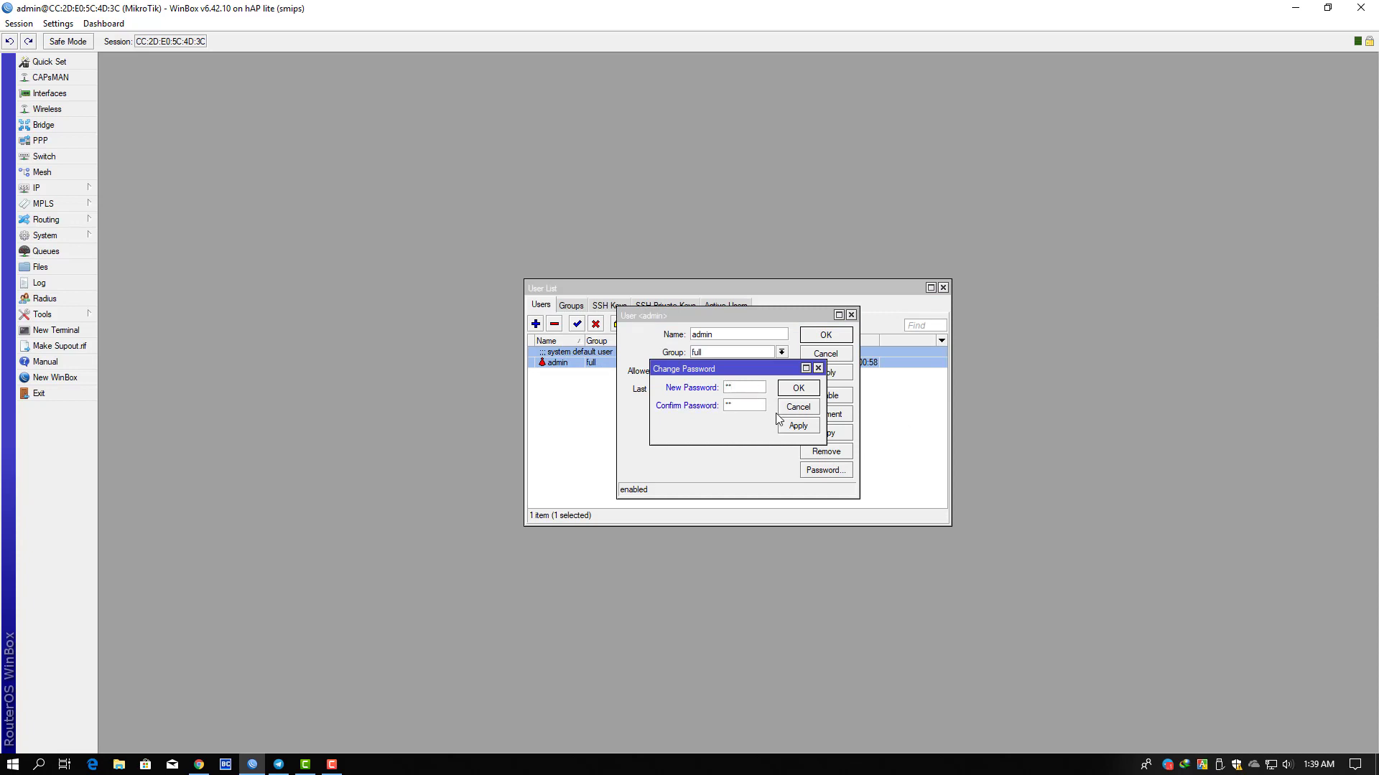
{"action": "left_click", "coordinate": [798, 389]}
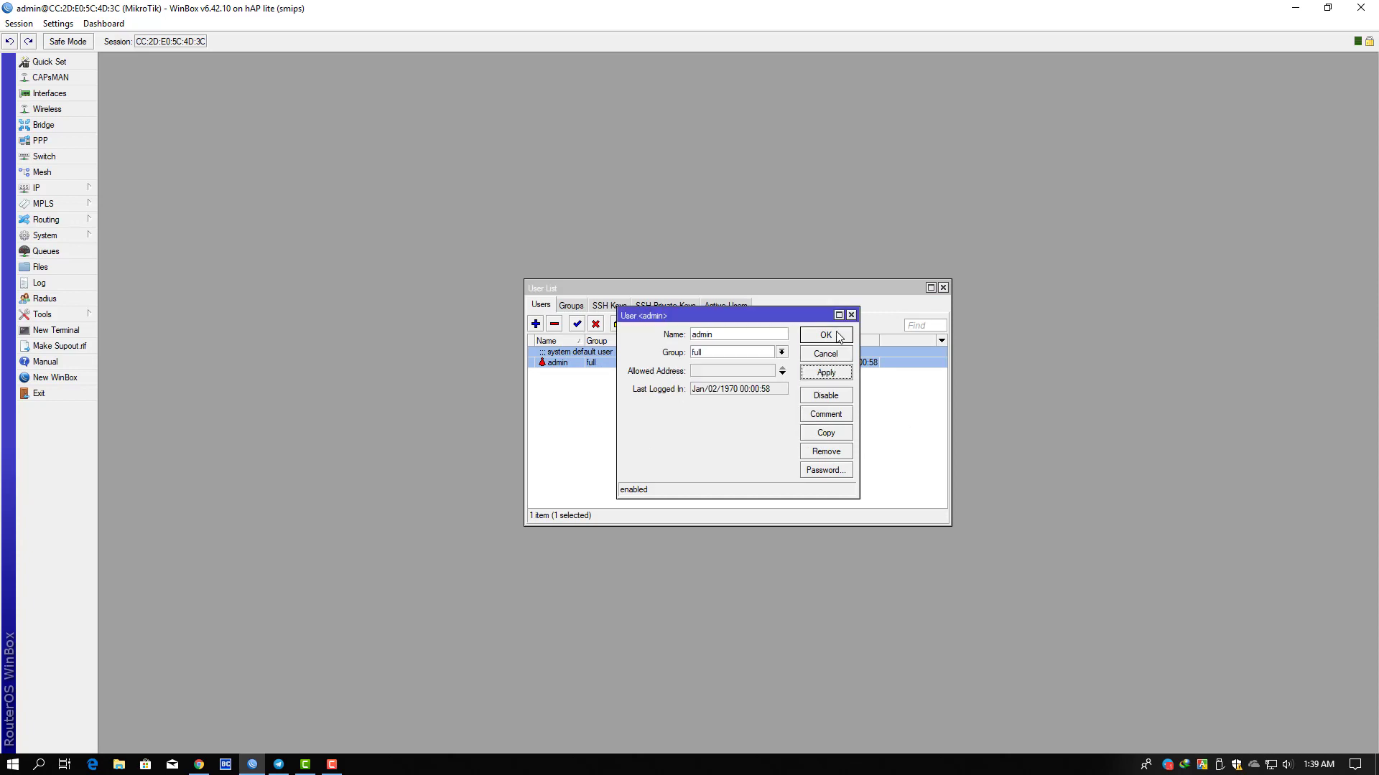
{"action": "left_click", "coordinate": [826, 335]}
{"action": "left_click", "coordinate": [942, 287]}
{"action": "left_click_drag", "start_coordinate": [547, 8], "coordinate": [957, 124]}
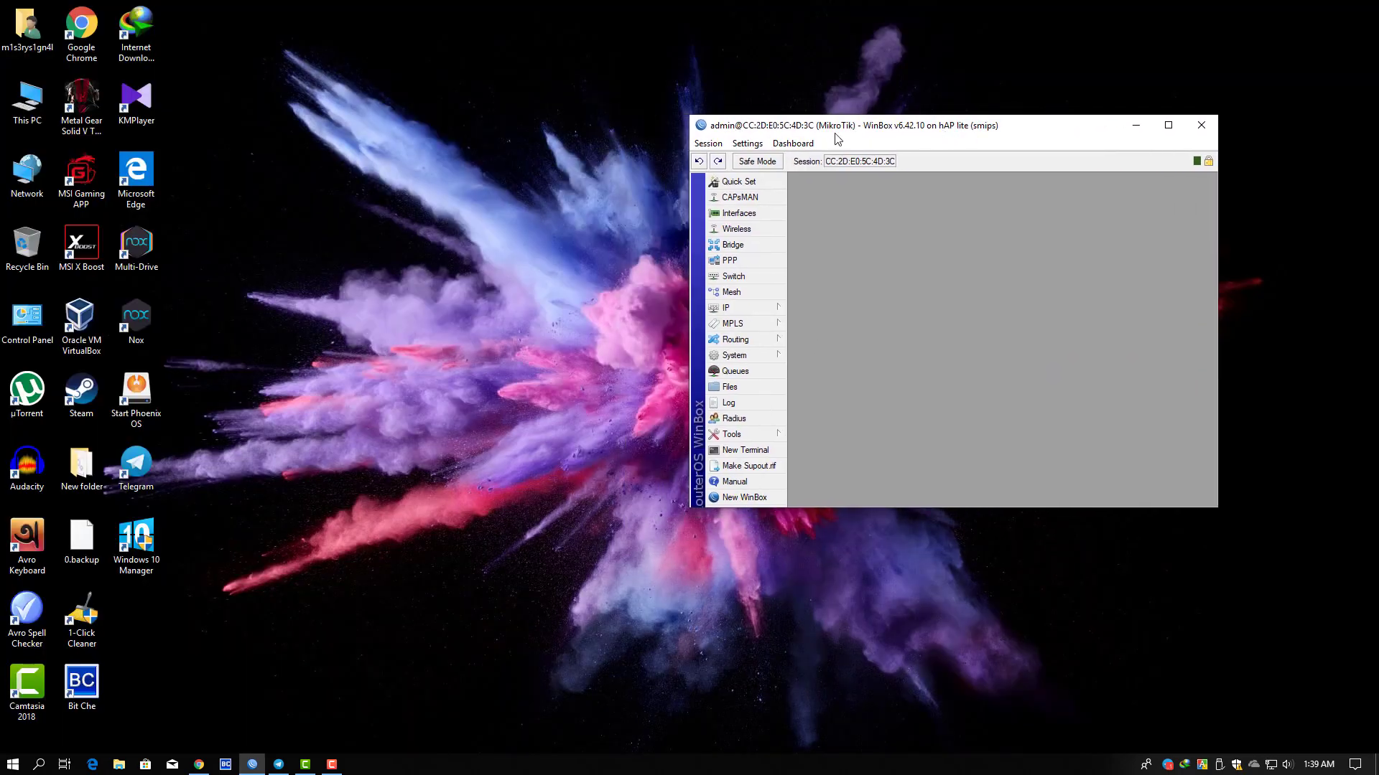
Step: Open Microsoft Edge on one half of the screen, dismiss its welcome page and go to 192.168.88.1
{"action": "left_click", "coordinate": [99, 764]}
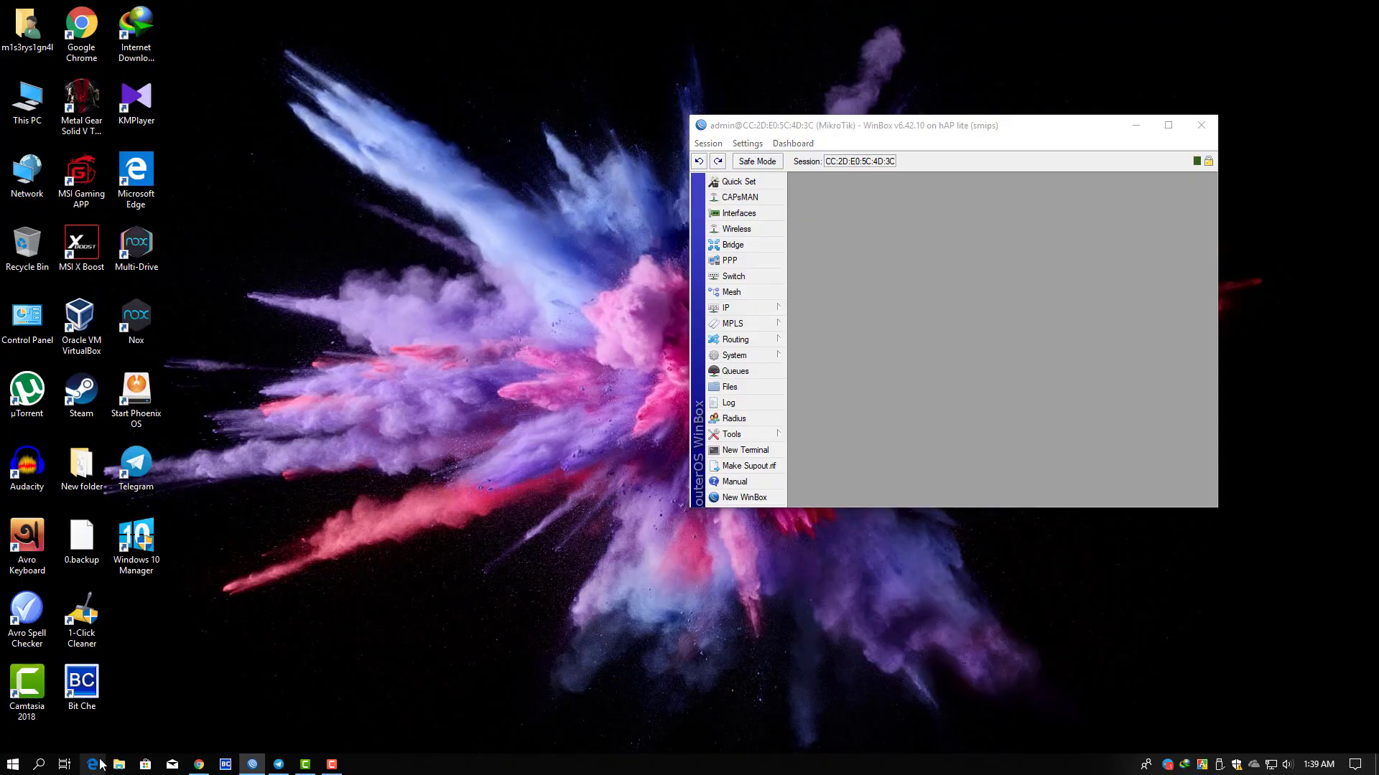
{"action": "key", "text": "super+Left"}
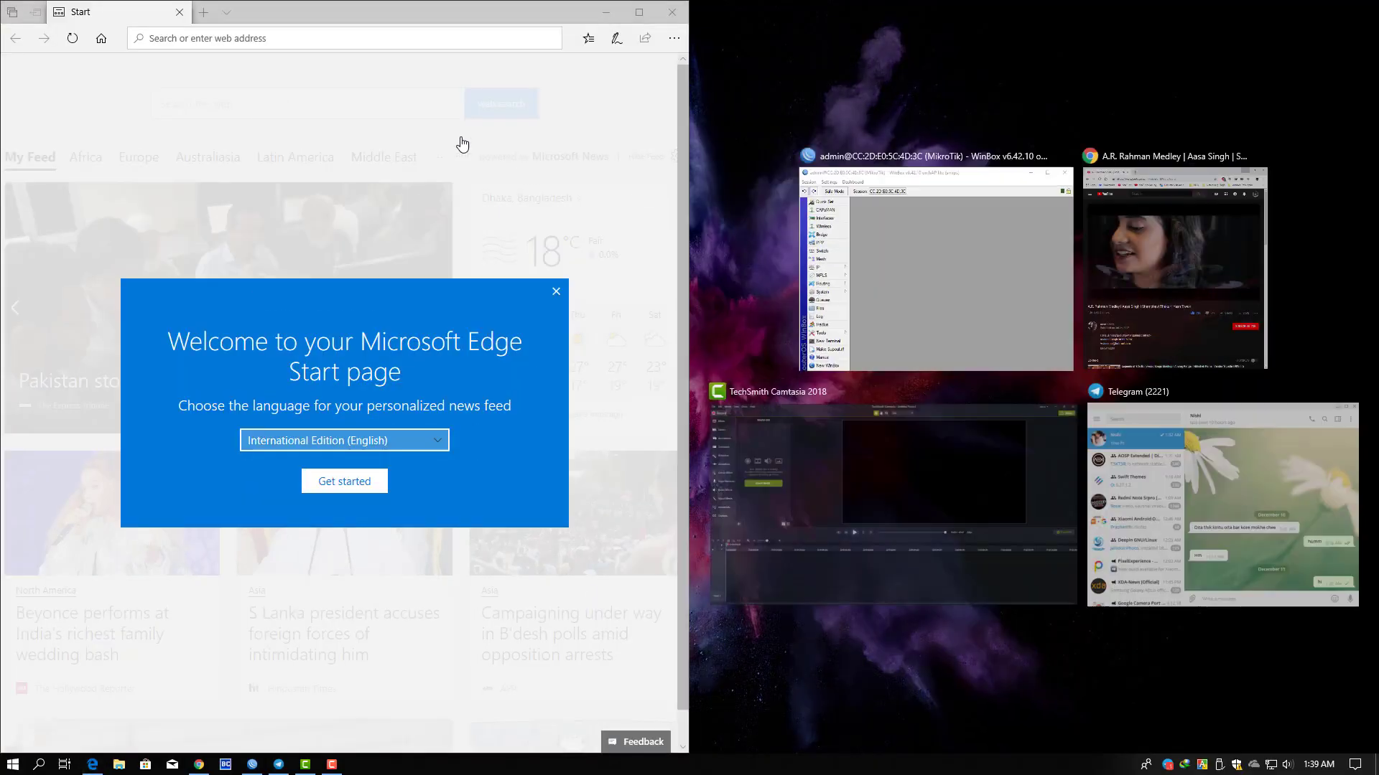
{"action": "left_click", "coordinate": [345, 481]}
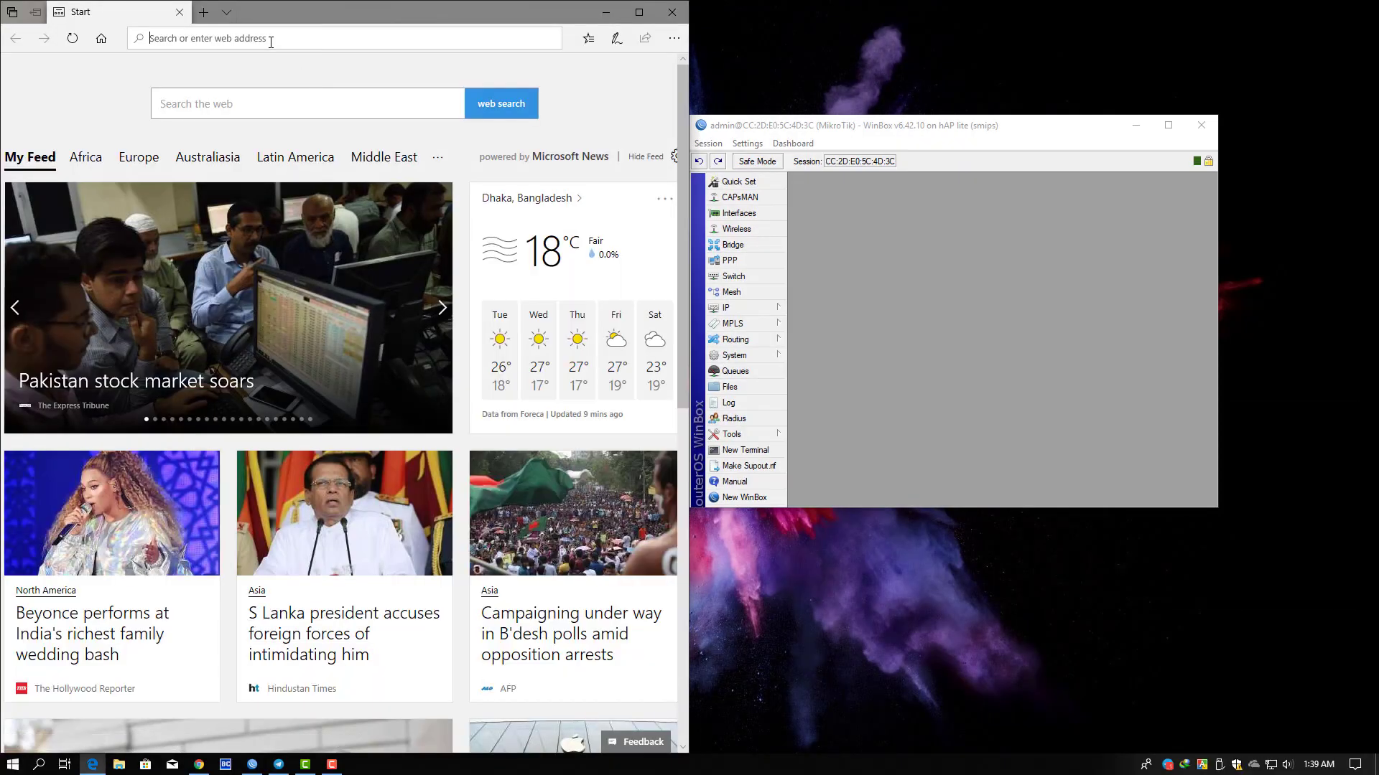
{"action": "type", "text": "192.16"}
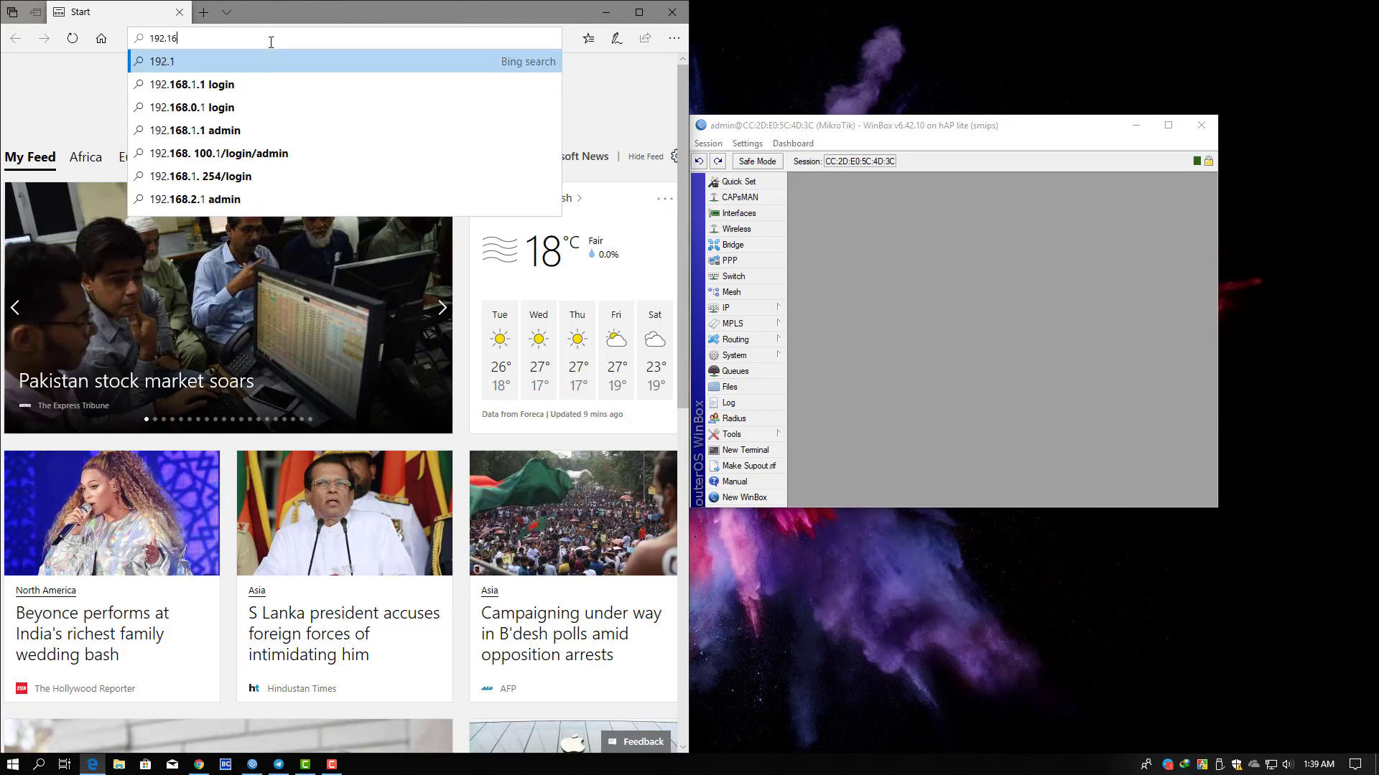
{"action": "type", "text": "8.88"}
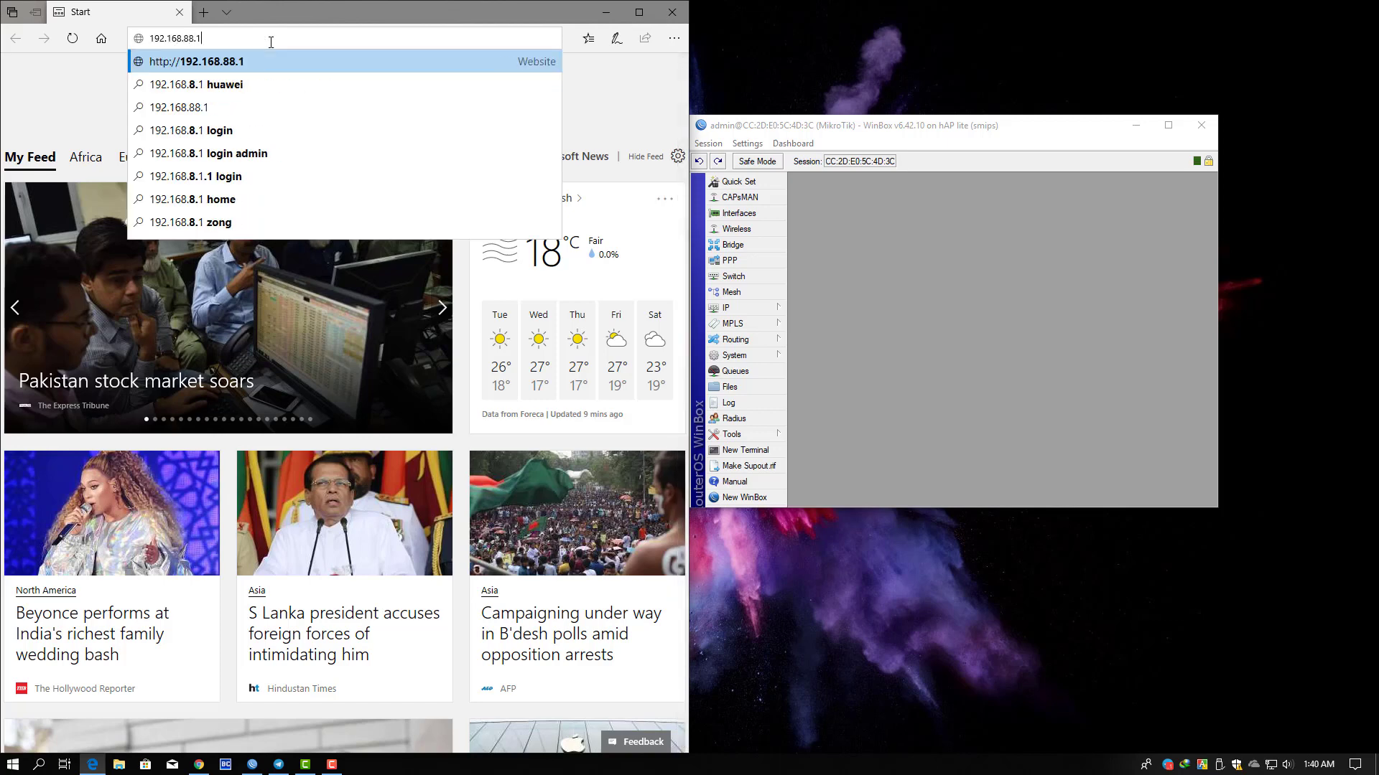
{"action": "key", "text": "Escape"}
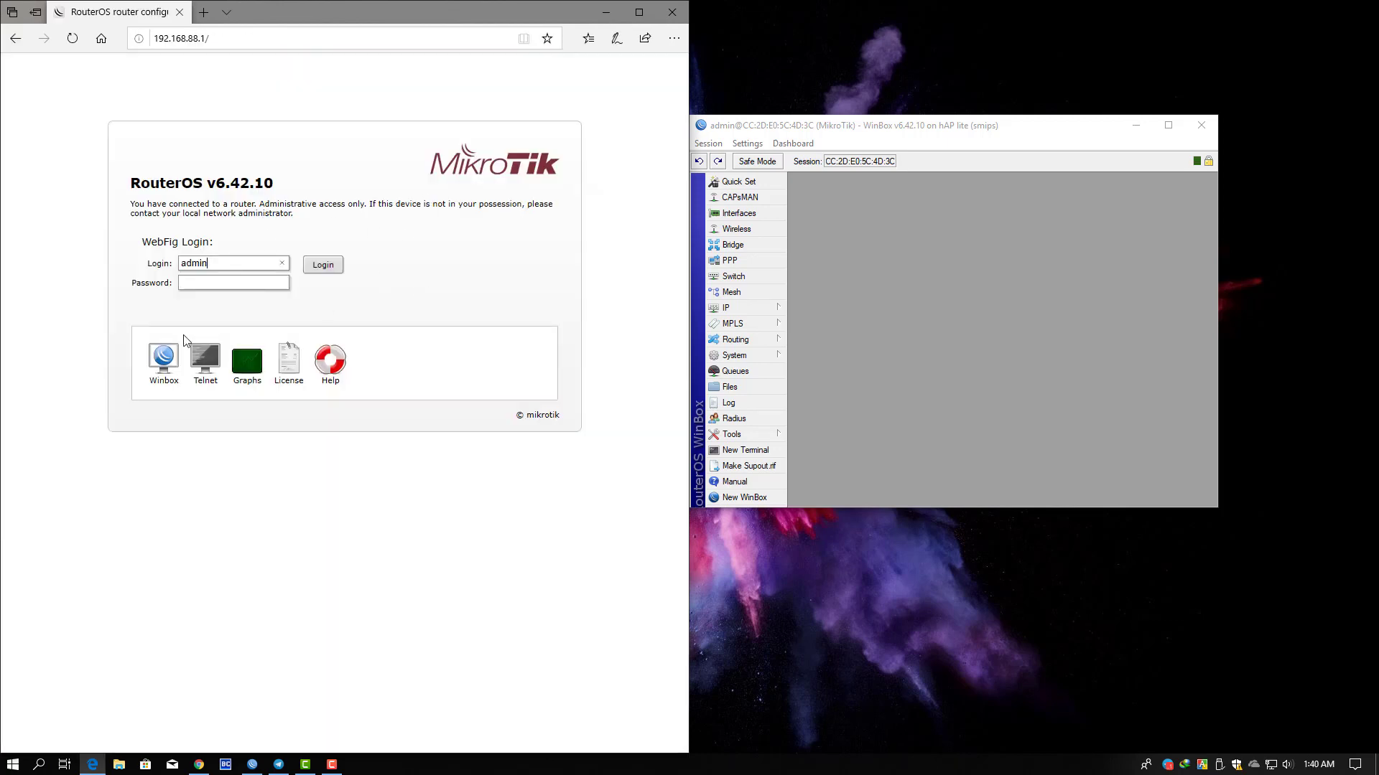
Step: Log in to the router's WebFig page as admin, maximize the browser and view the interface list
{"action": "key", "text": "Return"}
{"action": "left_click_drag", "start_coordinate": [871, 126], "coordinate": [1009, 125]}
{"action": "left_click", "coordinate": [638, 13]}
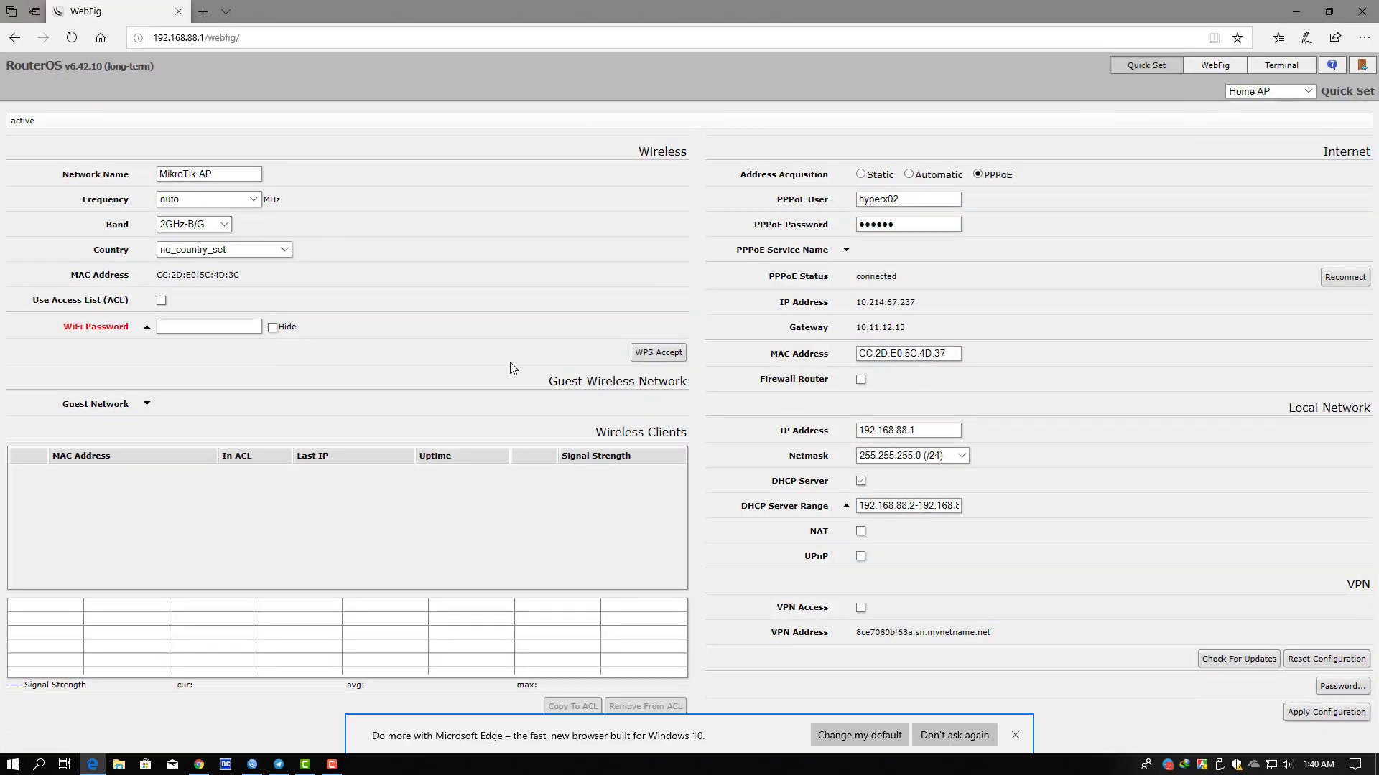
{"action": "left_click", "coordinate": [1200, 66]}
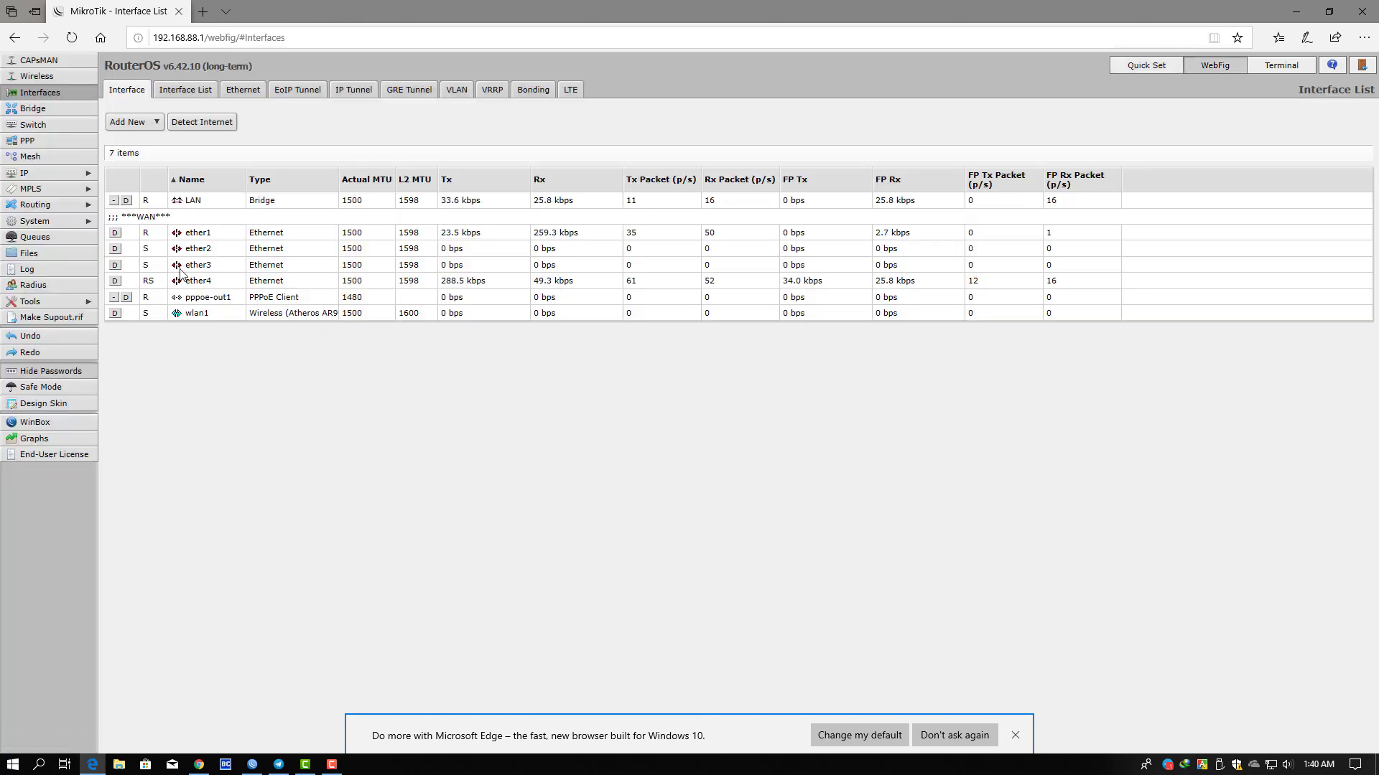
Step: Arrange the browser and WinBox side by side, and set the router's www service port to 88 in the IP service list
{"action": "key", "text": "super+Left"}
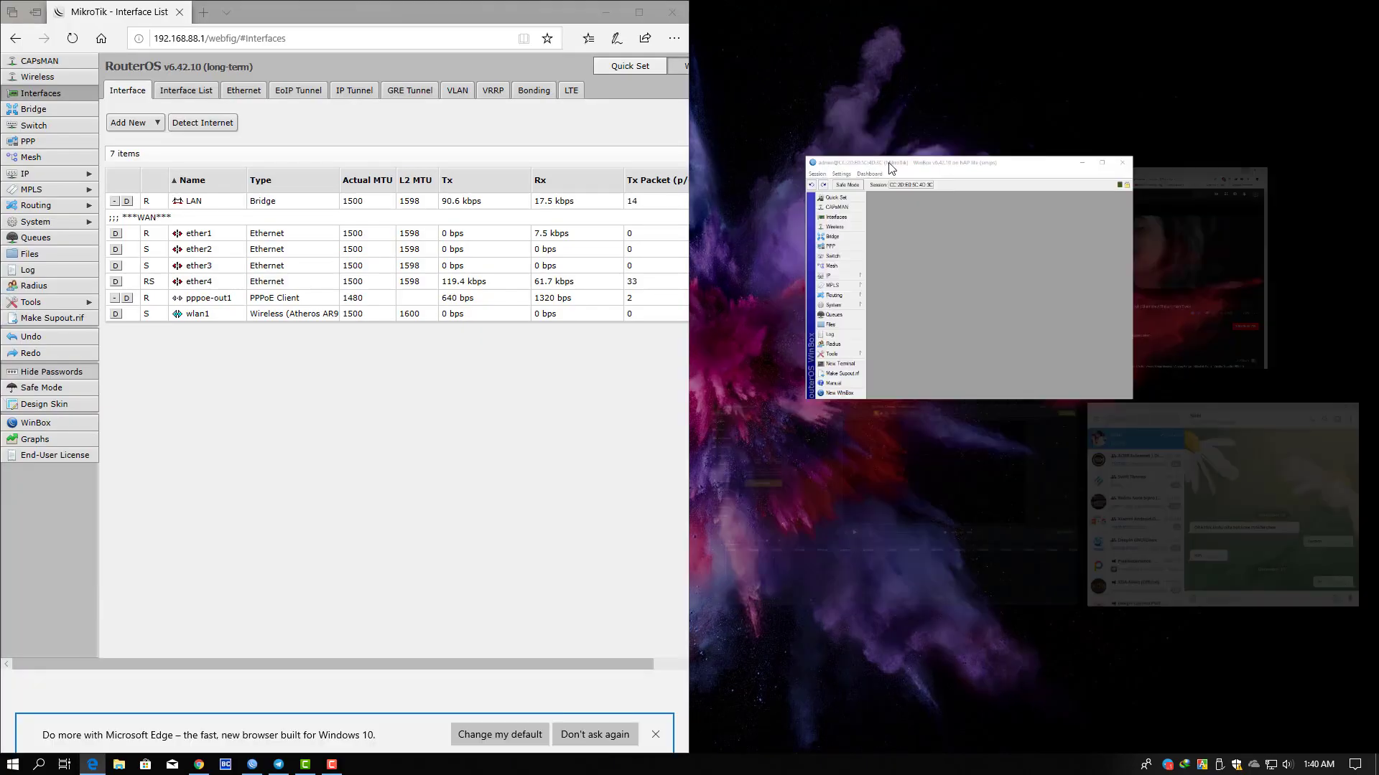
{"action": "left_click", "coordinate": [907, 252]}
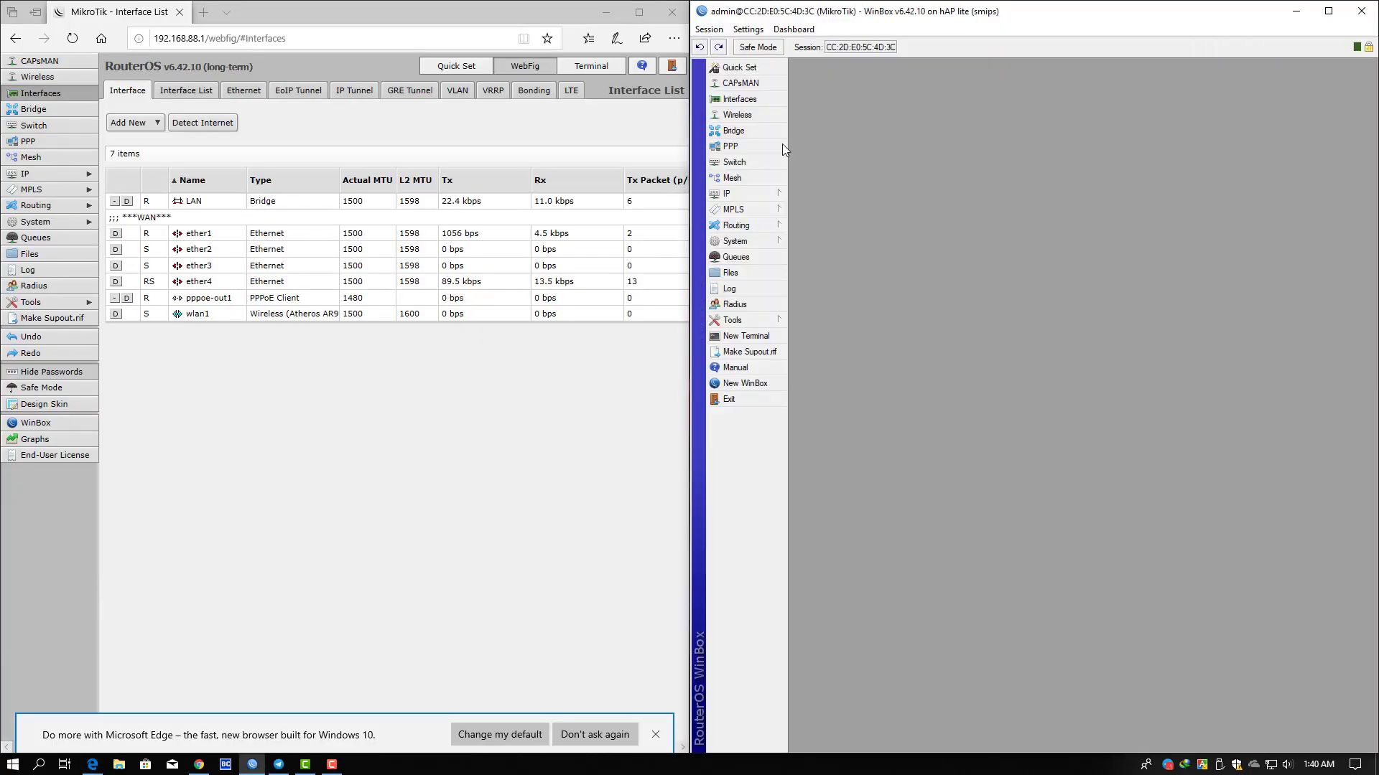
{"action": "left_click", "coordinate": [756, 193]}
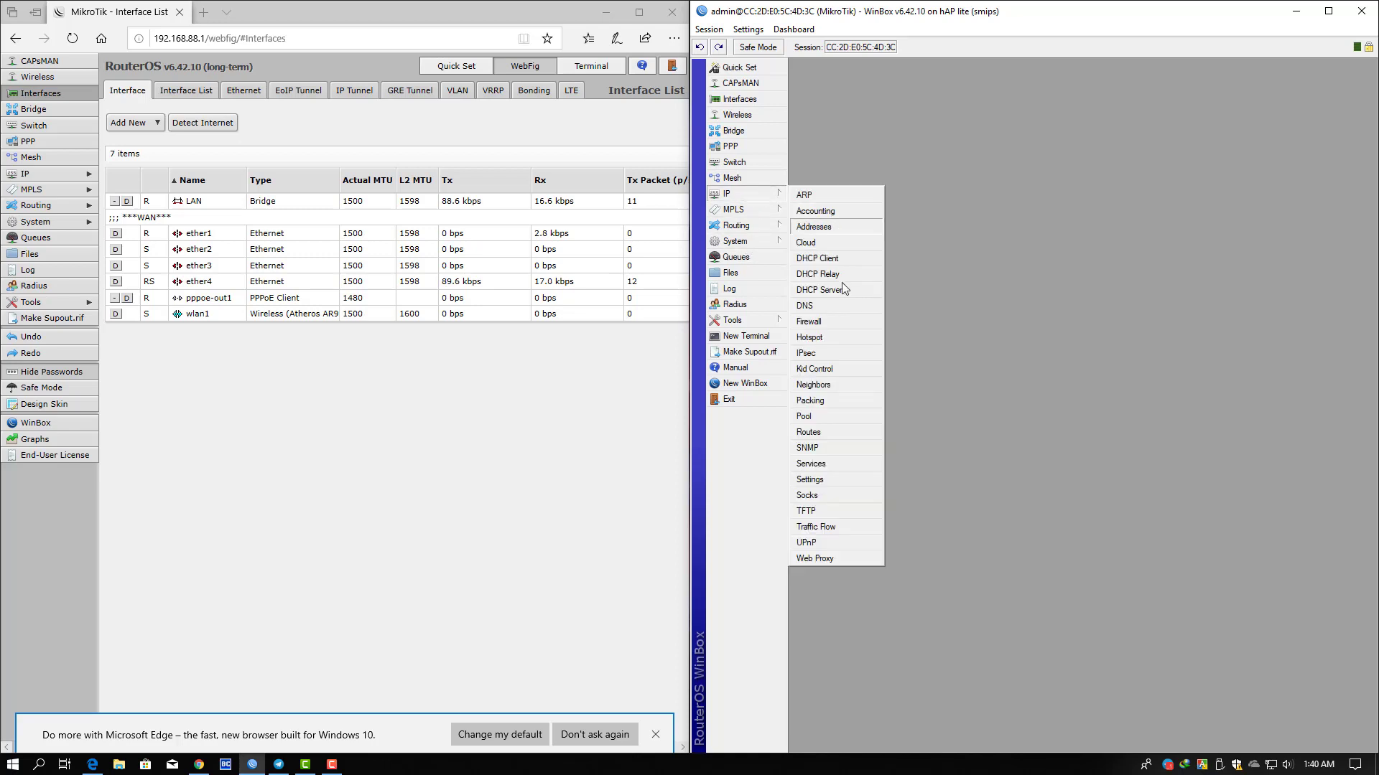
{"action": "left_click", "coordinate": [827, 464]}
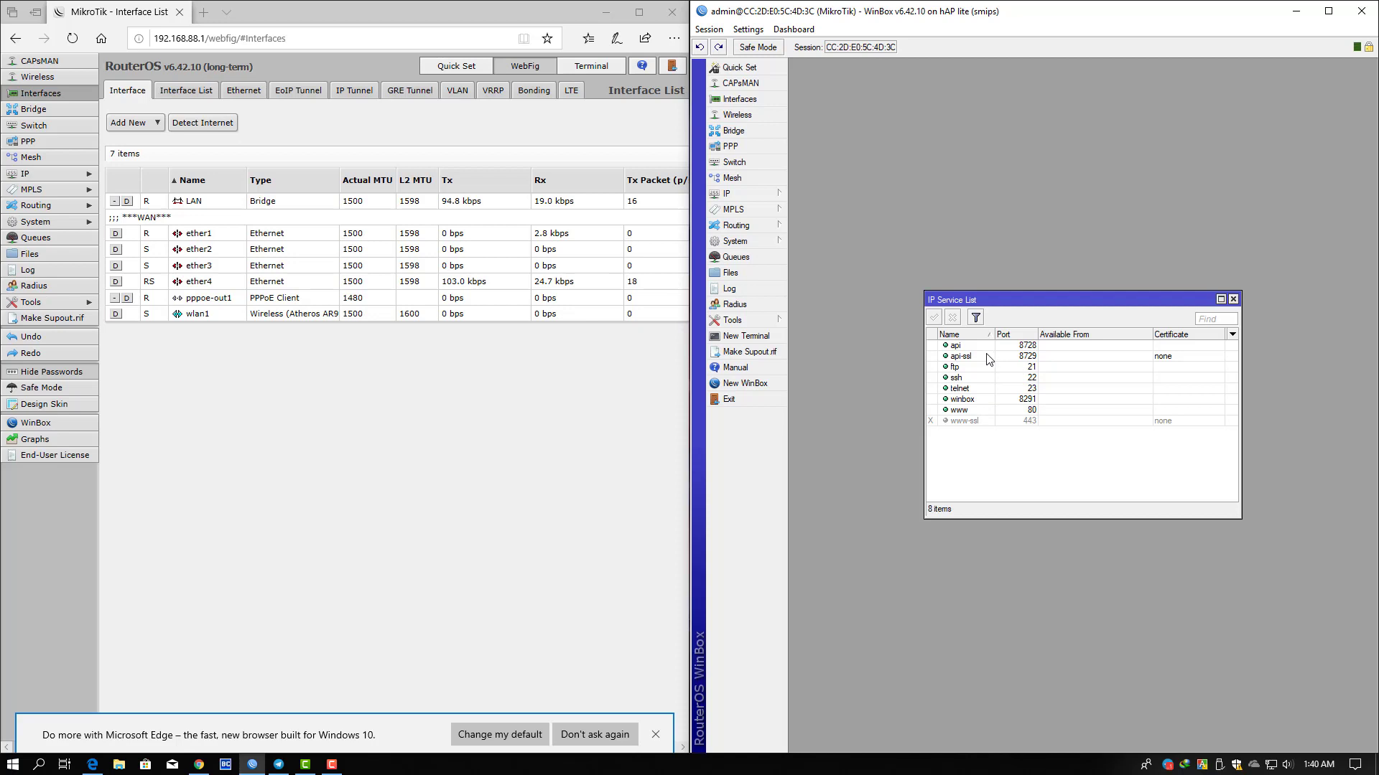
{"action": "double_click", "coordinate": [978, 412]}
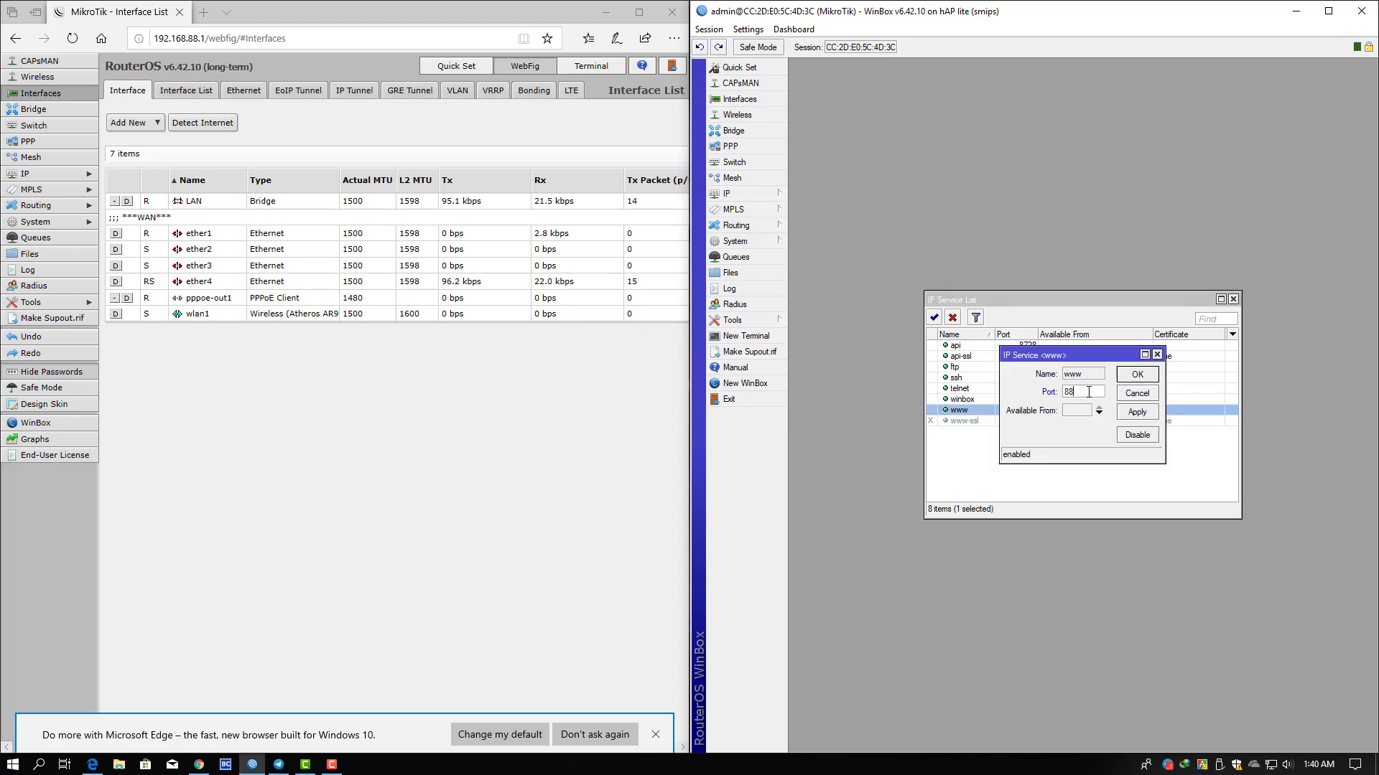
{"action": "key", "text": "Return"}
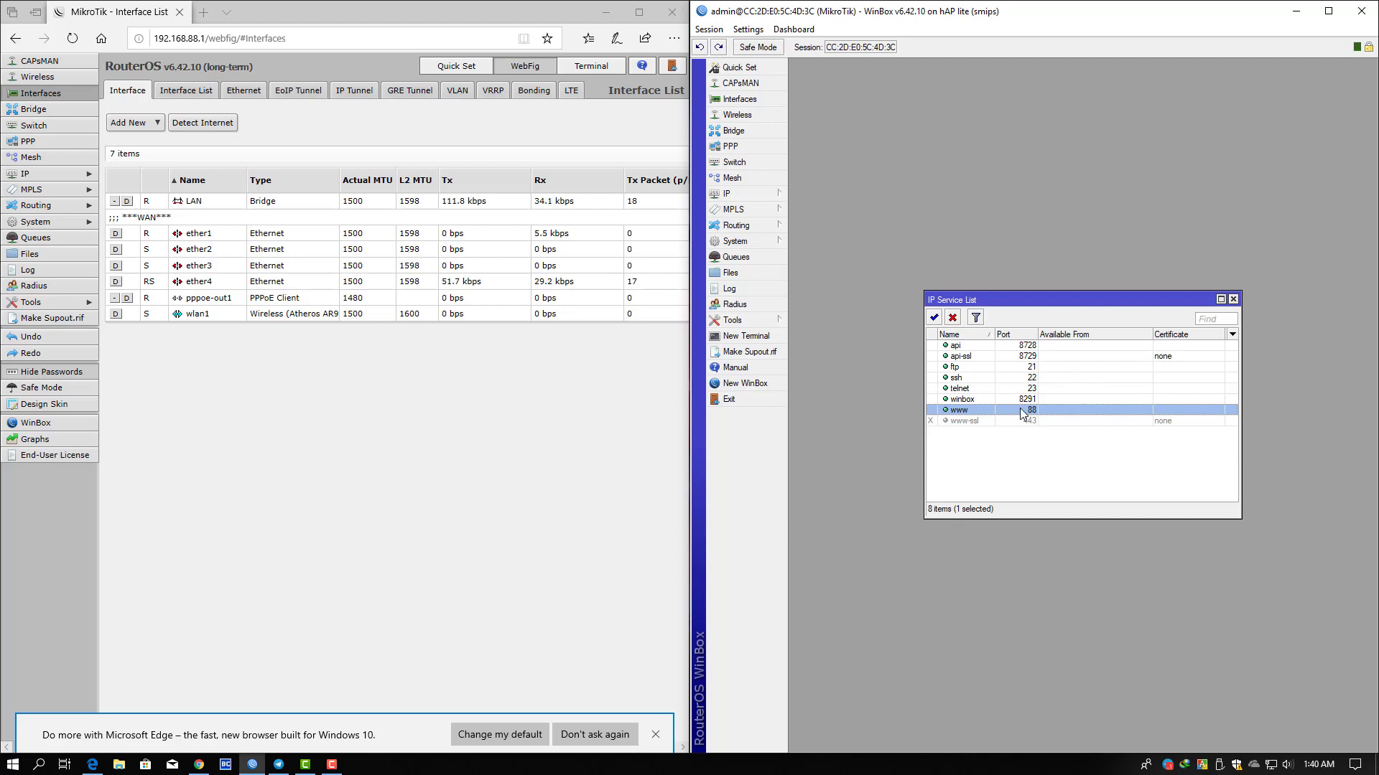
Step: Test the router's web page in the browser at 192.168.88.1 without the WebFig path or a port number
{"action": "left_click", "coordinate": [232, 188]}
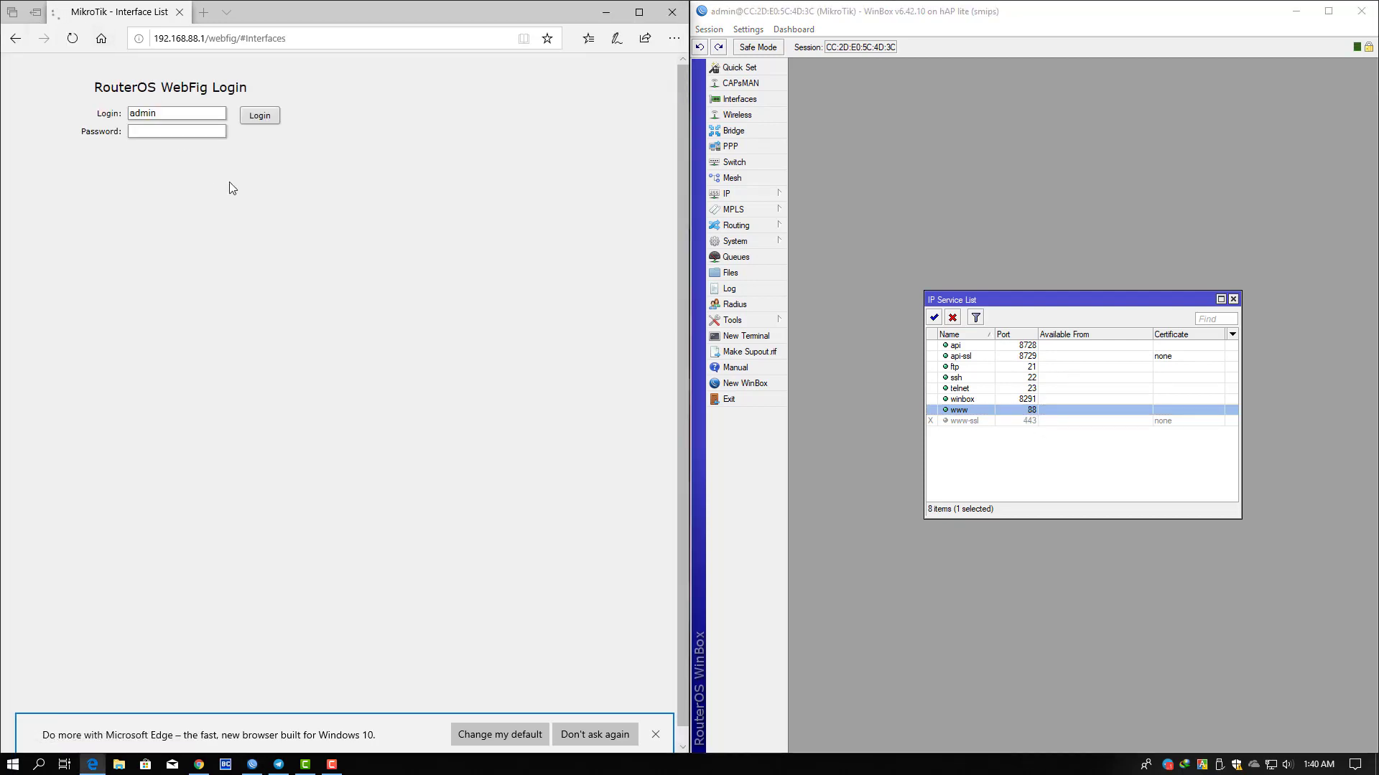
{"action": "left_click_drag", "start_coordinate": [207, 38], "coordinate": [390, 62]}
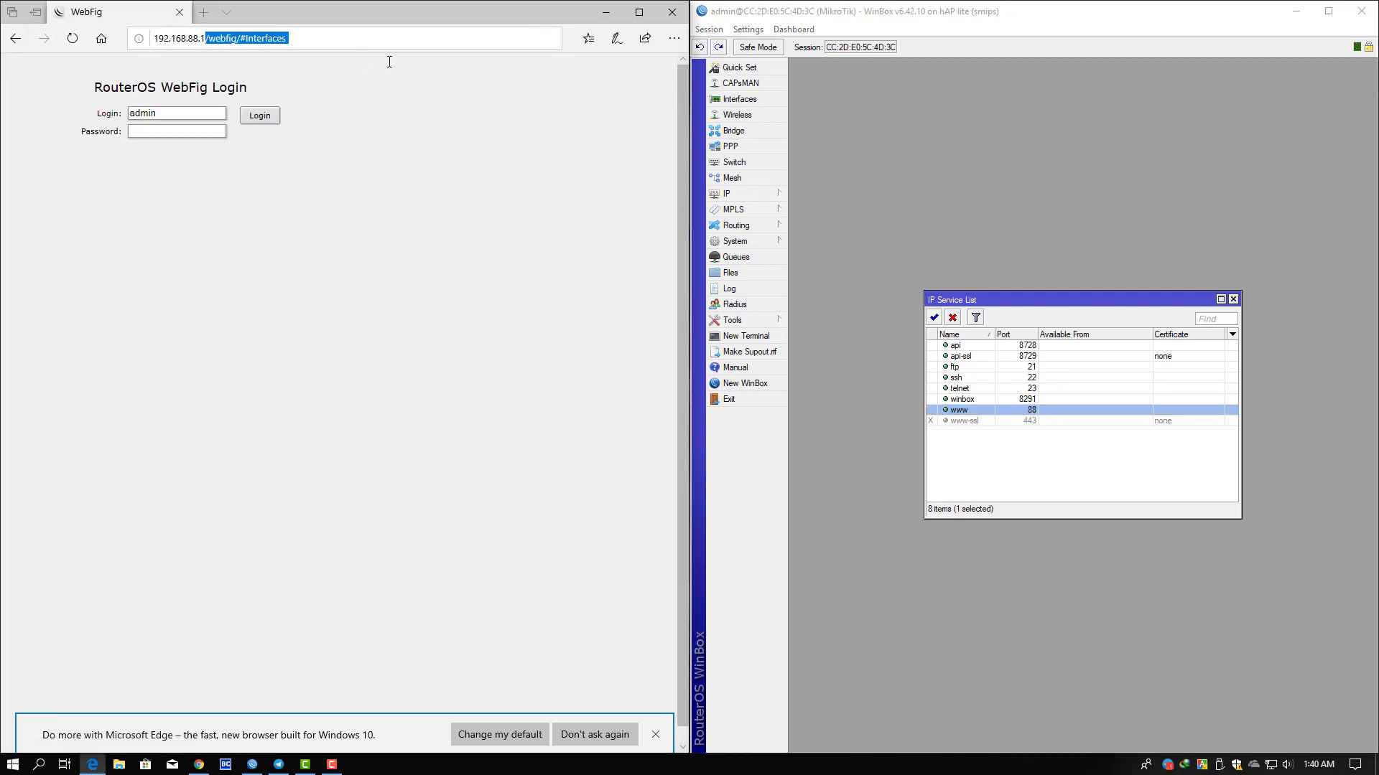
{"action": "key", "text": "BackSpace"}
{"action": "key", "text": "Return"}
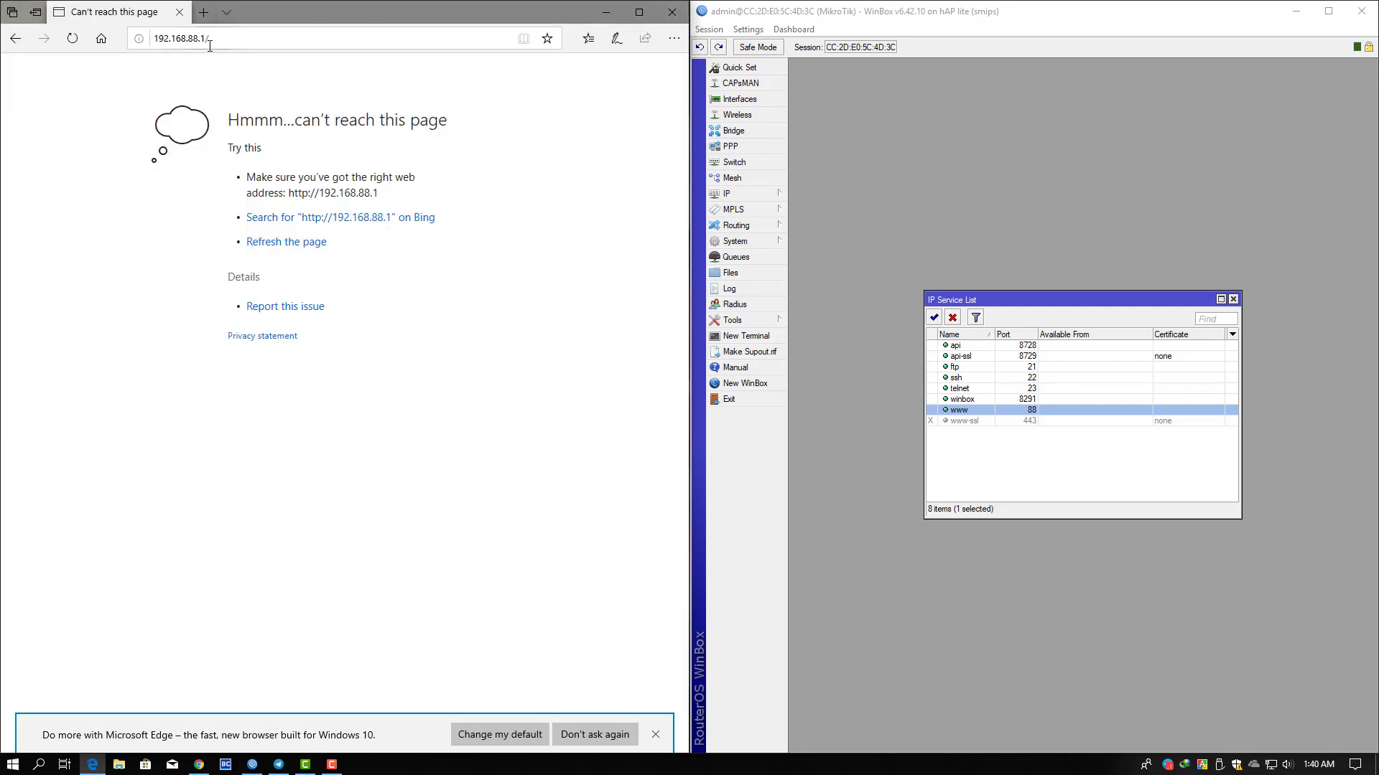
Step: Load the router's web login page through the custom port at 192.168.88.1:88
{"action": "left_click_drag", "start_coordinate": [205, 39], "coordinate": [305, 53]}
{"action": "type", "text": ":88"}
{"action": "key", "text": "Return"}
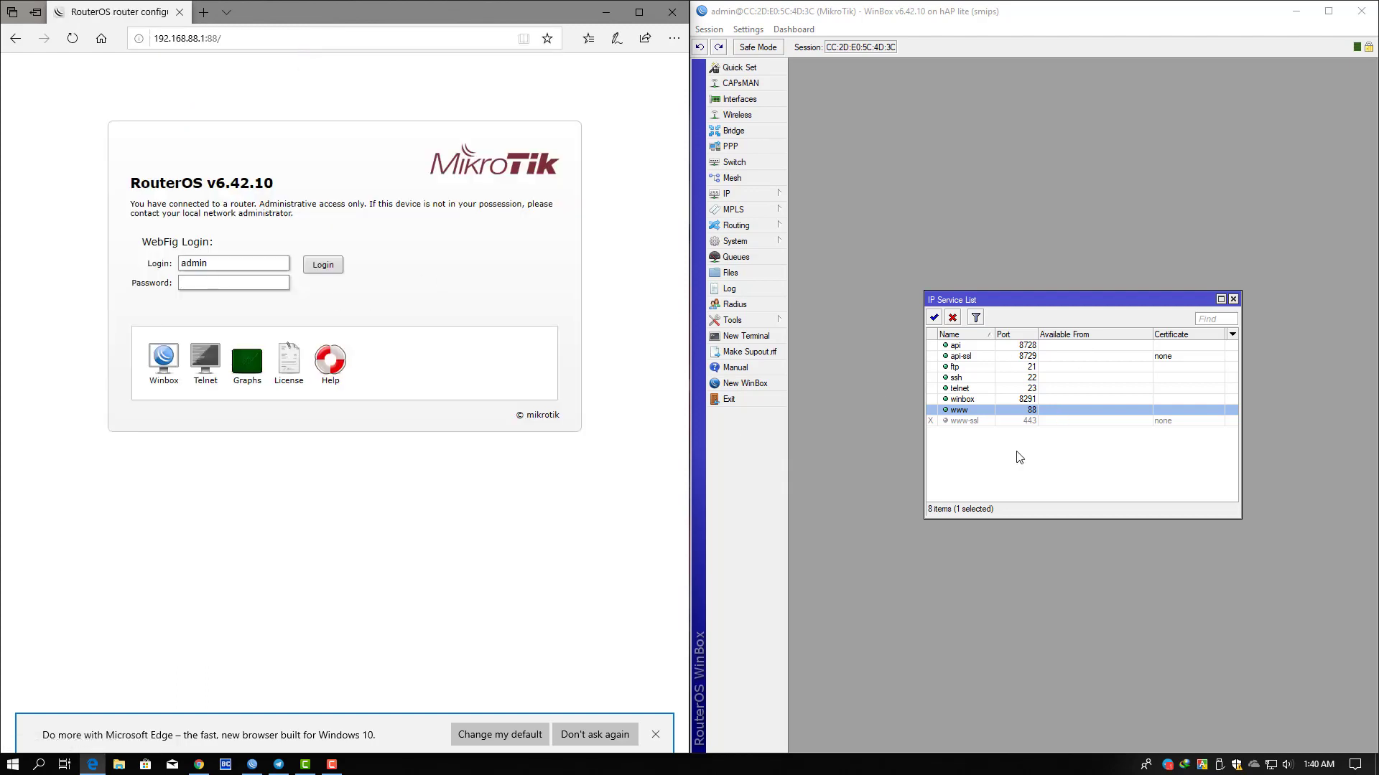
Step: Close the browser, restore WinBox to a smaller centred window and move the IP service list fully into its view
{"action": "left_click", "coordinate": [671, 11]}
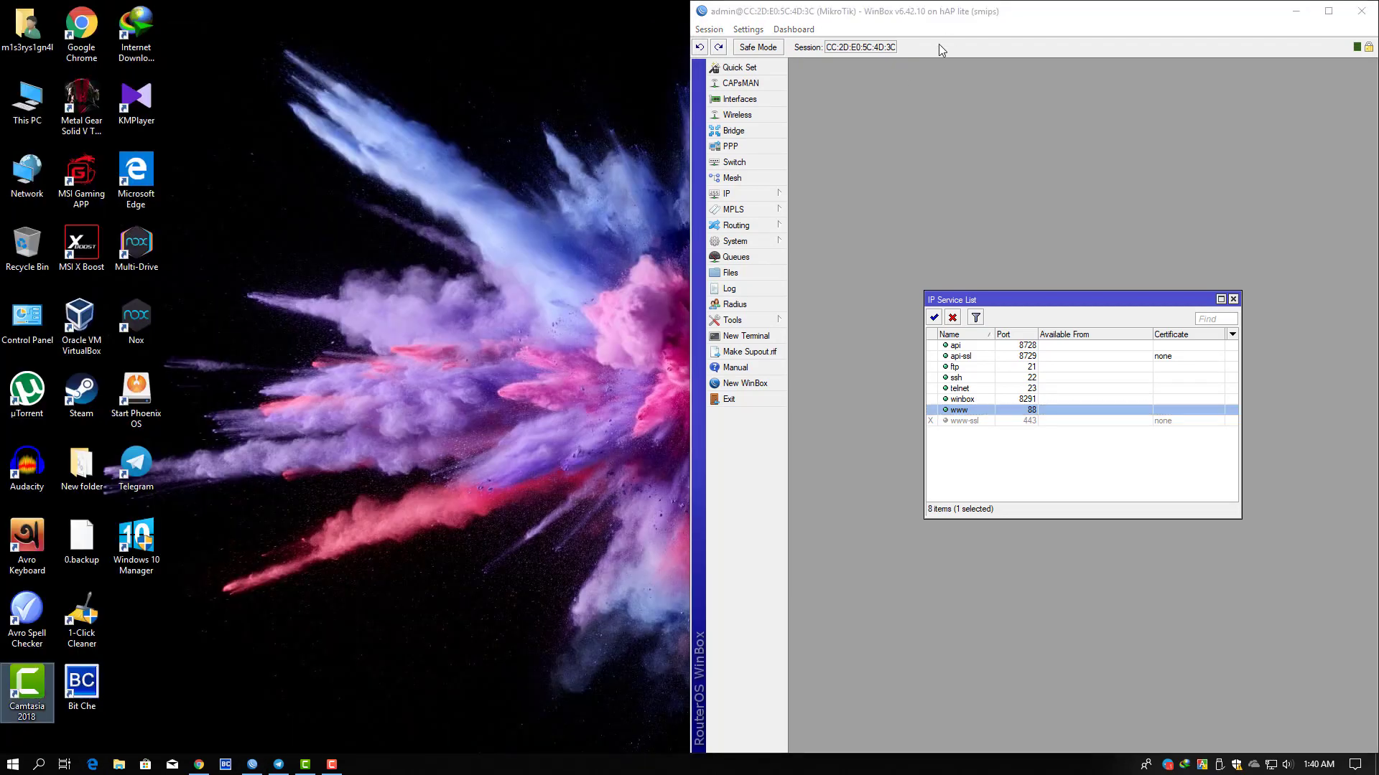
{"action": "left_click_drag", "start_coordinate": [950, 12], "coordinate": [623, 130]}
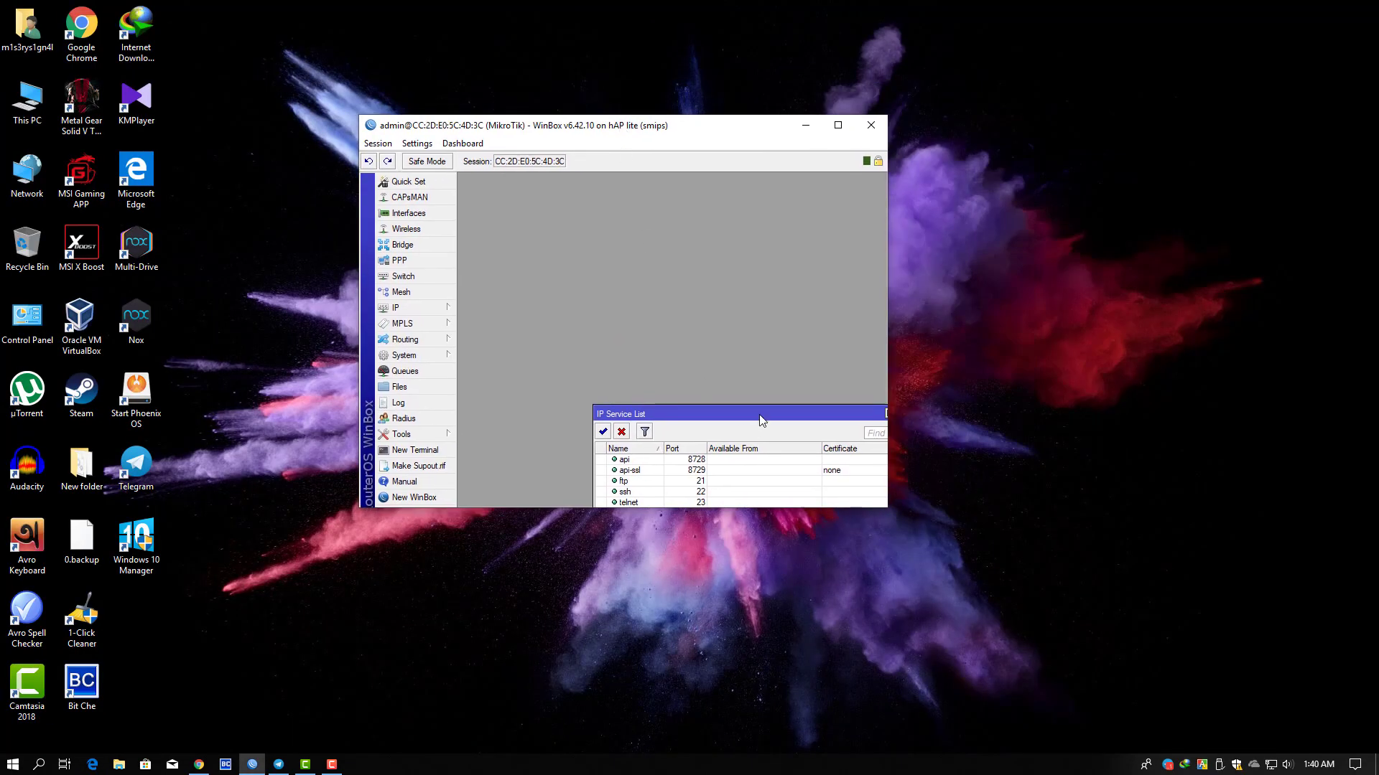
{"action": "left_click_drag", "start_coordinate": [762, 415], "coordinate": [654, 208]}
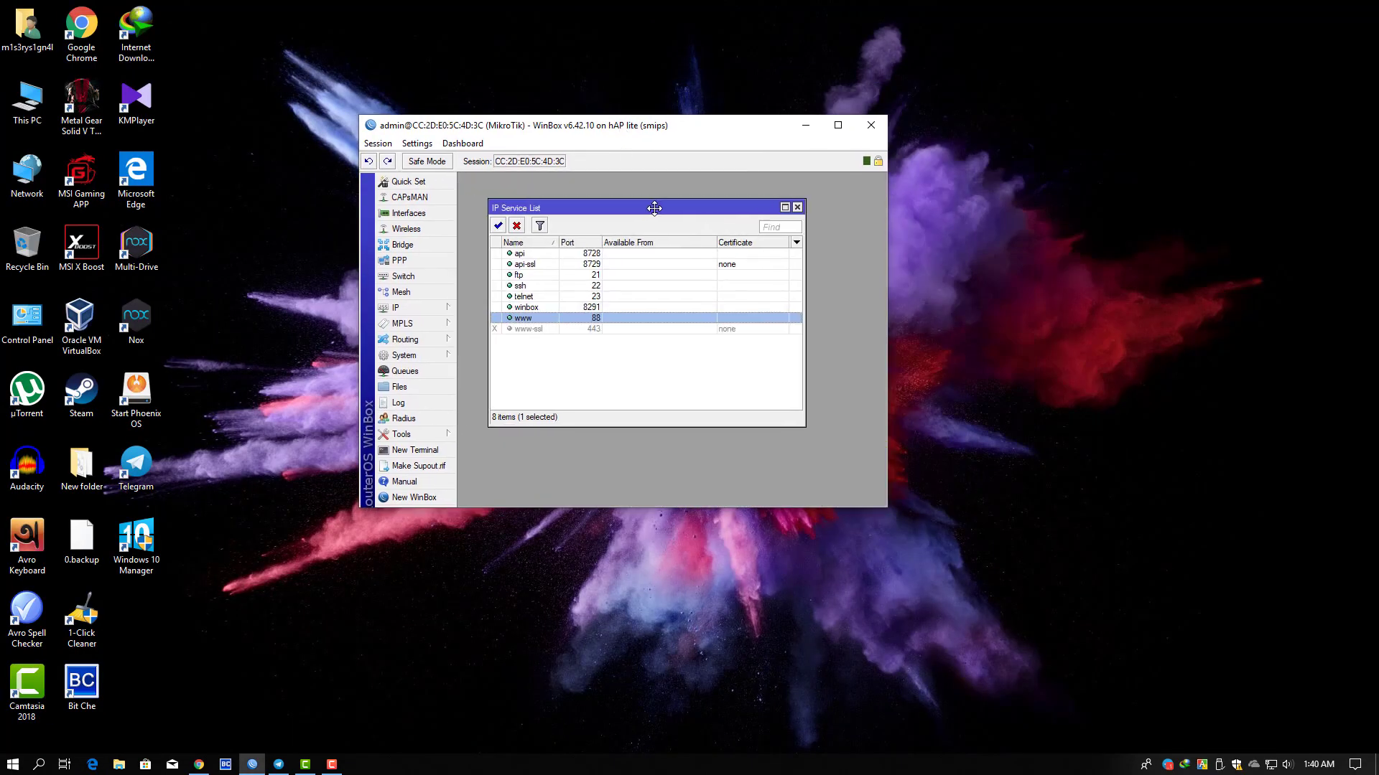